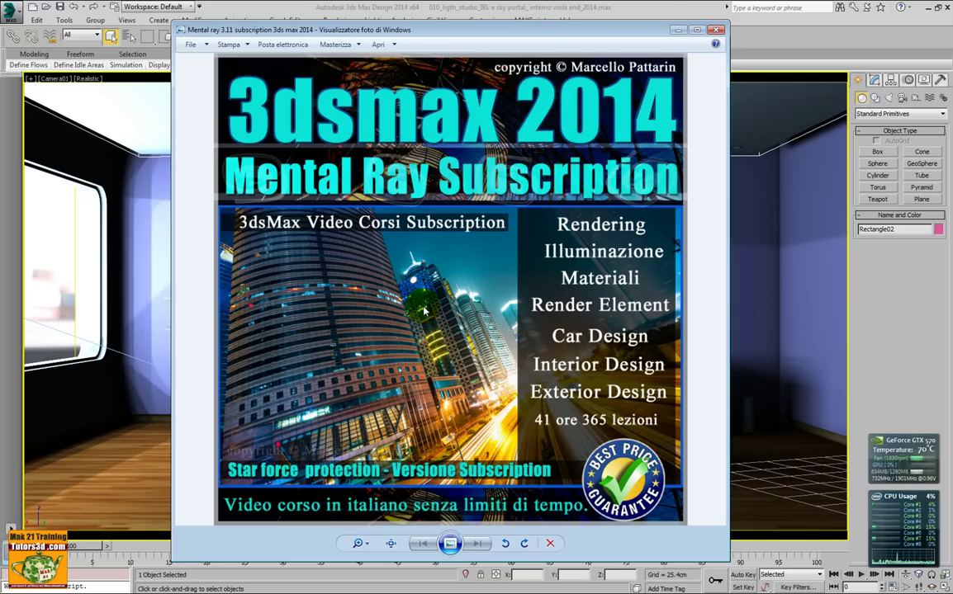
Close the course cover image so the purple living-room scene in 3ds Max is fully visible.
{"action": "left_click", "coordinate": [631, 12]}
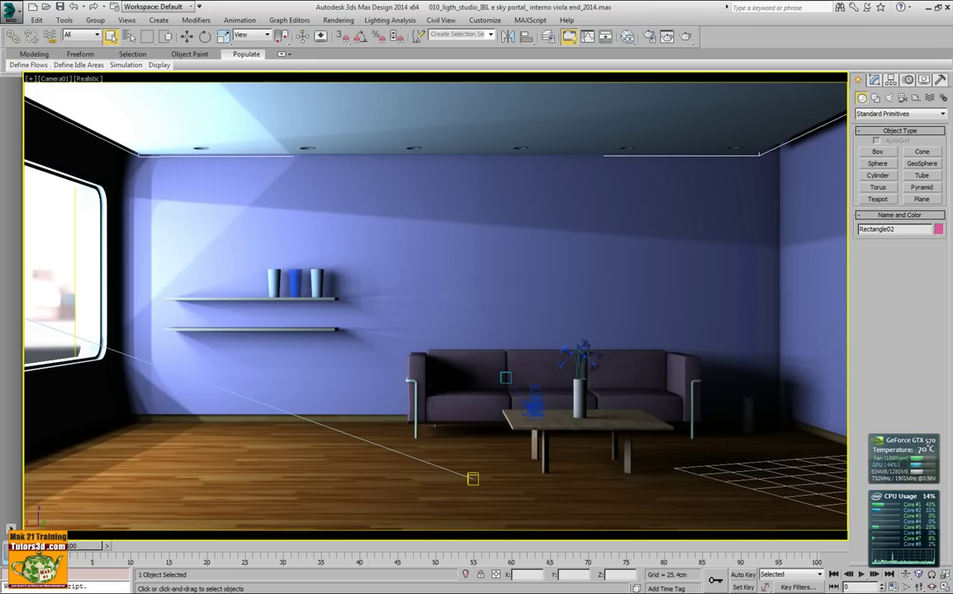
Scroll through the course index PDF, then return to 3ds Max and open mental ray Render Setup.
{"action": "key", "text": "alt+Tab"}
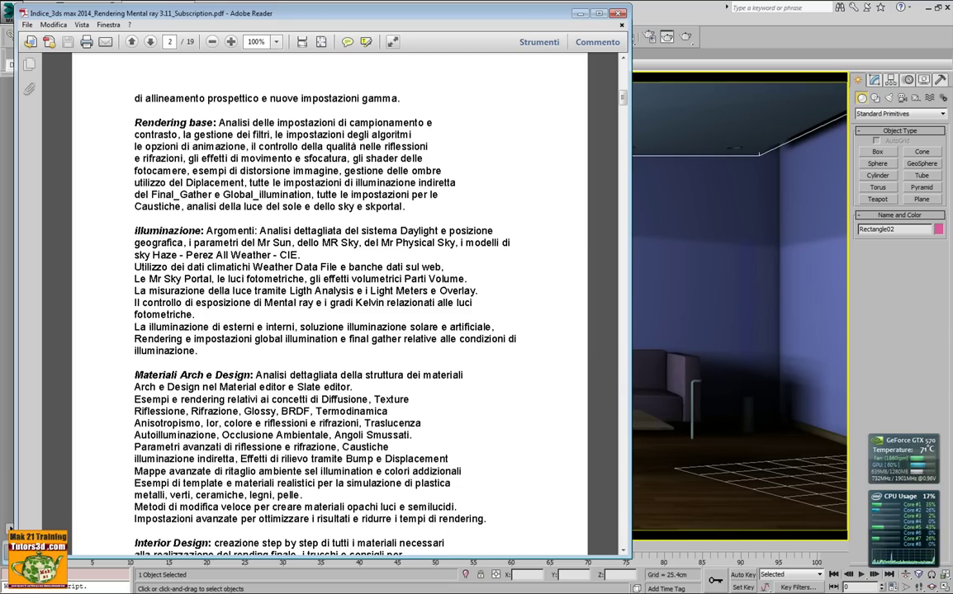
{"action": "left_click_drag", "start_coordinate": [623, 97], "coordinate": [624, 73]}
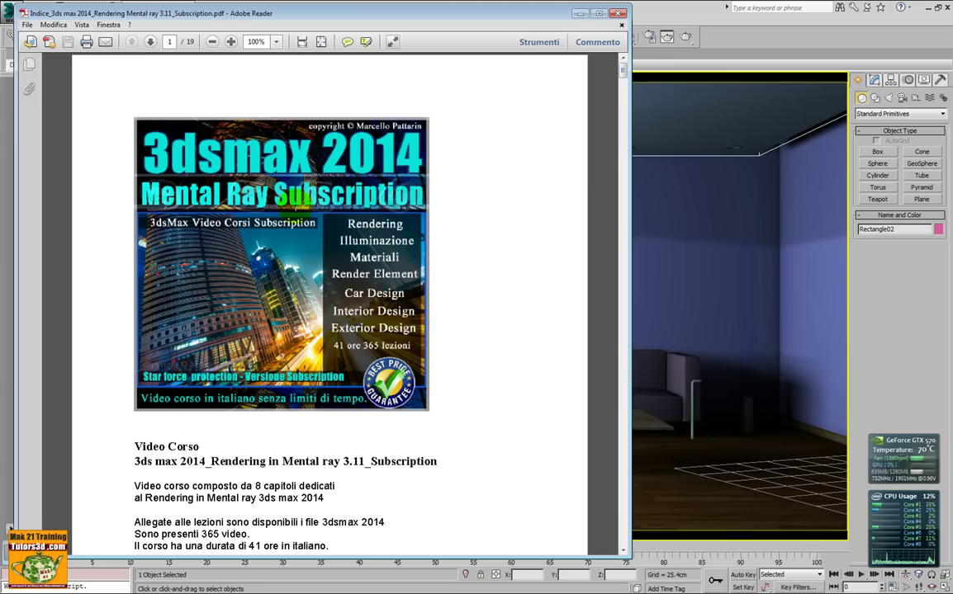
{"action": "left_click_drag", "start_coordinate": [623, 70], "coordinate": [623, 93]}
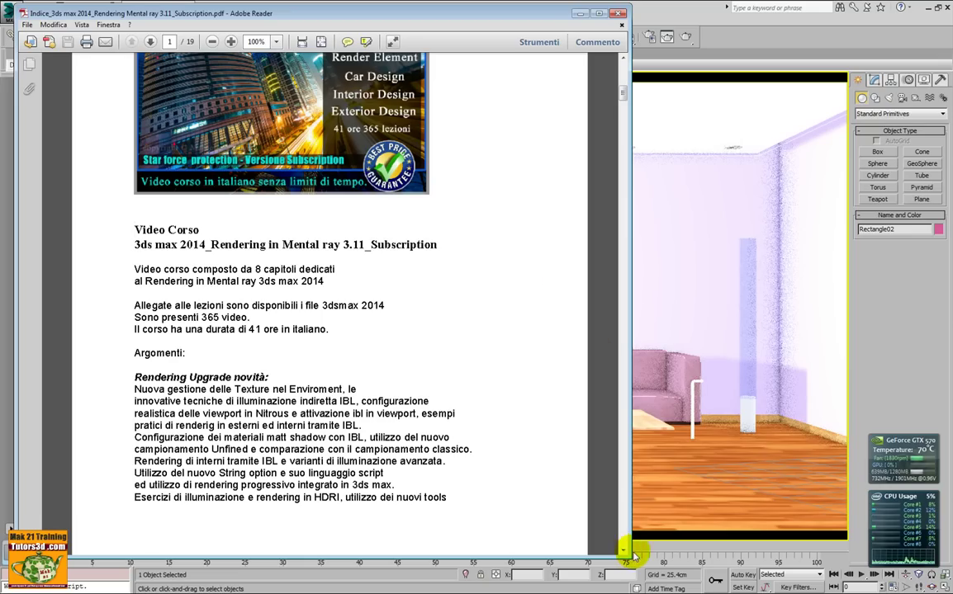
{"action": "scroll", "coordinate": [625, 556], "scroll_direction": "down", "scroll_amount": 1}
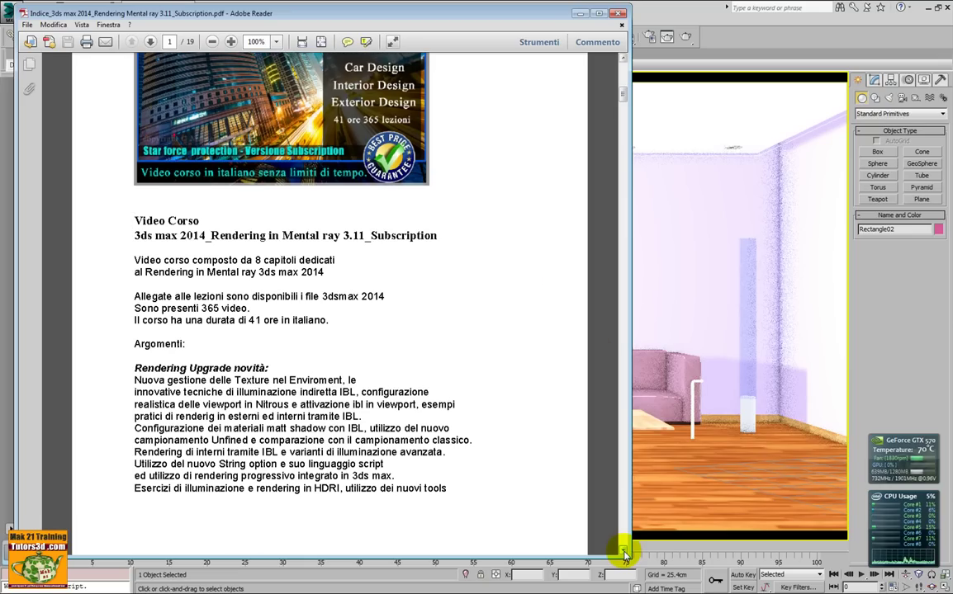
{"action": "scroll", "coordinate": [625, 556], "scroll_direction": "down", "scroll_amount": 10}
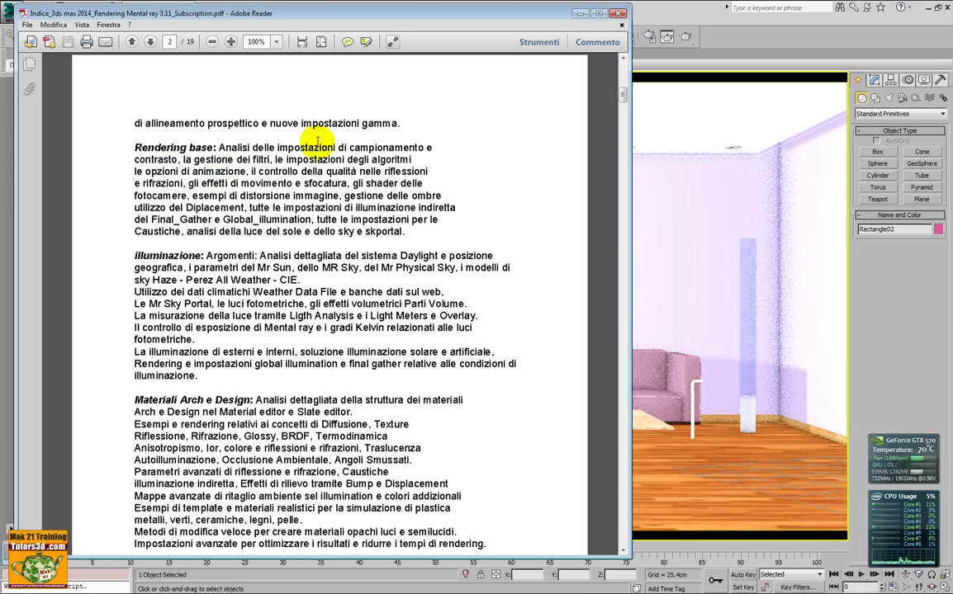
{"action": "left_click", "coordinate": [648, 40]}
{"action": "left_click", "coordinate": [649, 38]}
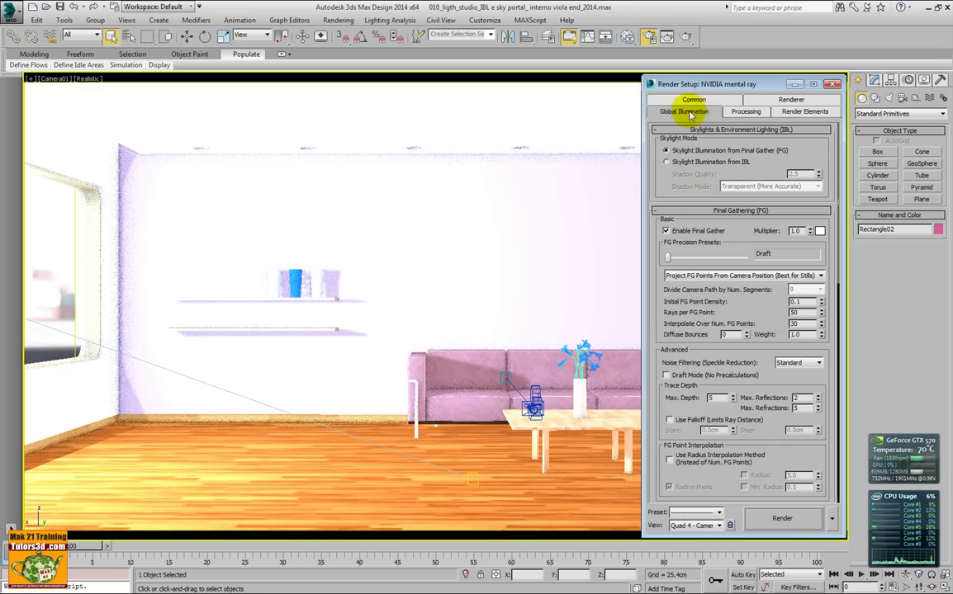
Browse the Renderer, Global Illumination and Common tabs, then bring up the 001–018 scene-files folder.
{"action": "left_click", "coordinate": [790, 100]}
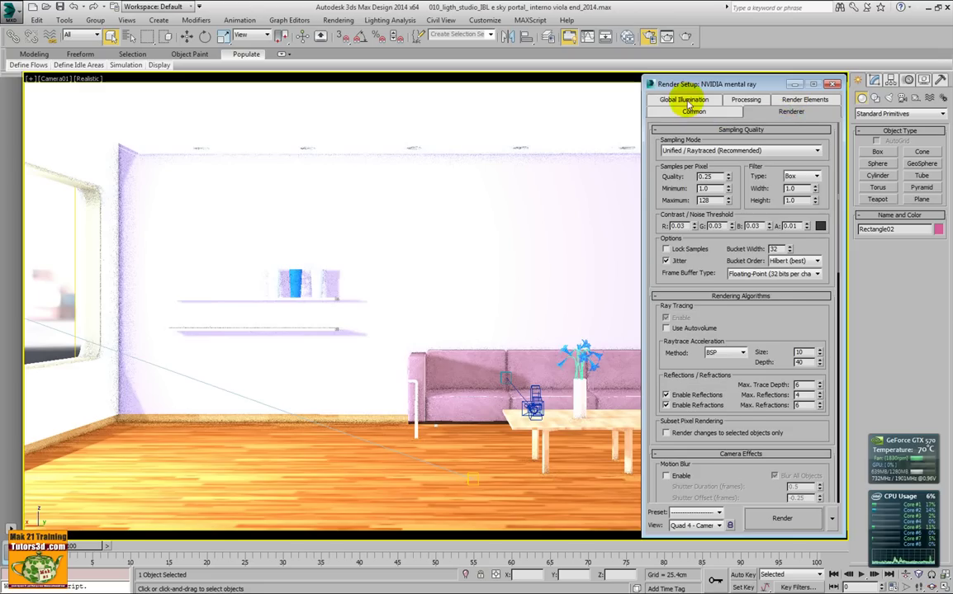
{"action": "left_click", "coordinate": [684, 99]}
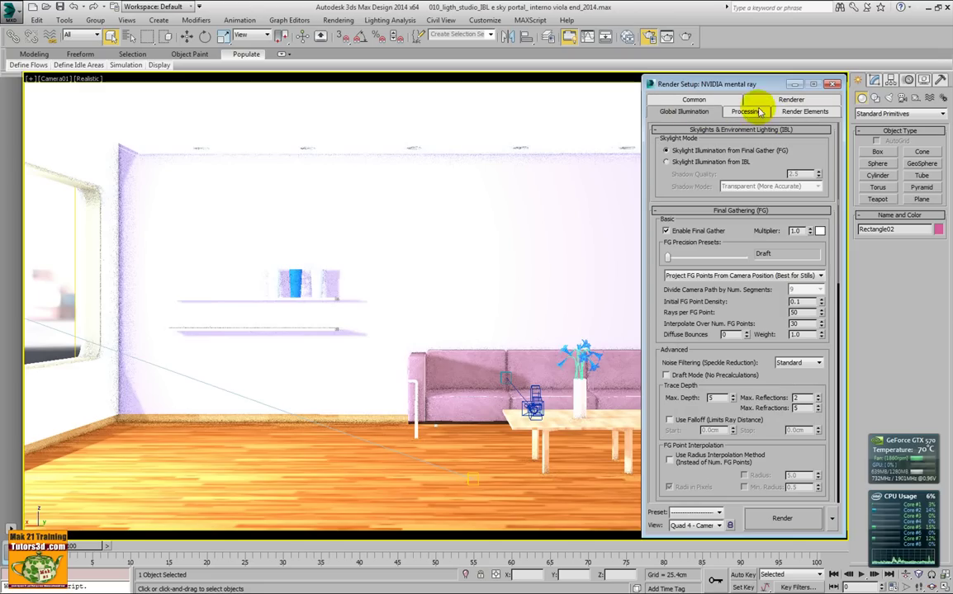
{"action": "left_click", "coordinate": [693, 100]}
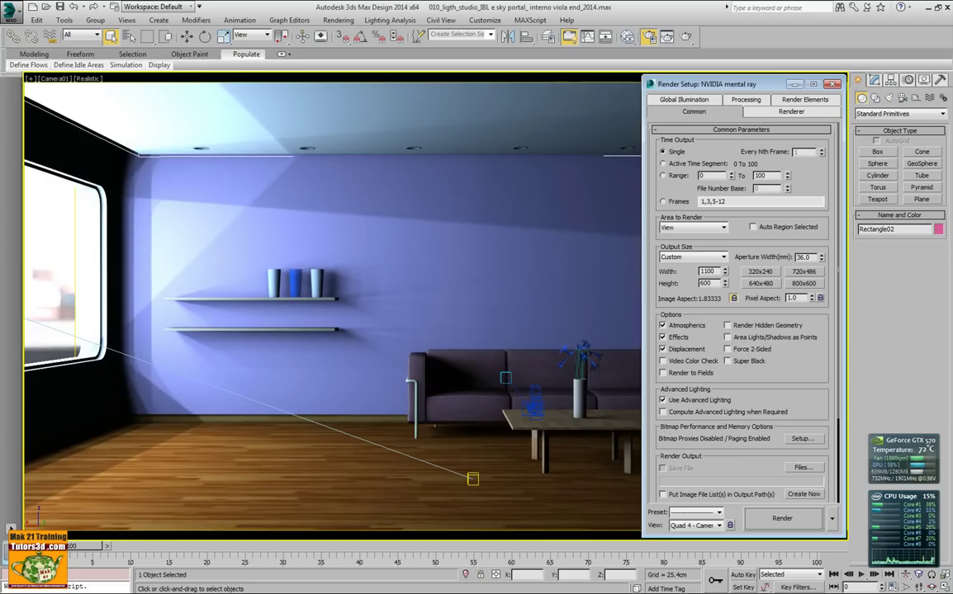
{"action": "key", "text": "alt+Tab"}
{"action": "left_click_drag", "start_coordinate": [49, 16], "coordinate": [238, 10]}
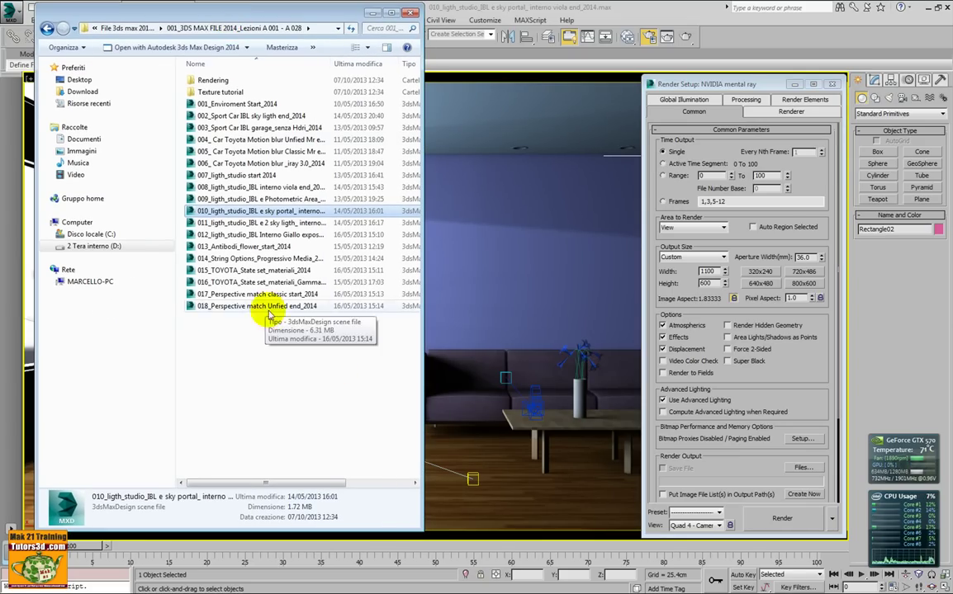
Drag 005_ Car Toyota Motion blur Classic Mr end_2014 into 3ds Max and open it without saving.
{"action": "left_click_drag", "start_coordinate": [422, 216], "coordinate": [515, 215]}
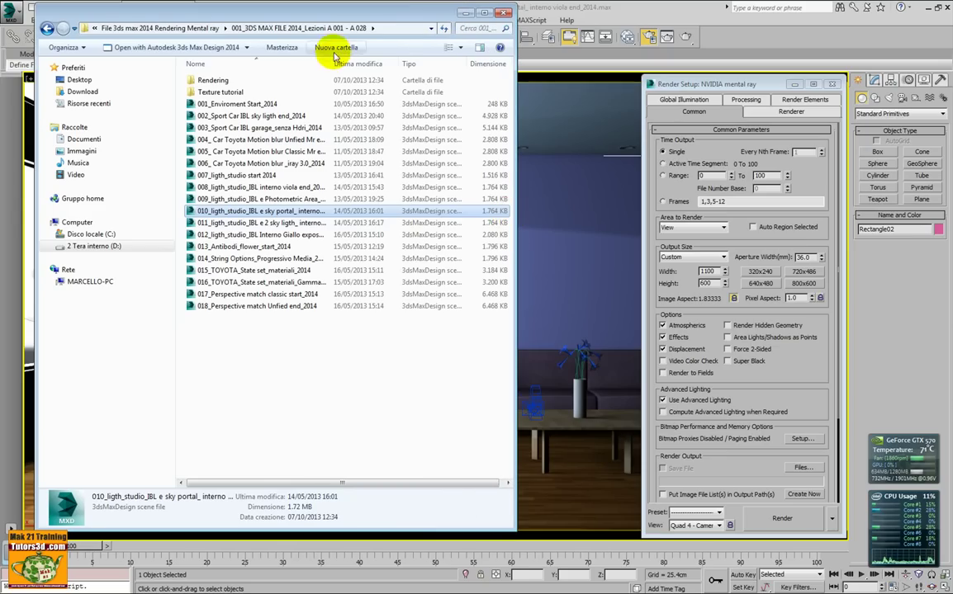
{"action": "left_click_drag", "start_coordinate": [329, 65], "coordinate": [388, 64]}
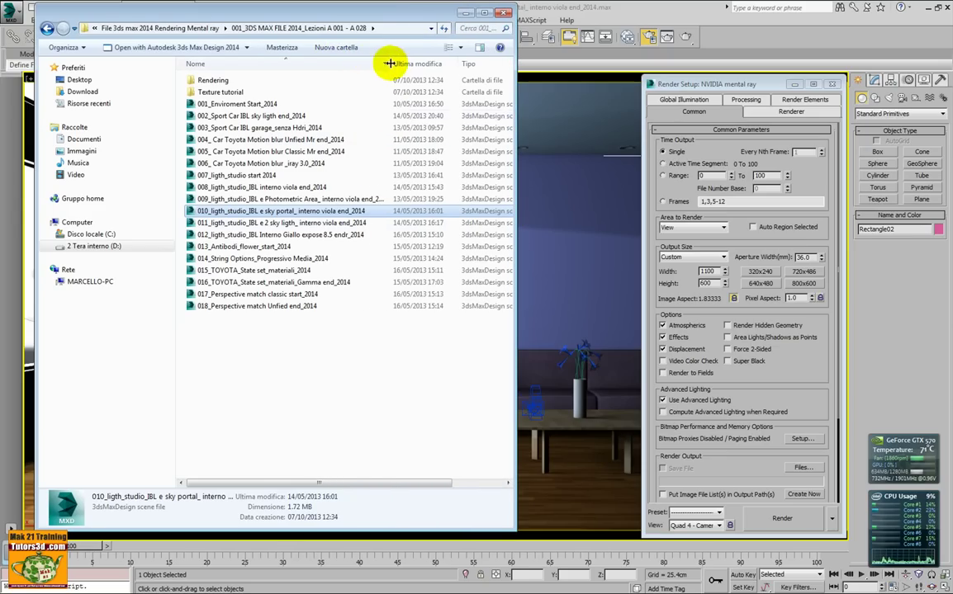
{"action": "left_click", "coordinate": [264, 153]}
{"action": "mouse_move", "coordinate": [264, 153]}
{"action": "left_mouse_down"}
{"action": "mouse_move", "coordinate": [559, 255]}
{"action": "mouse_move", "coordinate": [574, 281]}
{"action": "left_mouse_up"}
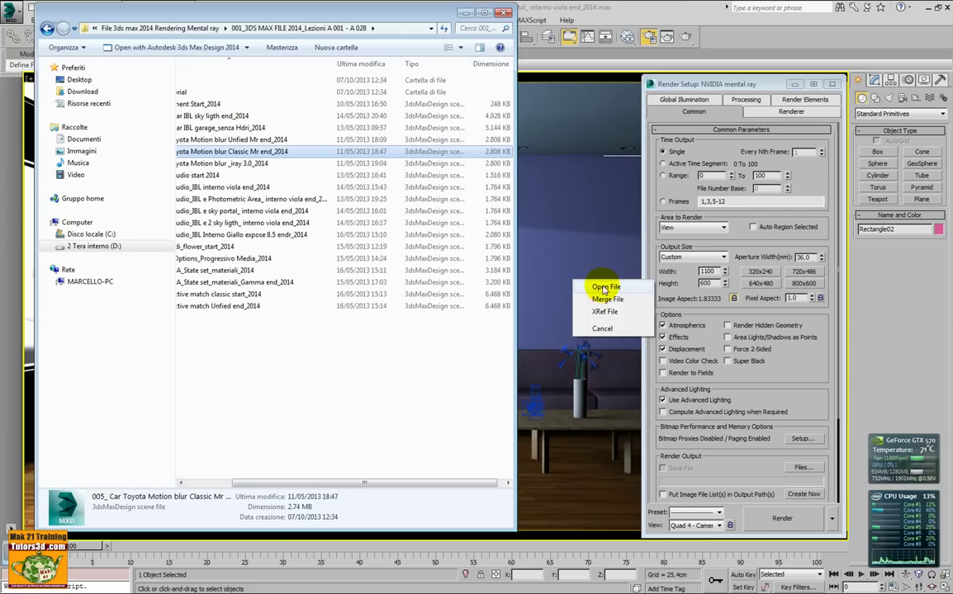
{"action": "left_click", "coordinate": [601, 285]}
{"action": "left_click", "coordinate": [486, 318]}
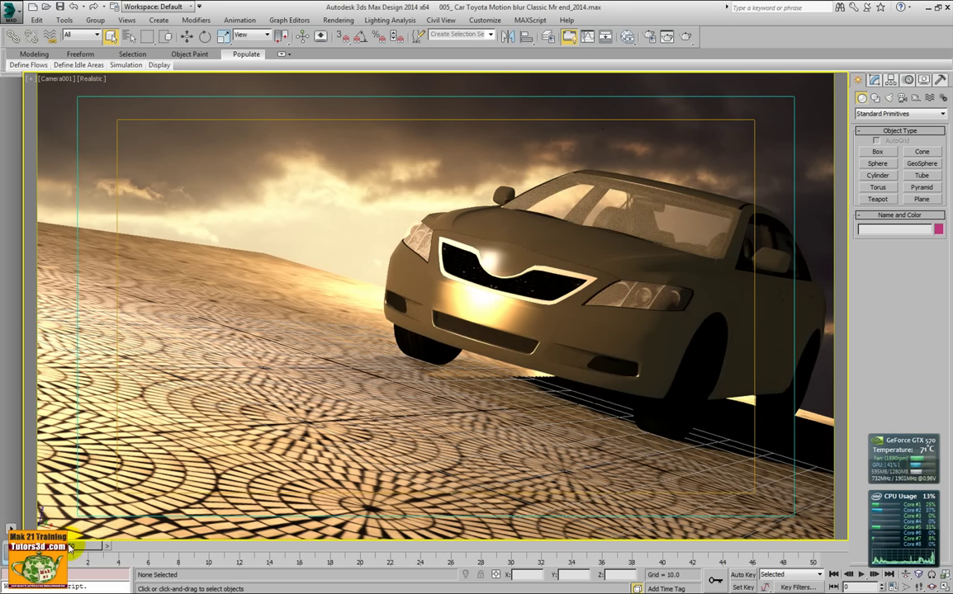
Scrub the car animation to a later frame, then start opening another scene without saving.
{"action": "mouse_move", "coordinate": [70, 545]}
{"action": "left_mouse_down"}
{"action": "mouse_move", "coordinate": [181, 546]}
{"action": "mouse_move", "coordinate": [553, 501]}
{"action": "left_mouse_up"}
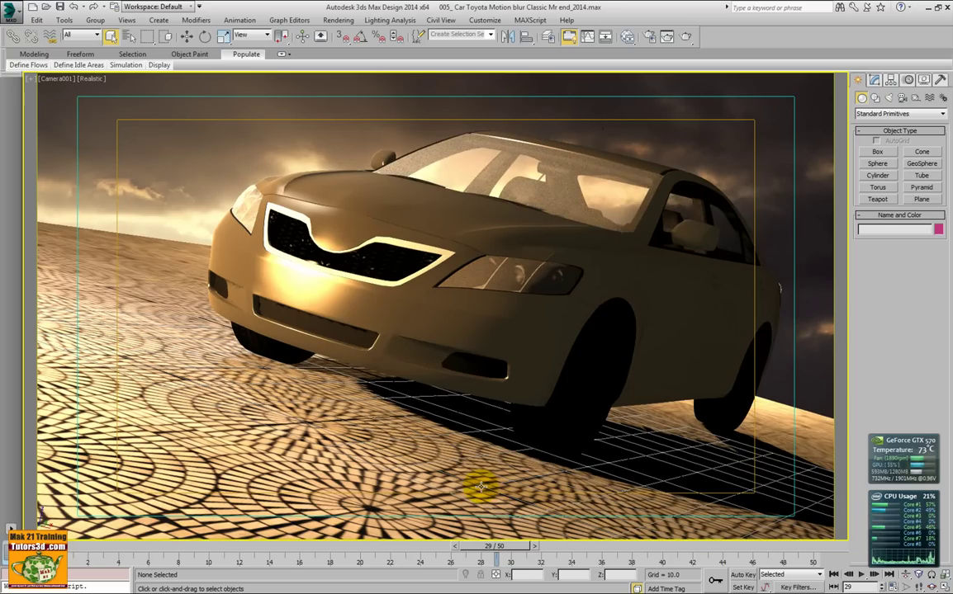
{"action": "left_click", "coordinate": [17, 15]}
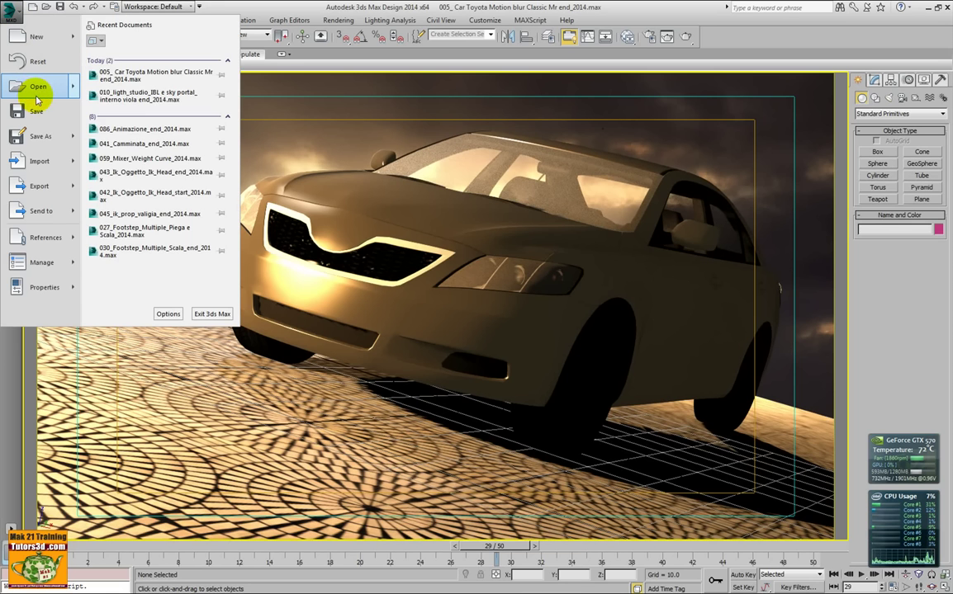
{"action": "left_click", "coordinate": [39, 89]}
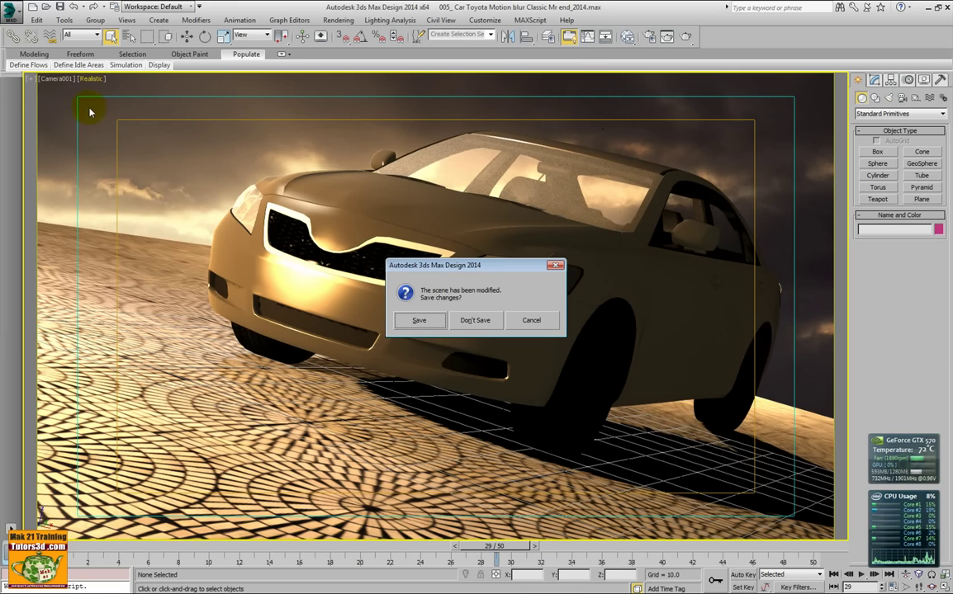
{"action": "left_click", "coordinate": [481, 320]}
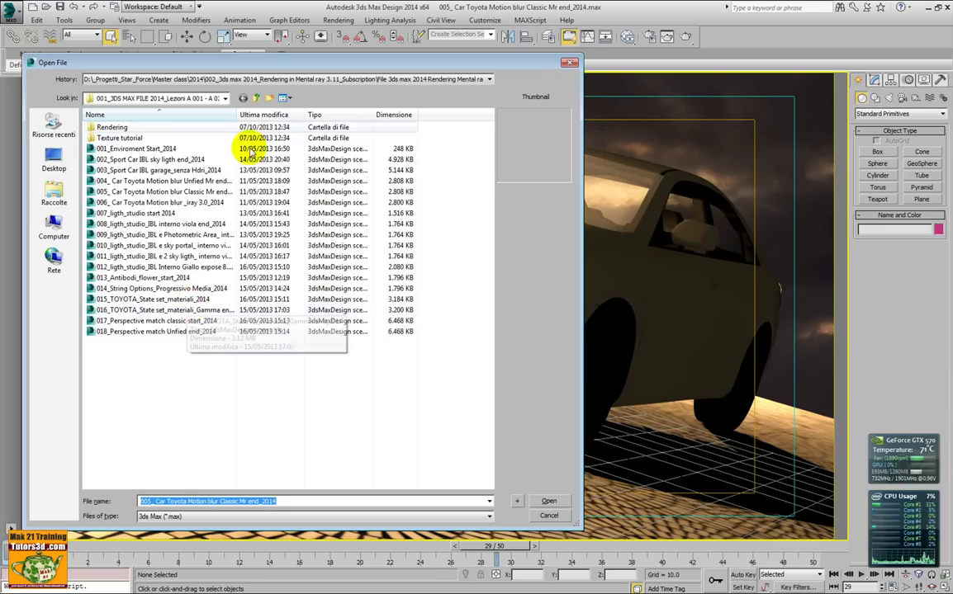
Open 002_Algoritmi Ray Tracing_2014 from the Lezioni B lessons folder.
{"action": "left_click", "coordinate": [256, 98]}
{"action": "double_click", "coordinate": [219, 137]}
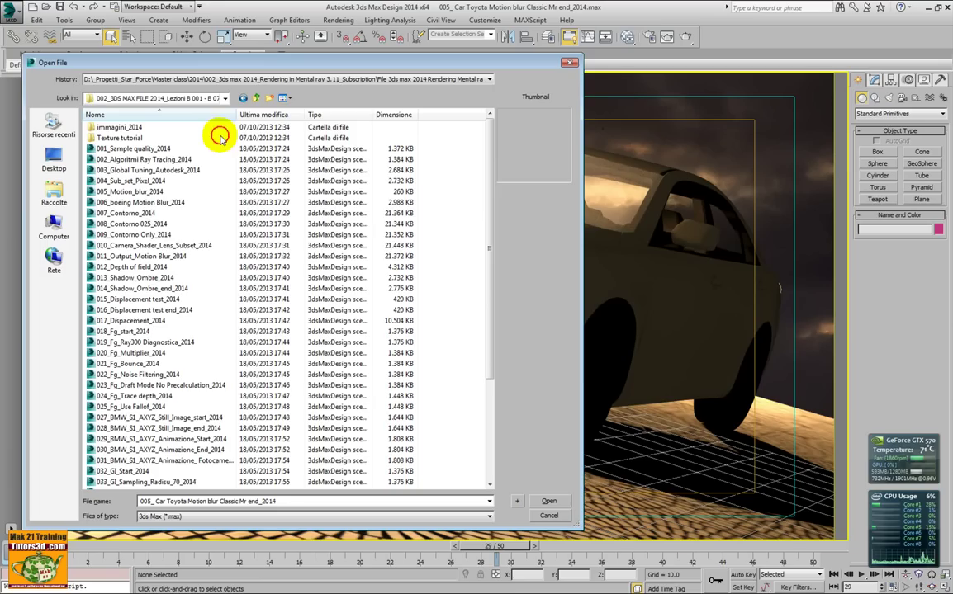
{"action": "left_click", "coordinate": [147, 203]}
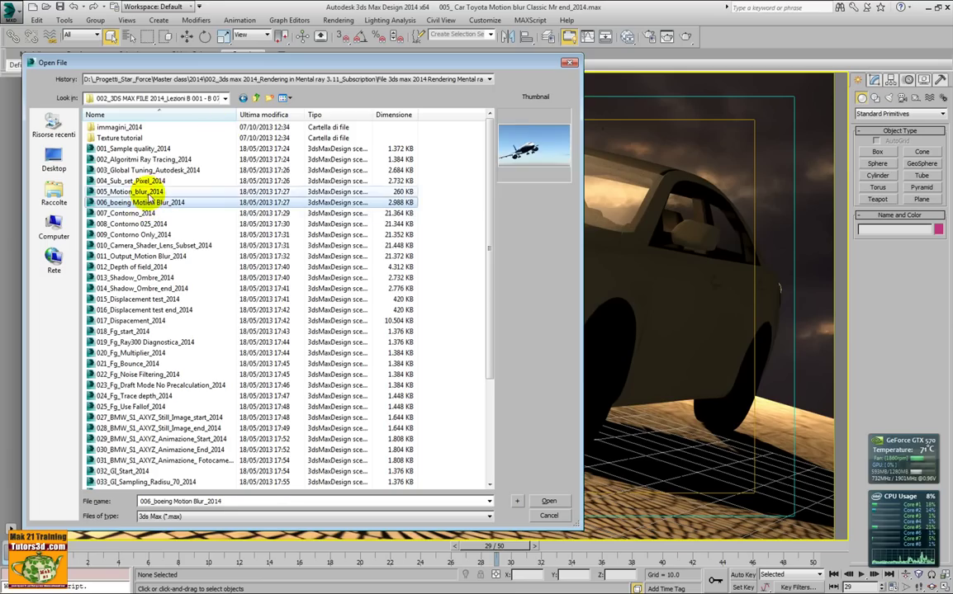
{"action": "left_click", "coordinate": [147, 192]}
{"action": "left_click", "coordinate": [150, 170]}
{"action": "left_click", "coordinate": [141, 150]}
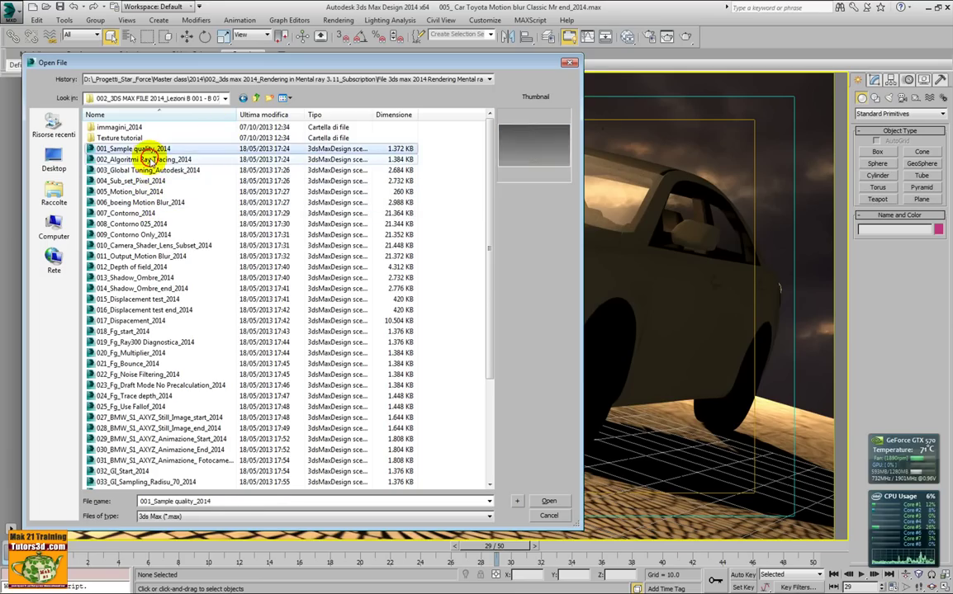
{"action": "left_click", "coordinate": [147, 159]}
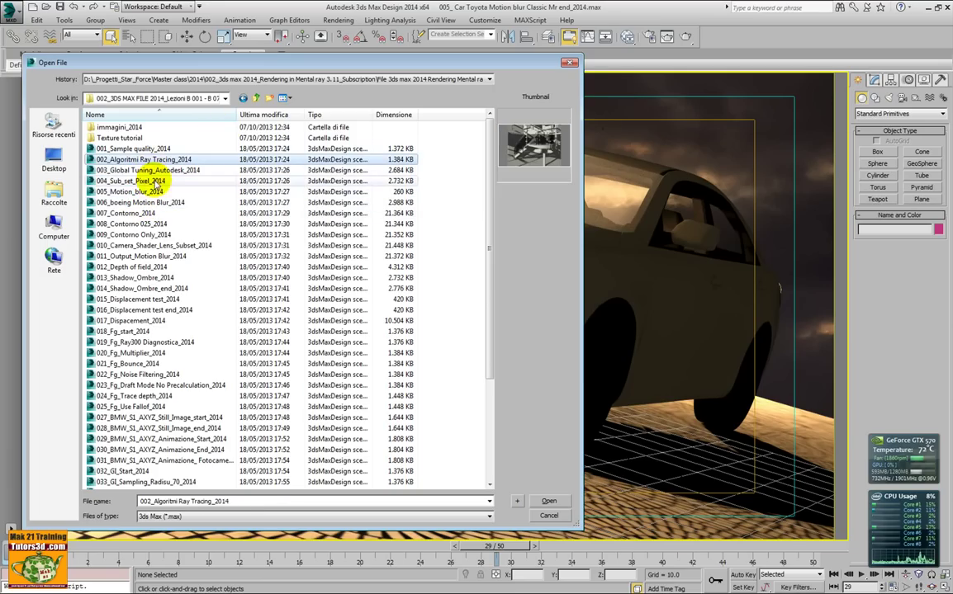
{"action": "left_click", "coordinate": [550, 502]}
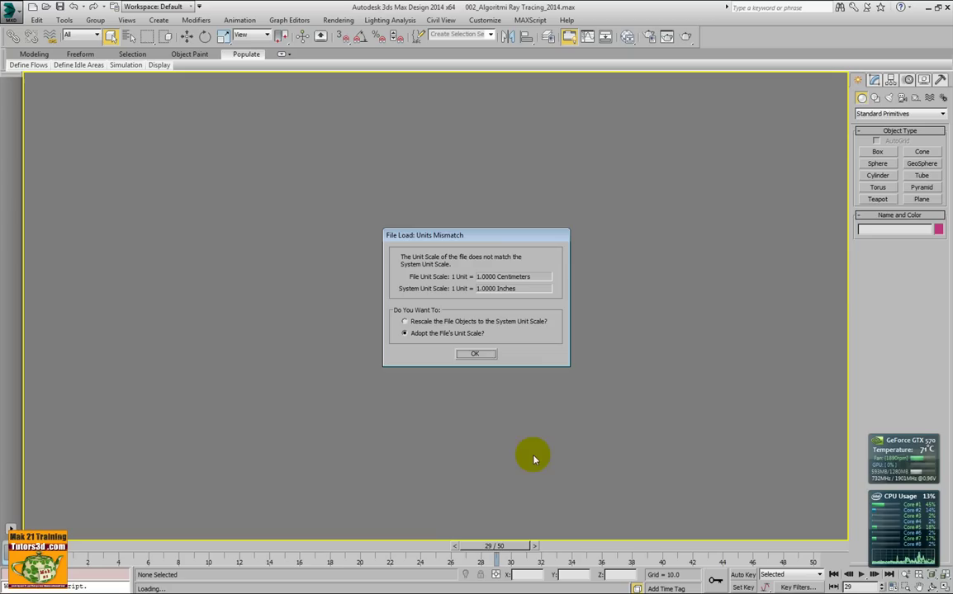
Adopt the file's unit scale, view Render Setup's Global Illumination tab, then switch to the course index.
{"action": "left_click", "coordinate": [476, 354]}
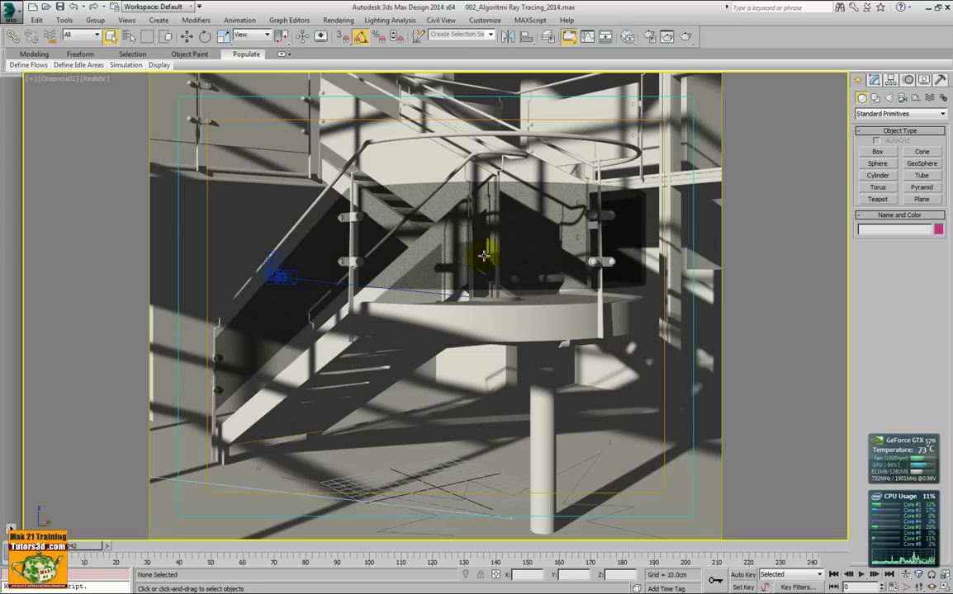
{"action": "left_click", "coordinate": [649, 37]}
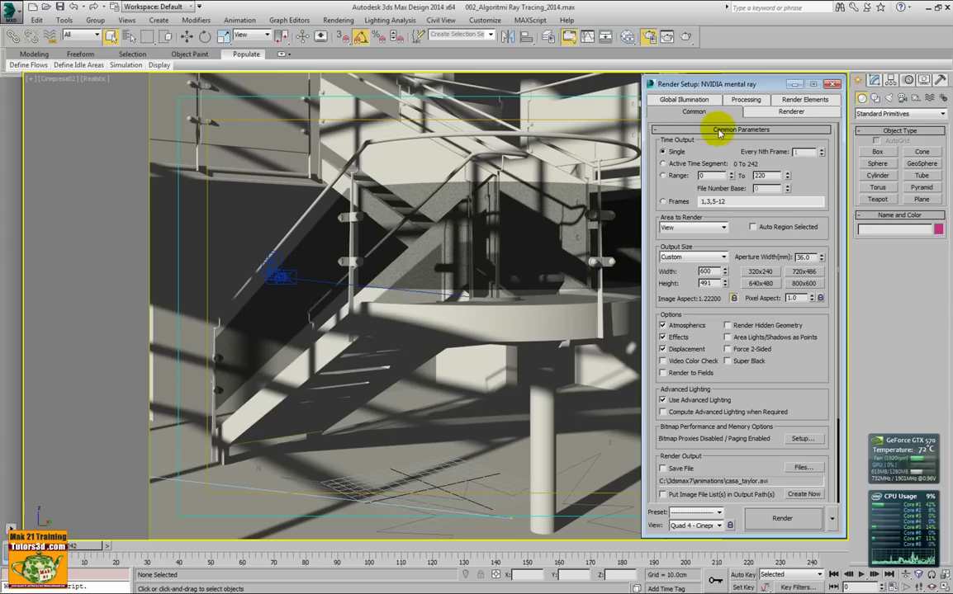
{"action": "left_click", "coordinate": [689, 100]}
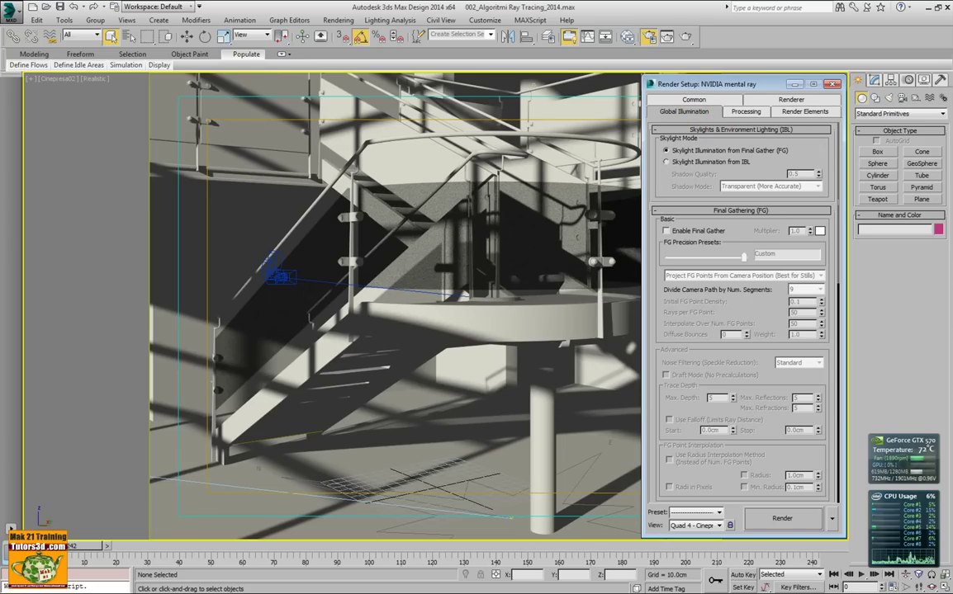
{"action": "key", "text": "alt+Tab"}
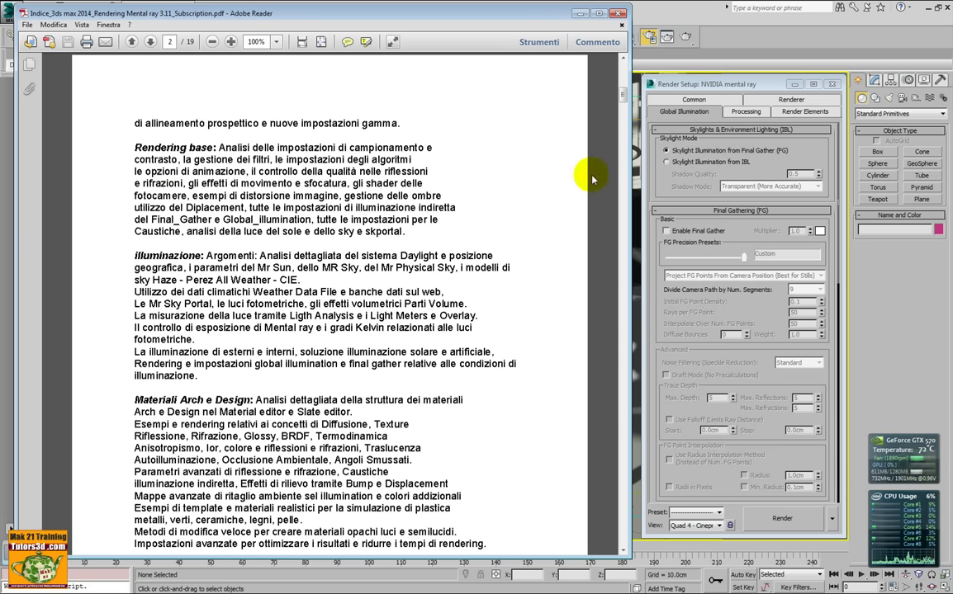
Read the course index from page 4 to page 8 (Rendering base to Caustiche), then return to 3ds Max.
{"action": "left_click_drag", "start_coordinate": [625, 97], "coordinate": [621, 151]}
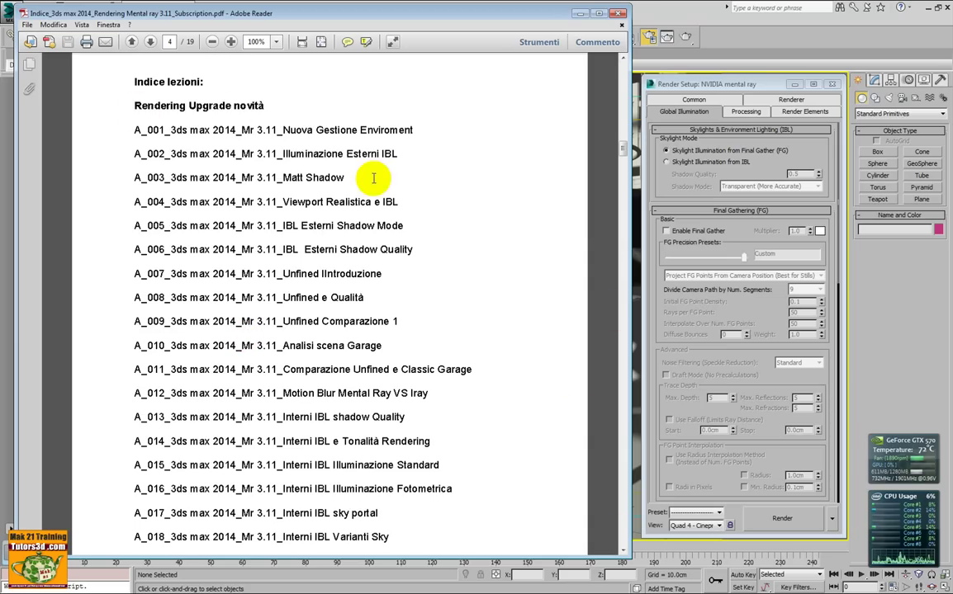
{"action": "left_click", "coordinate": [625, 553]}
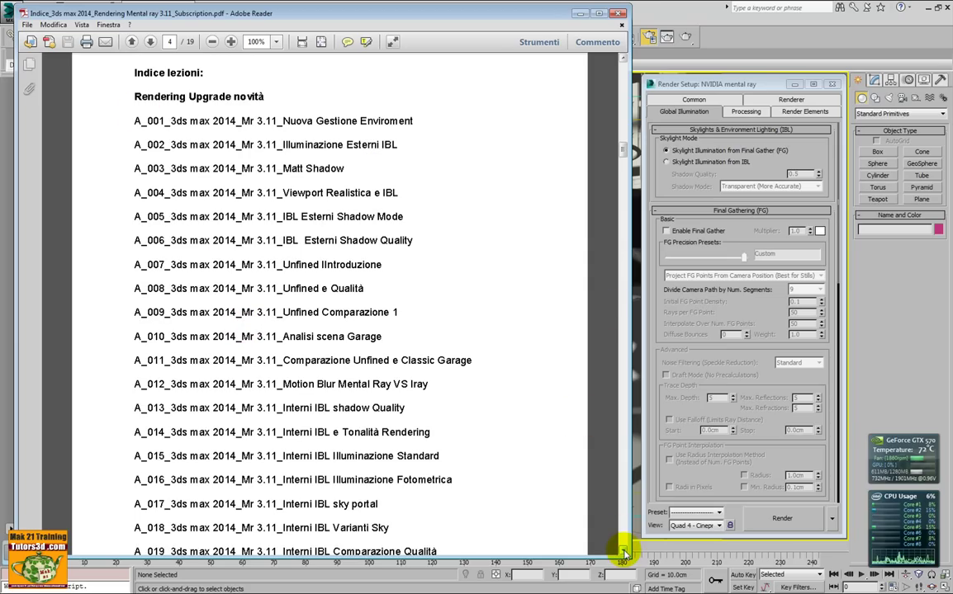
{"action": "left_click", "coordinate": [624, 553]}
{"action": "left_click", "coordinate": [625, 553]}
{"action": "left_click", "coordinate": [625, 553]}
{"action": "left_click", "coordinate": [625, 553]}
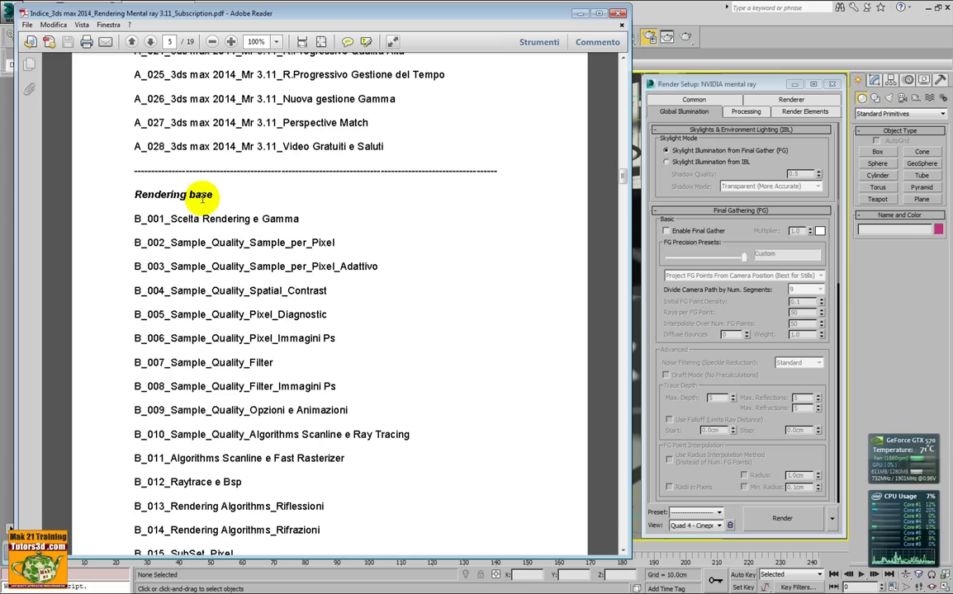
{"action": "left_click", "coordinate": [625, 553]}
{"action": "left_click", "coordinate": [624, 553]}
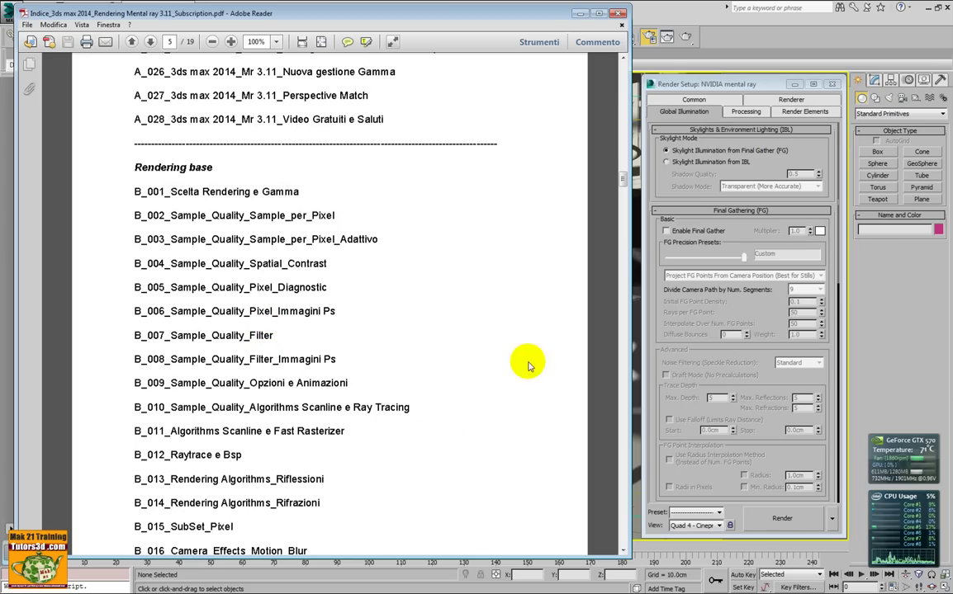
{"action": "left_click", "coordinate": [624, 553]}
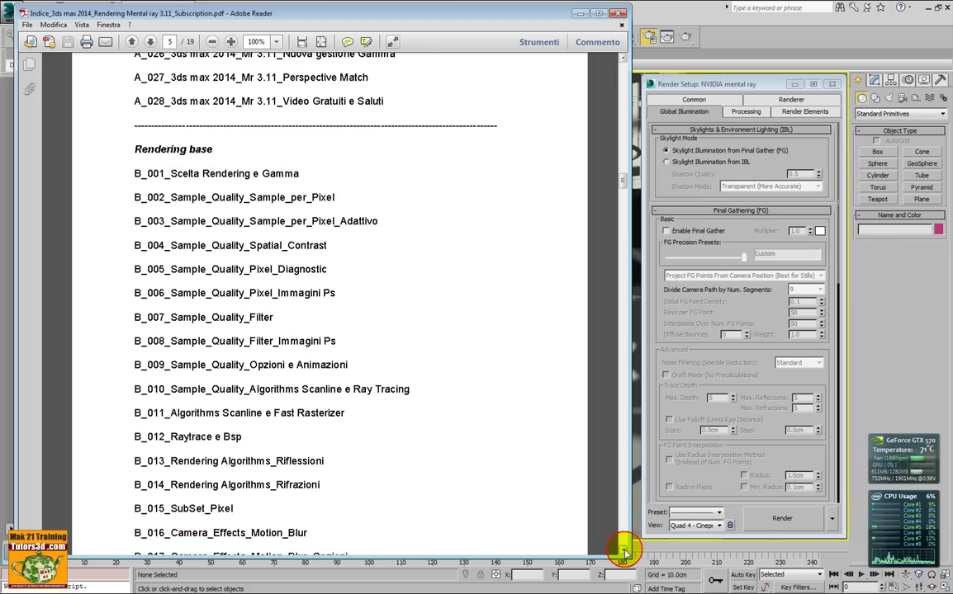
{"action": "left_click", "coordinate": [625, 553]}
{"action": "left_click", "coordinate": [624, 553]}
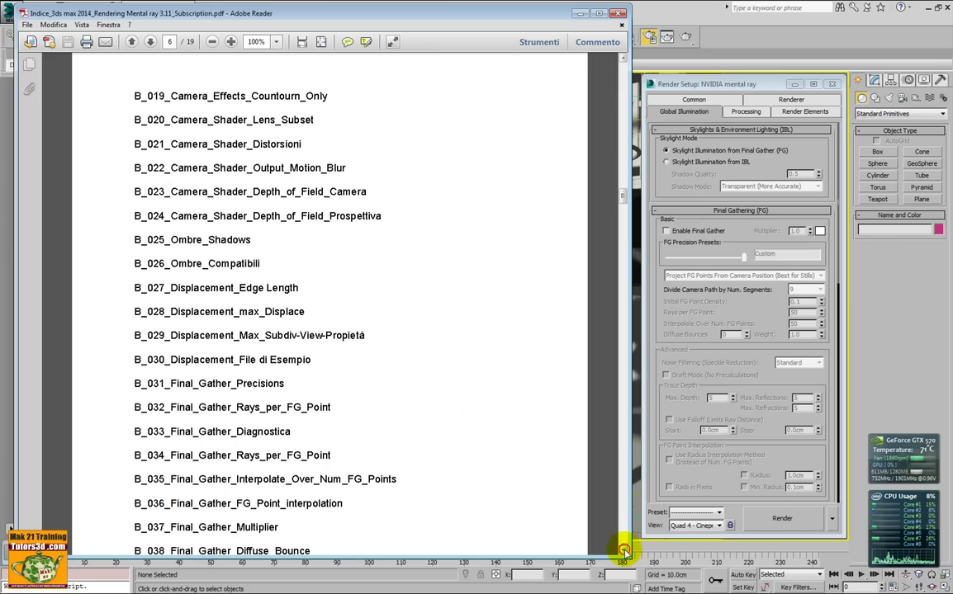
{"action": "left_click", "coordinate": [625, 553]}
{"action": "left_click", "coordinate": [624, 553]}
{"action": "left_click", "coordinate": [625, 553]}
{"action": "left_click", "coordinate": [625, 553]}
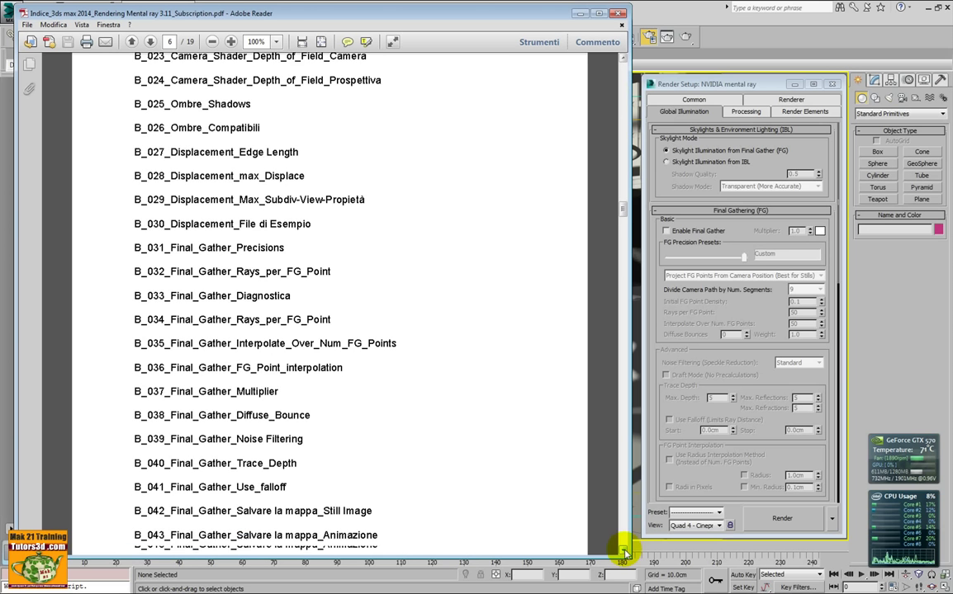
{"action": "left_click", "coordinate": [625, 553]}
{"action": "left_click", "coordinate": [625, 553]}
{"action": "left_click", "coordinate": [625, 553]}
{"action": "left_click", "coordinate": [625, 553]}
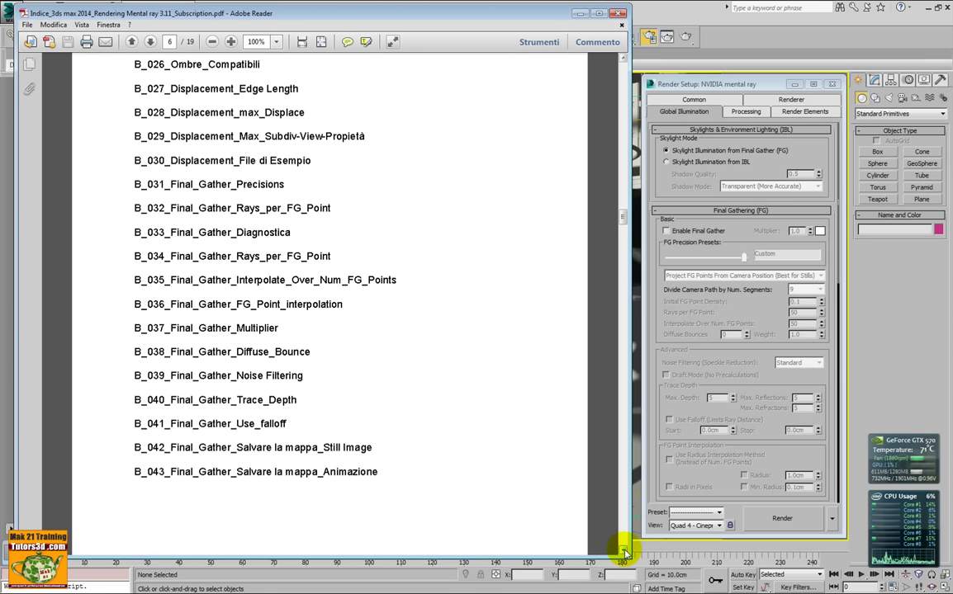
{"action": "left_click", "coordinate": [624, 553]}
{"action": "left_click", "coordinate": [625, 553]}
{"action": "left_click", "coordinate": [625, 553]}
{"action": "left_click", "coordinate": [625, 553]}
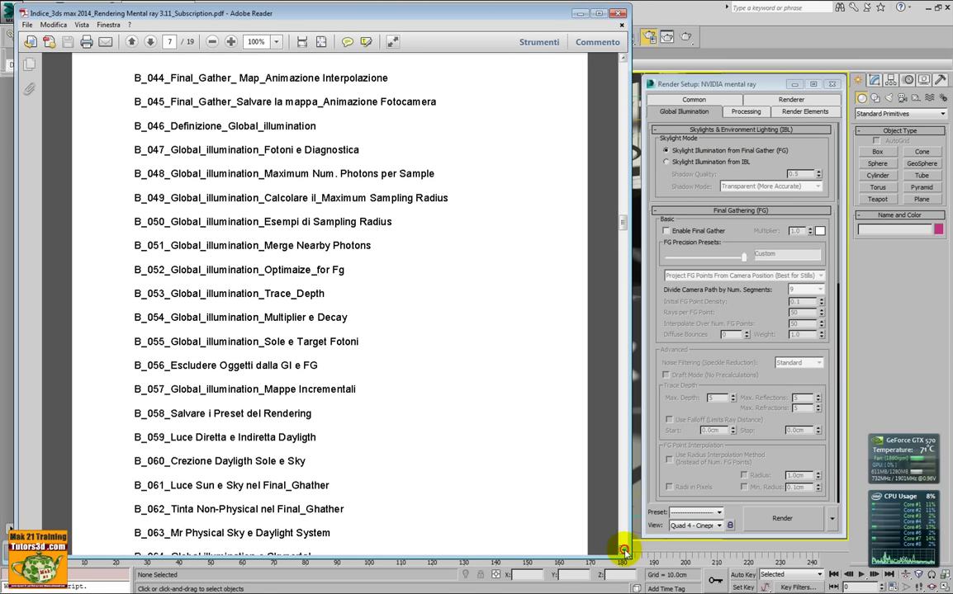
{"action": "left_click", "coordinate": [625, 553]}
{"action": "left_click", "coordinate": [625, 553]}
{"action": "left_click", "coordinate": [624, 553]}
{"action": "left_click", "coordinate": [625, 553]}
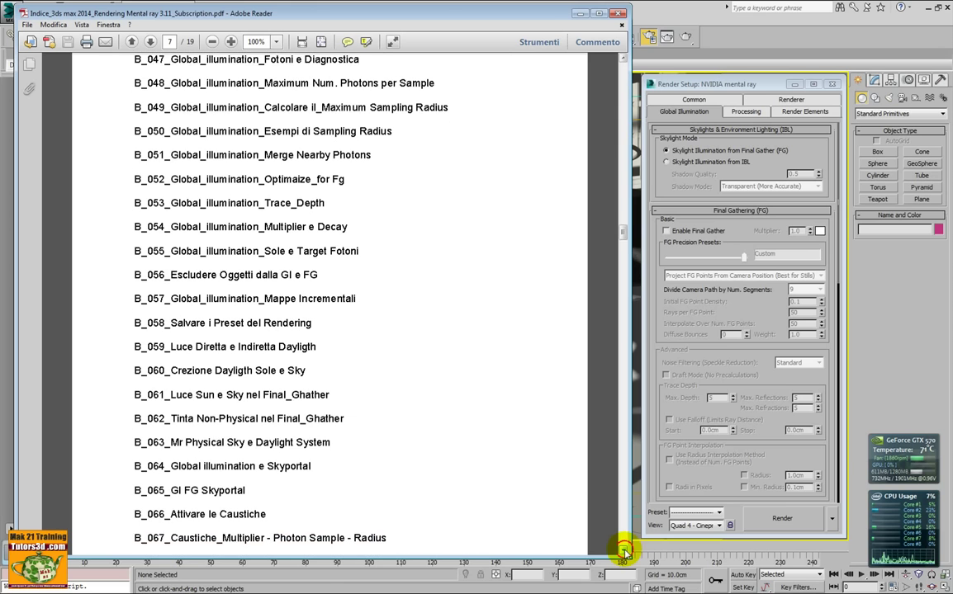
{"action": "left_click", "coordinate": [625, 553]}
{"action": "left_click", "coordinate": [625, 553]}
{"action": "left_click", "coordinate": [625, 553]}
{"action": "left_click", "coordinate": [625, 553]}
{"action": "left_click", "coordinate": [625, 553]}
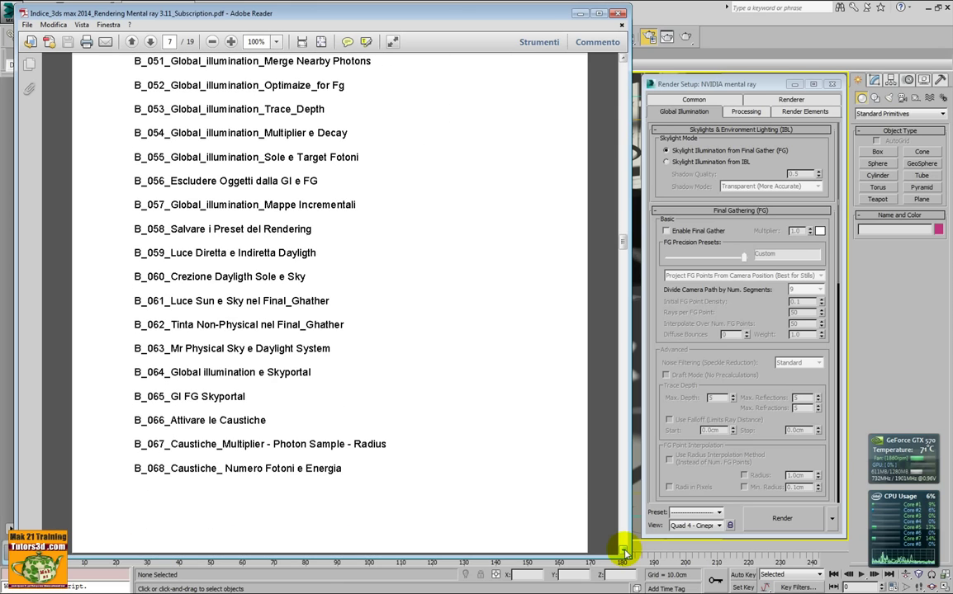
{"action": "left_click", "coordinate": [625, 553]}
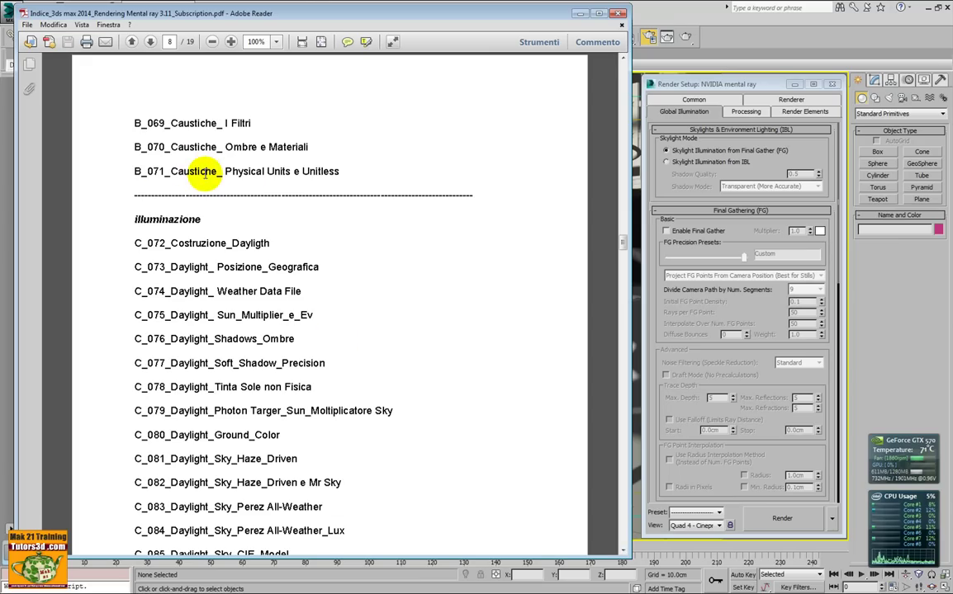
{"action": "left_click", "coordinate": [668, 12]}
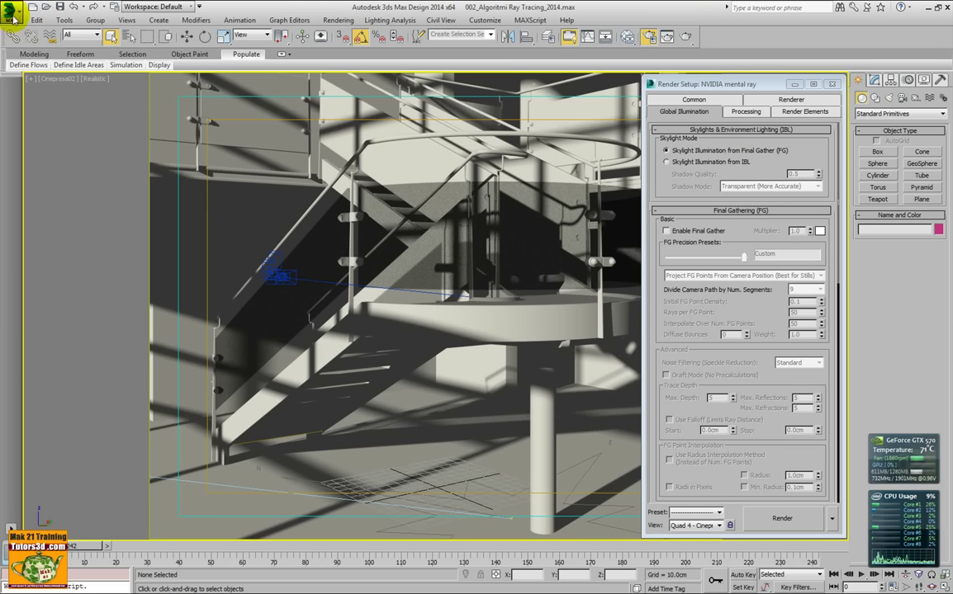
Open the 045_Caustiche end_2014 glass-cup scene without saving the staircase scene.
{"action": "left_click", "coordinate": [14, 18]}
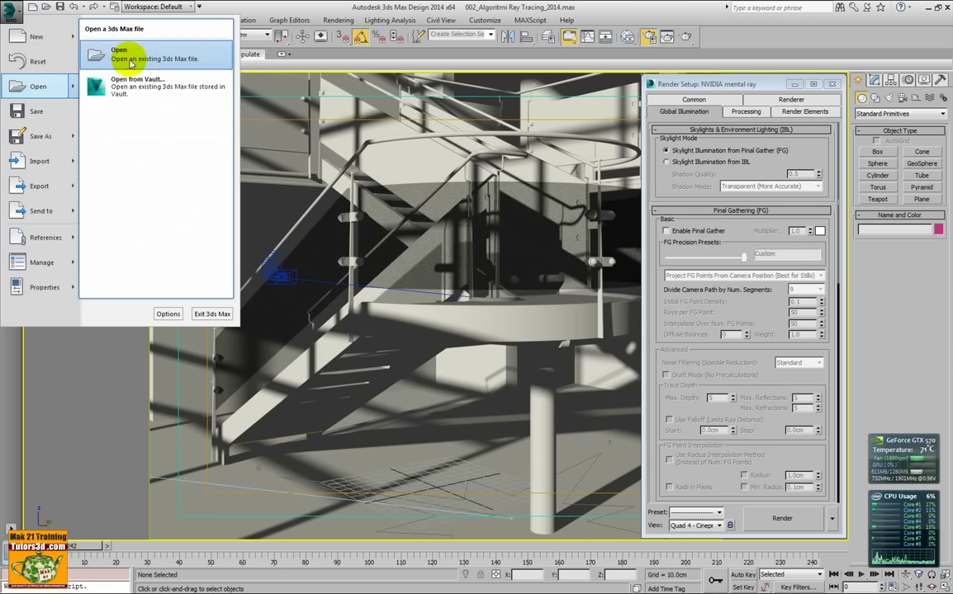
{"action": "left_click", "coordinate": [124, 62]}
{"action": "left_click", "coordinate": [472, 320]}
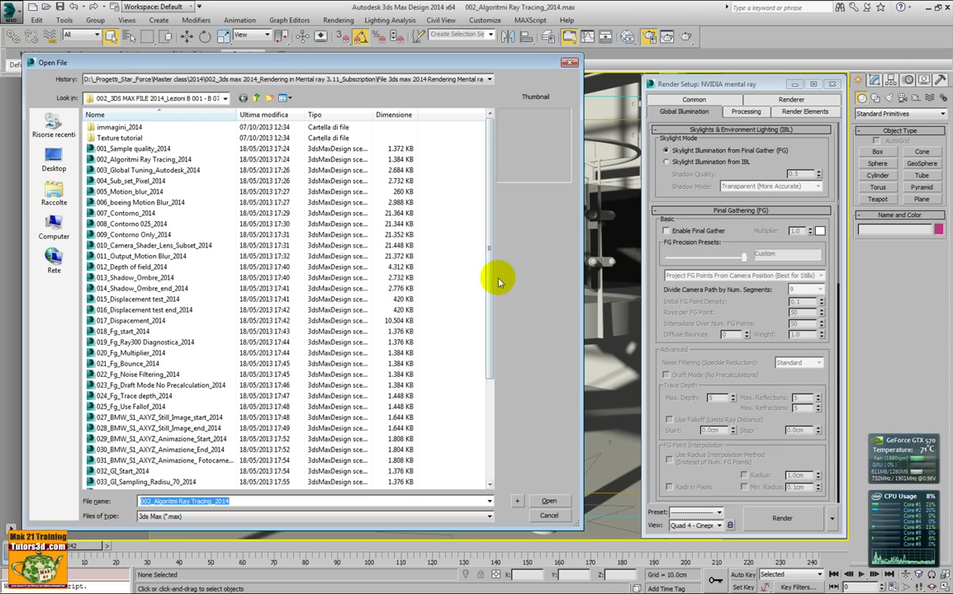
{"action": "scroll", "coordinate": [435, 272], "scroll_direction": "down", "scroll_amount": 1}
{"action": "scroll", "coordinate": [431, 298], "scroll_direction": "down", "scroll_amount": 3}
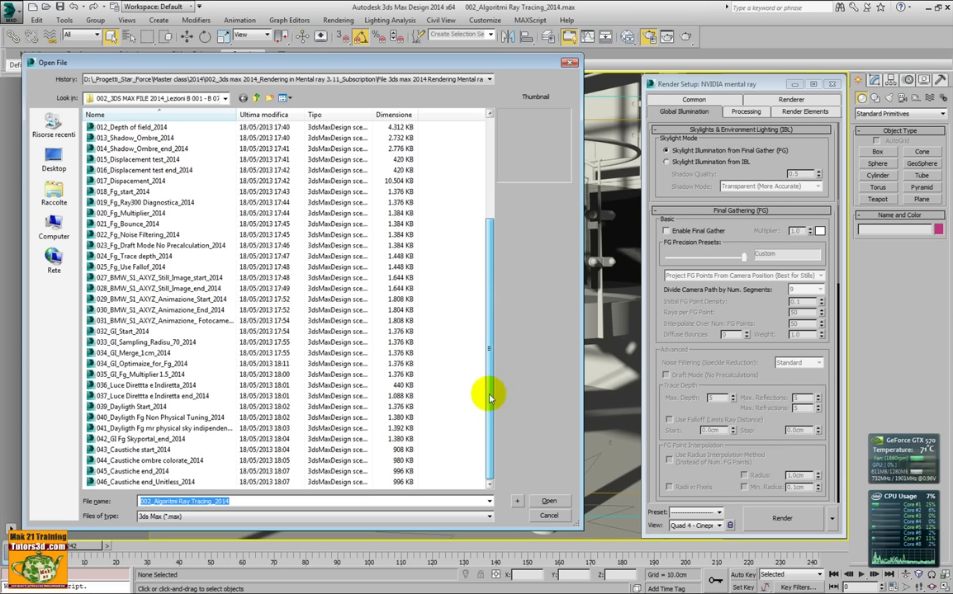
{"action": "left_click", "coordinate": [153, 461]}
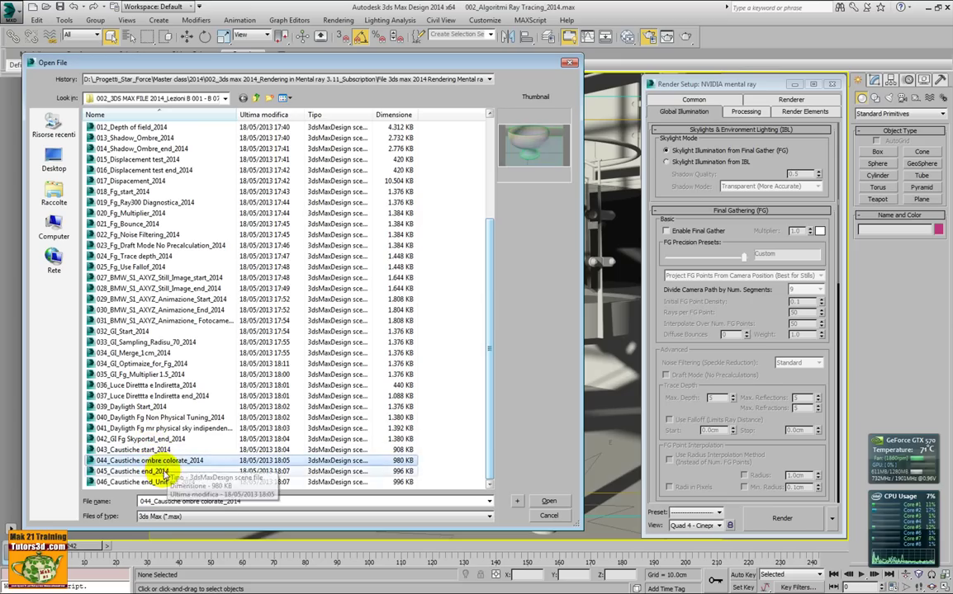
{"action": "left_click", "coordinate": [153, 472]}
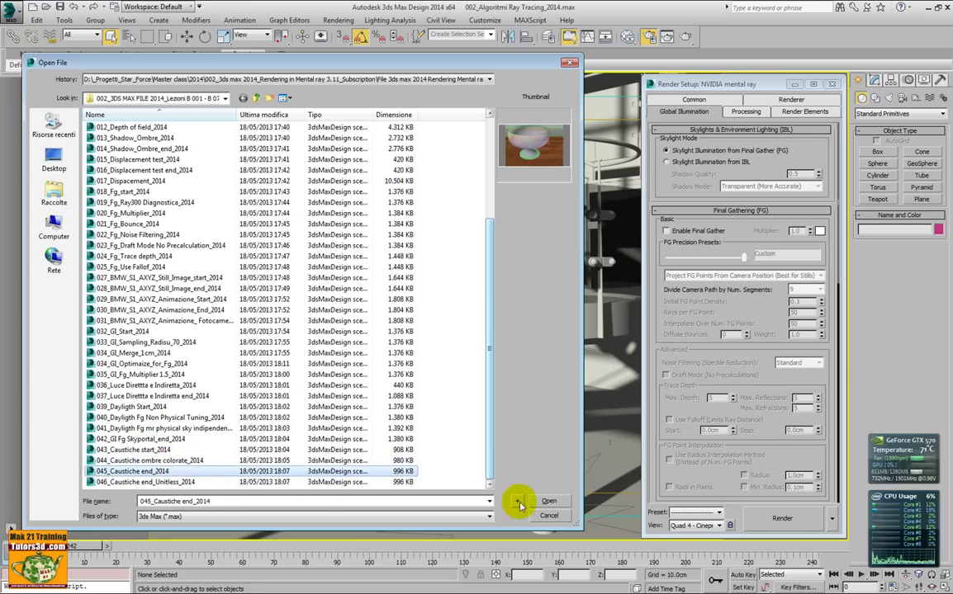
{"action": "left_click", "coordinate": [548, 501]}
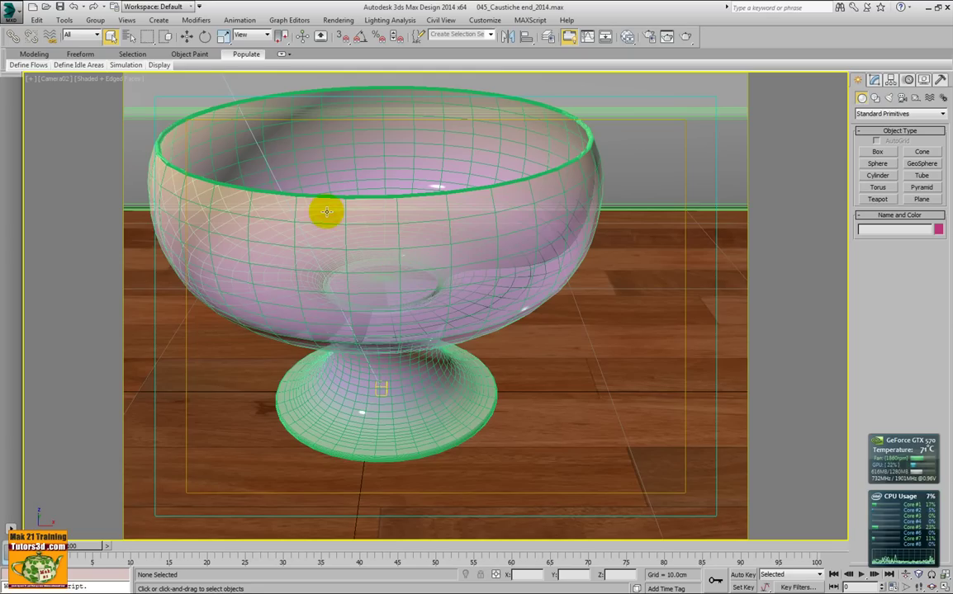
{"action": "left_click", "coordinate": [11, 12]}
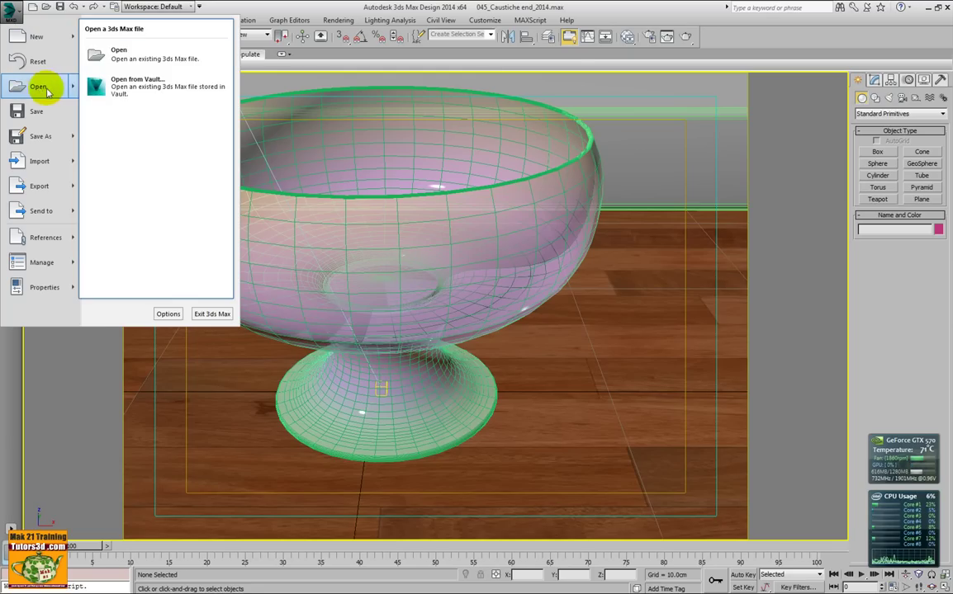
Open the city scene 010_Camera_Shader_Lens_Subset_2014.
{"action": "left_click", "coordinate": [39, 89]}
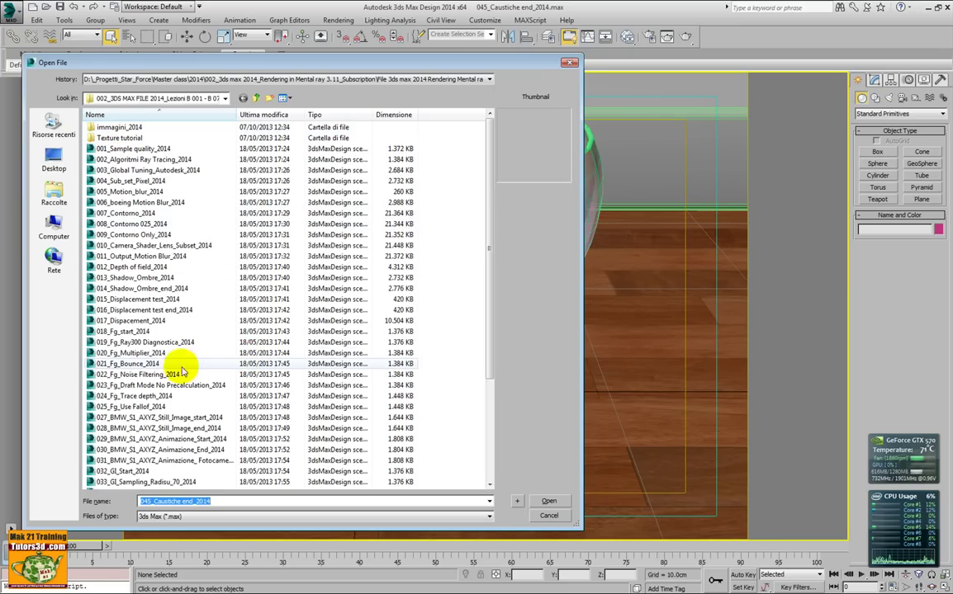
{"action": "left_click", "coordinate": [188, 418]}
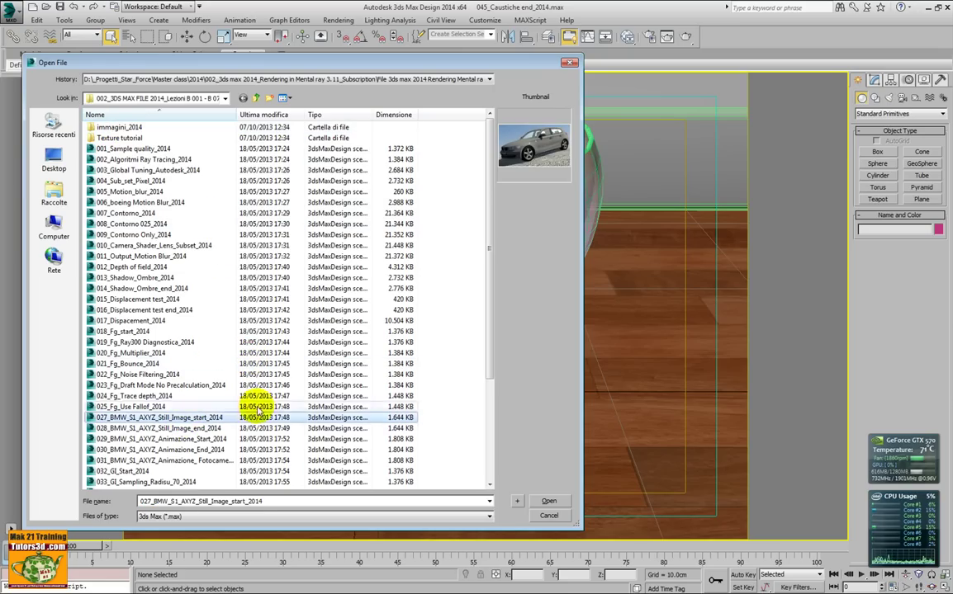
{"action": "left_click", "coordinate": [141, 246]}
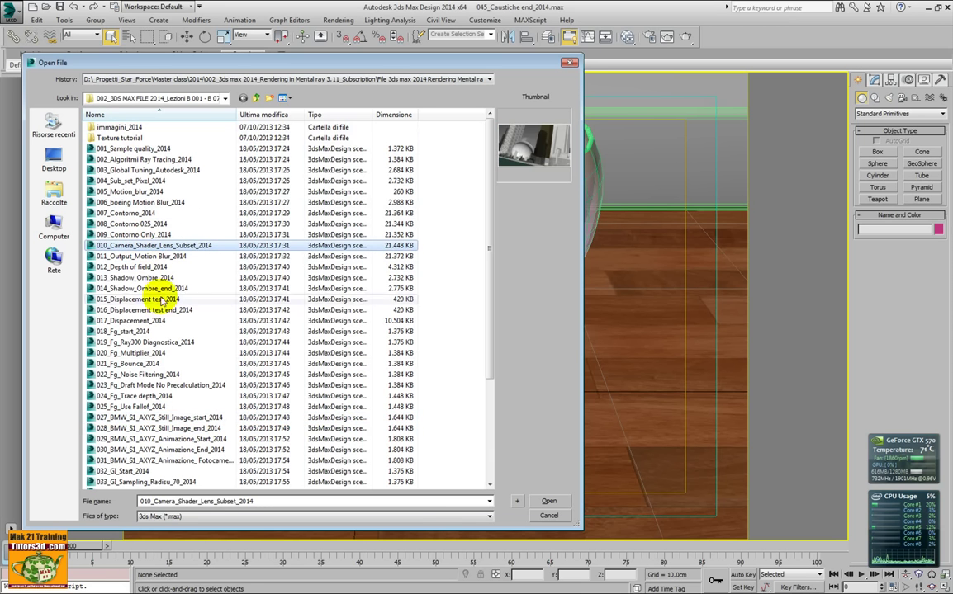
{"action": "left_click", "coordinate": [549, 500]}
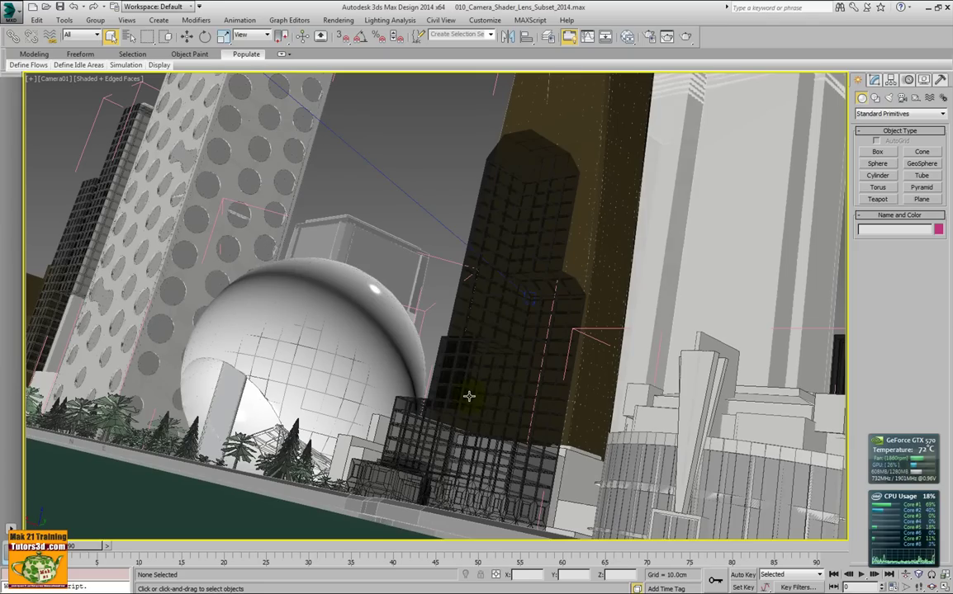
Open the 030_BMW_S1_AXYZ_Animazione_End_2014 car animation scene.
{"action": "left_click", "coordinate": [11, 10]}
{"action": "mouse_move", "coordinate": [38, 87]}
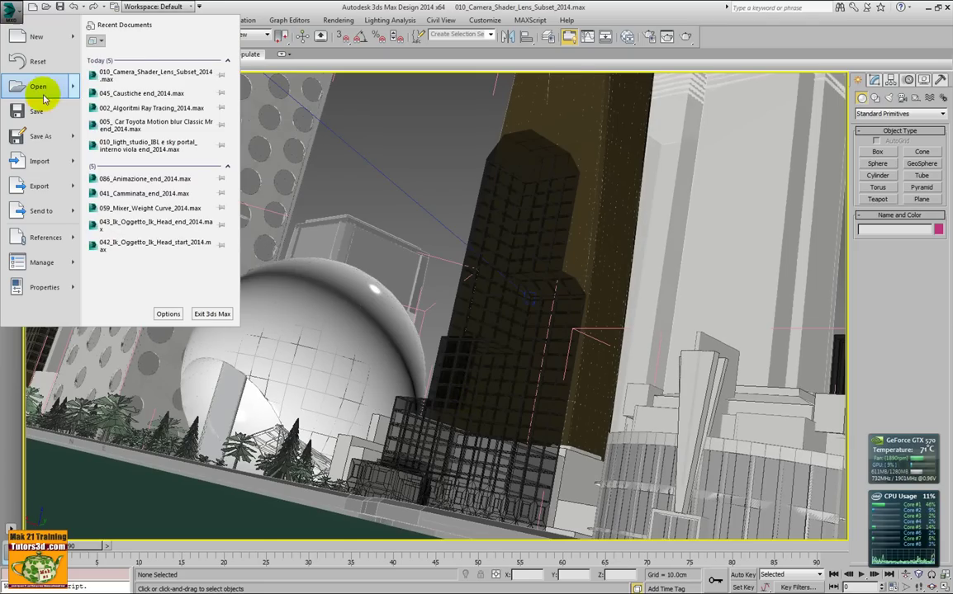
{"action": "left_click", "coordinate": [130, 60]}
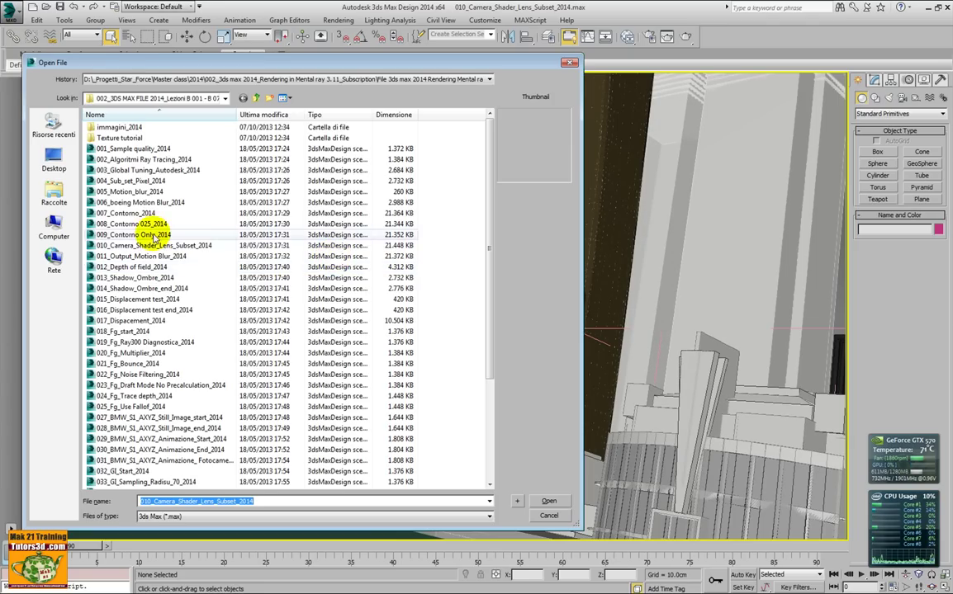
{"action": "left_click", "coordinate": [169, 428]}
{"action": "left_click", "coordinate": [201, 450]}
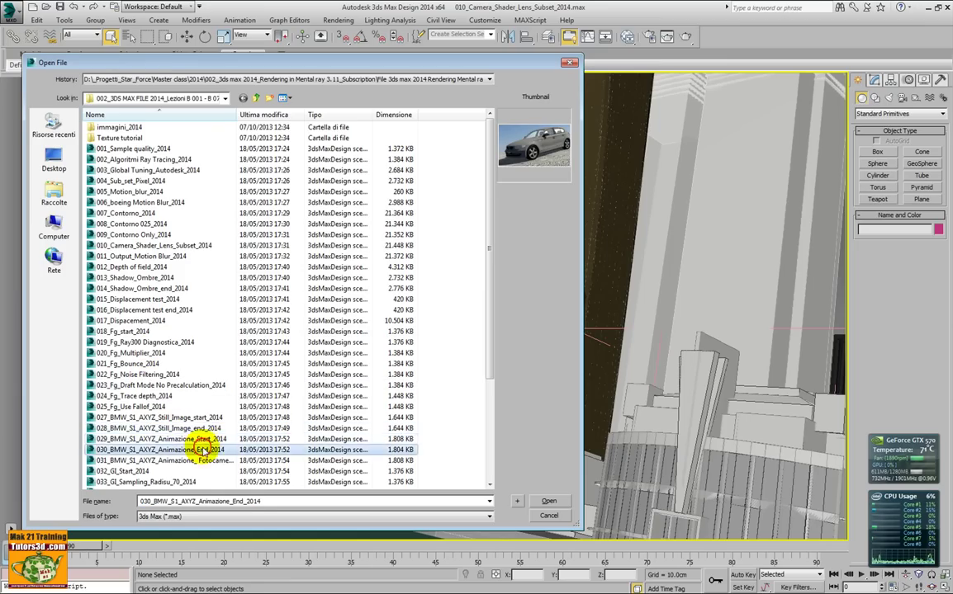
{"action": "left_click", "coordinate": [547, 502]}
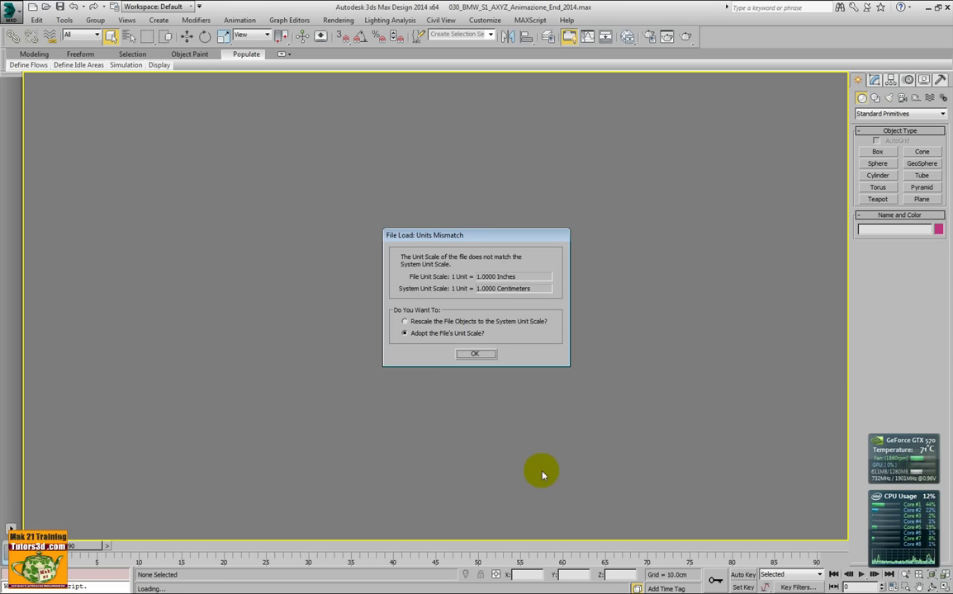
Keep the BMW file's unit scale, then open 006_boeing Motion Blur_2014 and advance it to frame 12.
{"action": "left_click", "coordinate": [478, 355]}
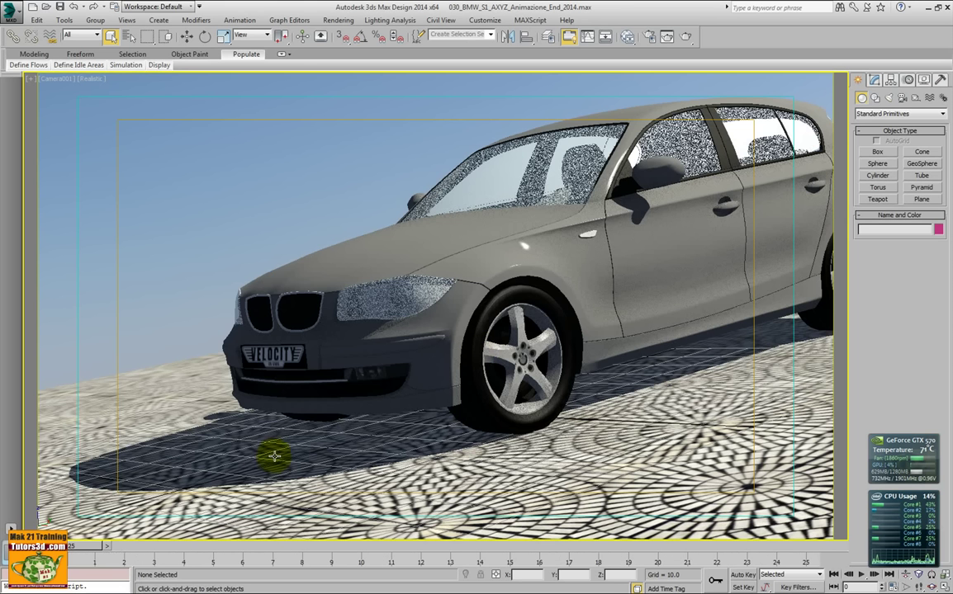
{"action": "mouse_move", "coordinate": [128, 545]}
{"action": "left_mouse_down"}
{"action": "mouse_move", "coordinate": [791, 542]}
{"action": "mouse_move", "coordinate": [499, 542]}
{"action": "mouse_move", "coordinate": [519, 537]}
{"action": "mouse_move", "coordinate": [488, 510]}
{"action": "left_mouse_up"}
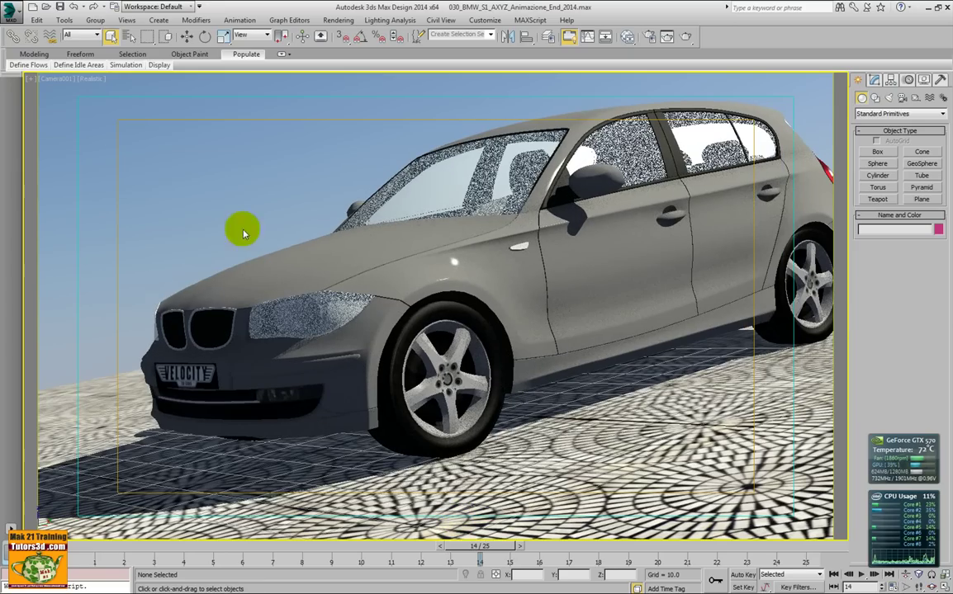
{"action": "left_click", "coordinate": [13, 10]}
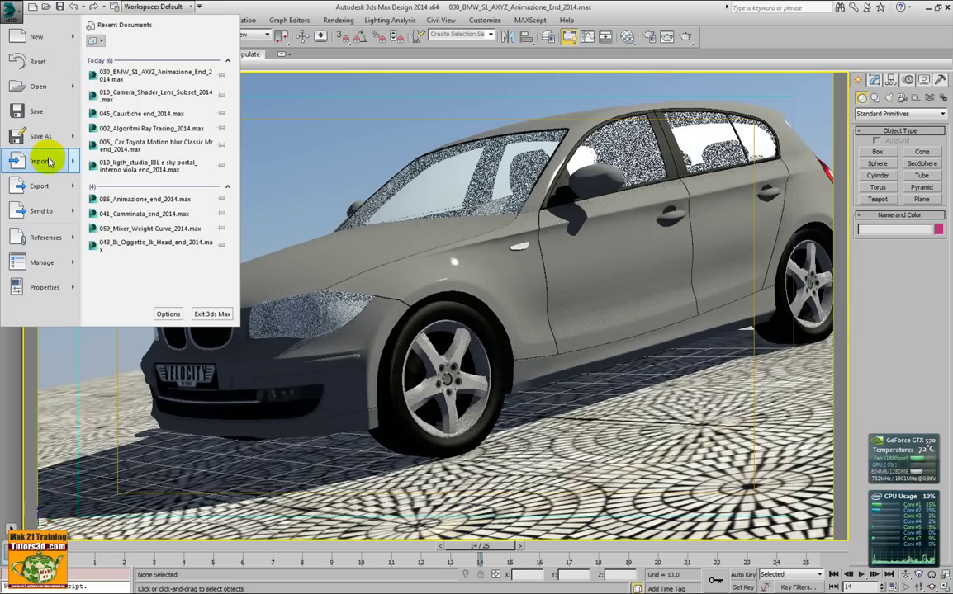
{"action": "mouse_move", "coordinate": [38, 87]}
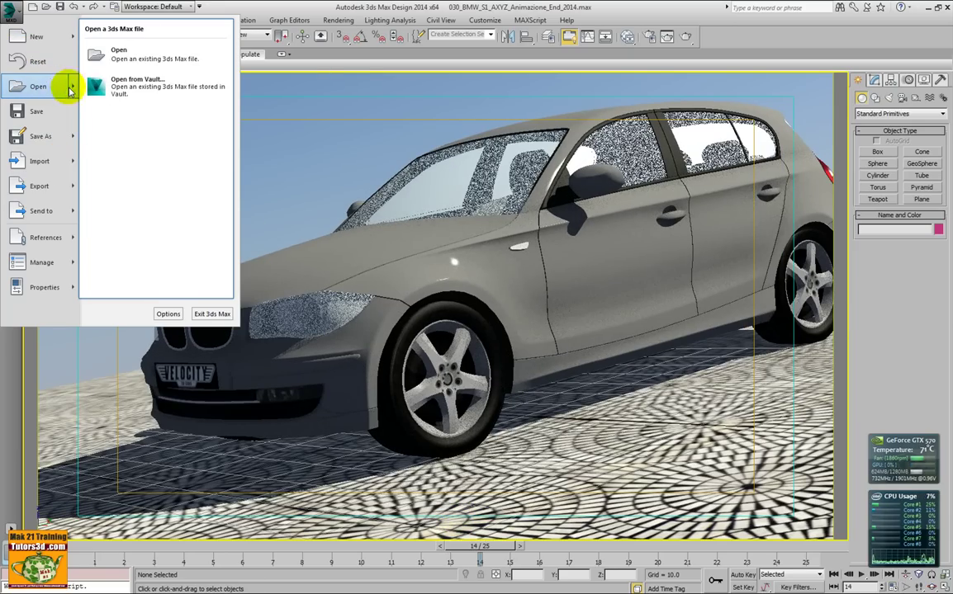
{"action": "left_click", "coordinate": [153, 53]}
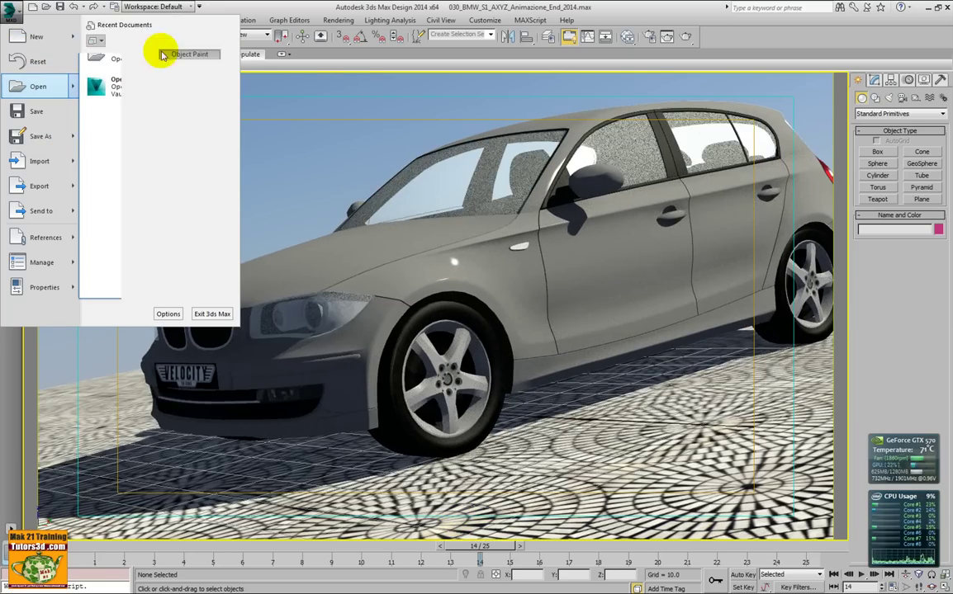
{"action": "left_click", "coordinate": [145, 215]}
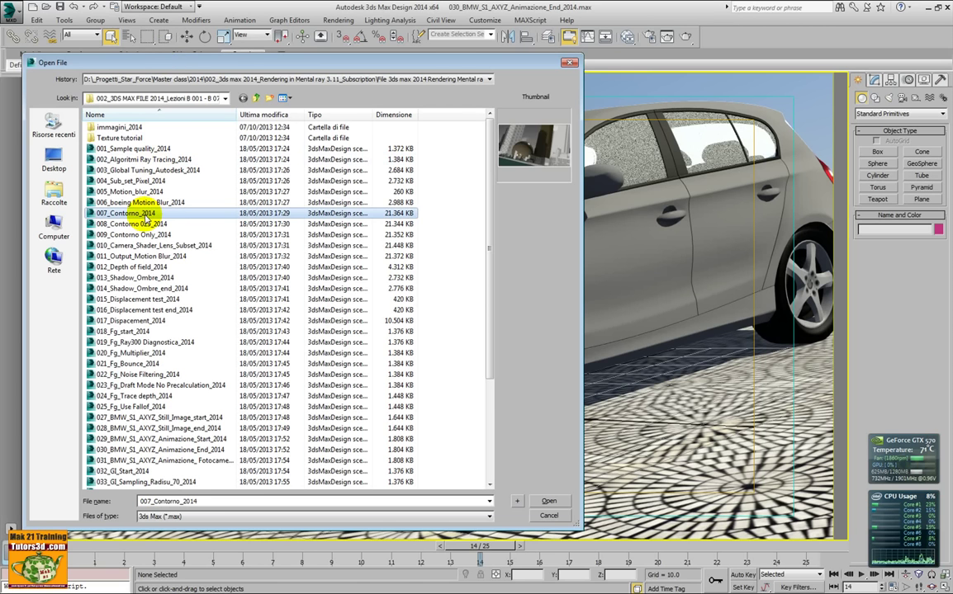
{"action": "key", "text": "Up"}
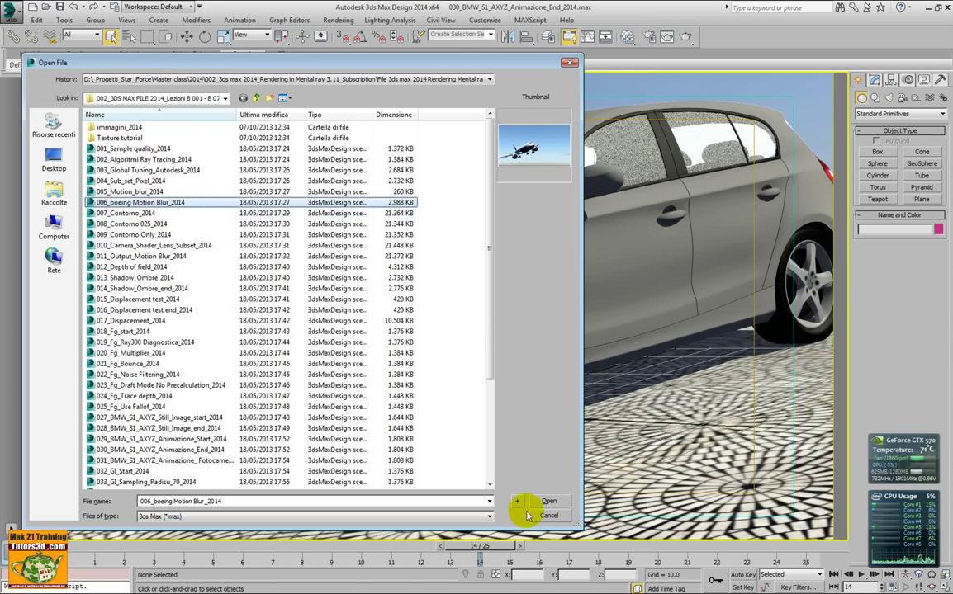
{"action": "left_click", "coordinate": [545, 502]}
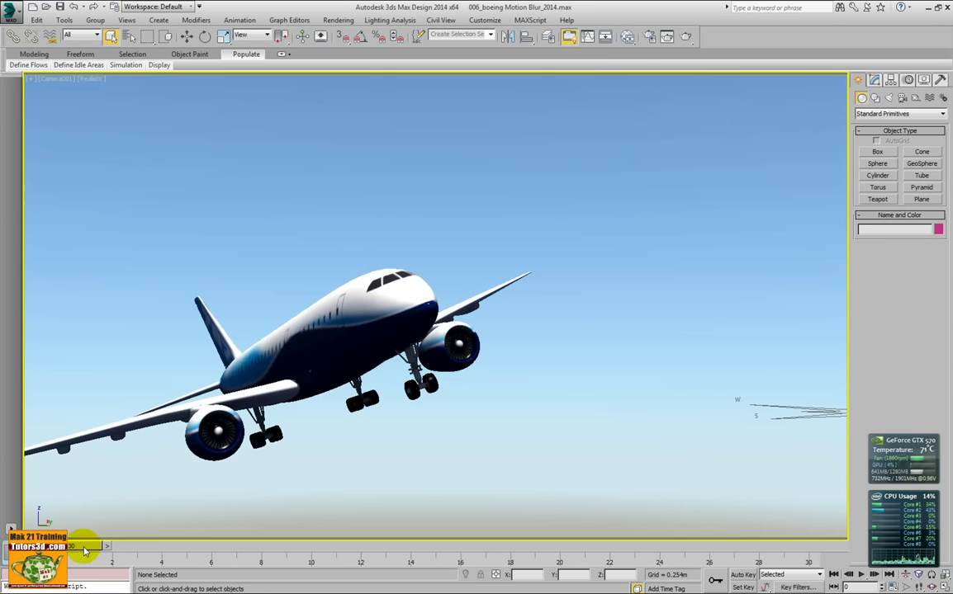
{"action": "mouse_move", "coordinate": [91, 547]}
{"action": "left_mouse_down"}
{"action": "mouse_move", "coordinate": [504, 527]}
{"action": "mouse_move", "coordinate": [321, 528]}
{"action": "mouse_move", "coordinate": [332, 506]}
{"action": "mouse_move", "coordinate": [366, 485]}
{"action": "left_mouse_up"}
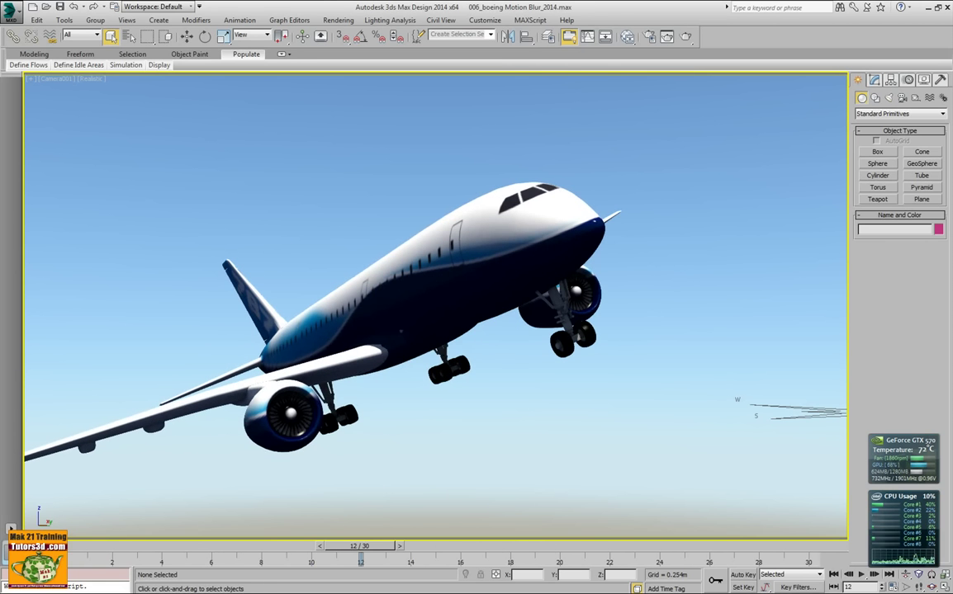
{"action": "key", "text": "alt+Tab"}
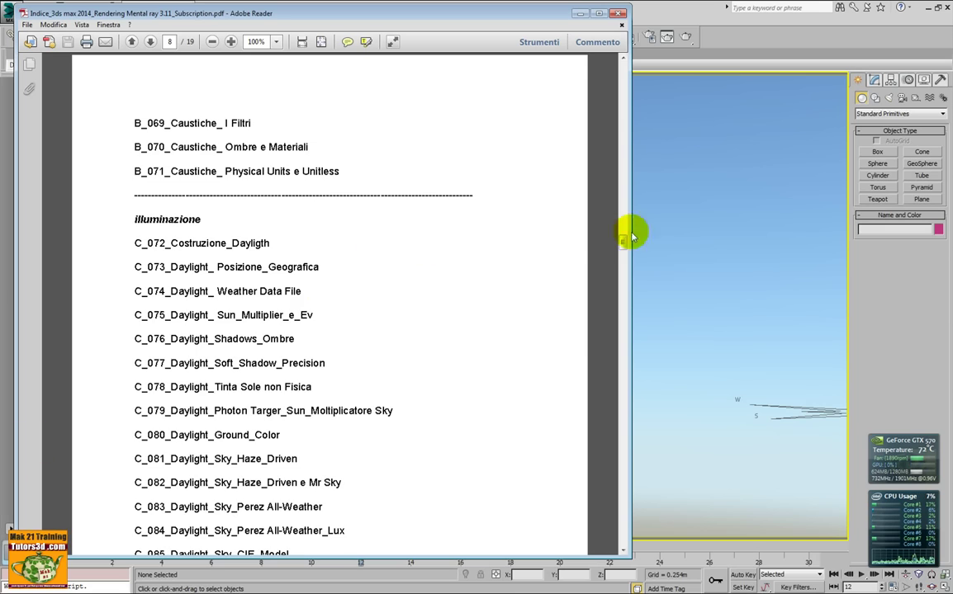
Scroll the course index PDF back to page 2's lighting and materials overview, then return to 3ds Max.
{"action": "left_click_drag", "start_coordinate": [625, 239], "coordinate": [602, 102]}
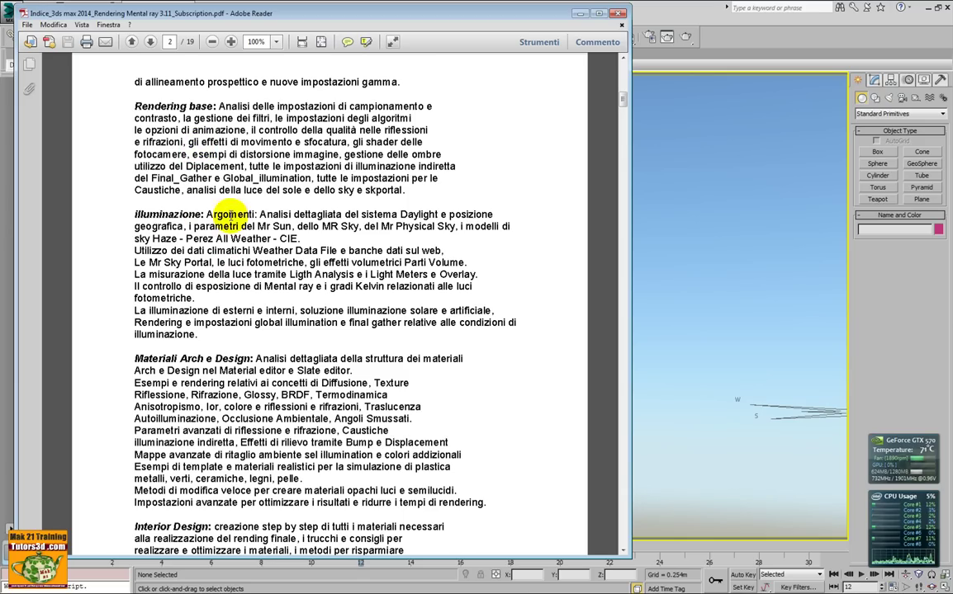
{"action": "left_click", "coordinate": [676, 12]}
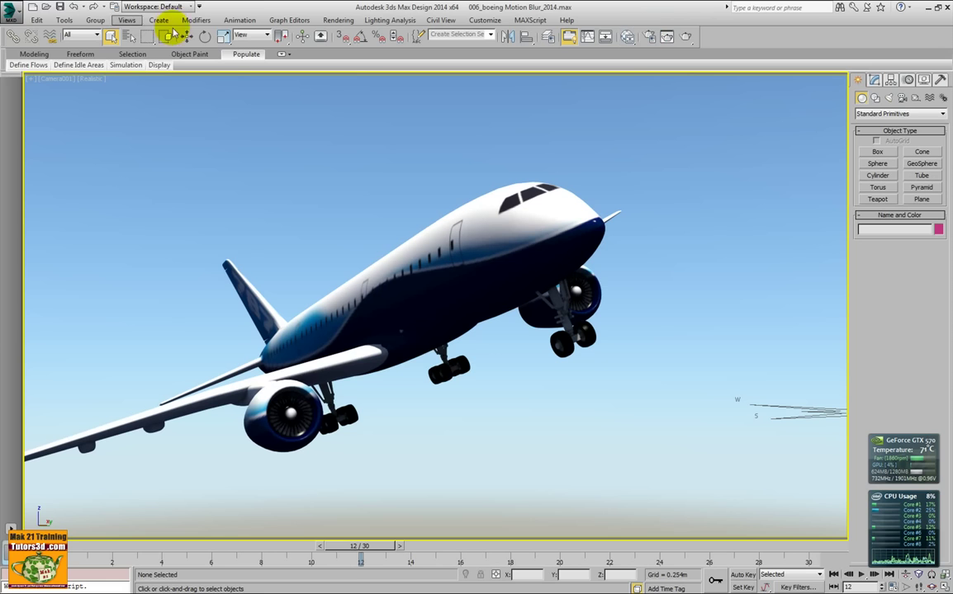
Open 005_Exterior Dayligth Ground color_2014 from the Lezioni C folder, adopting the file's unit scale.
{"action": "left_click", "coordinate": [11, 15]}
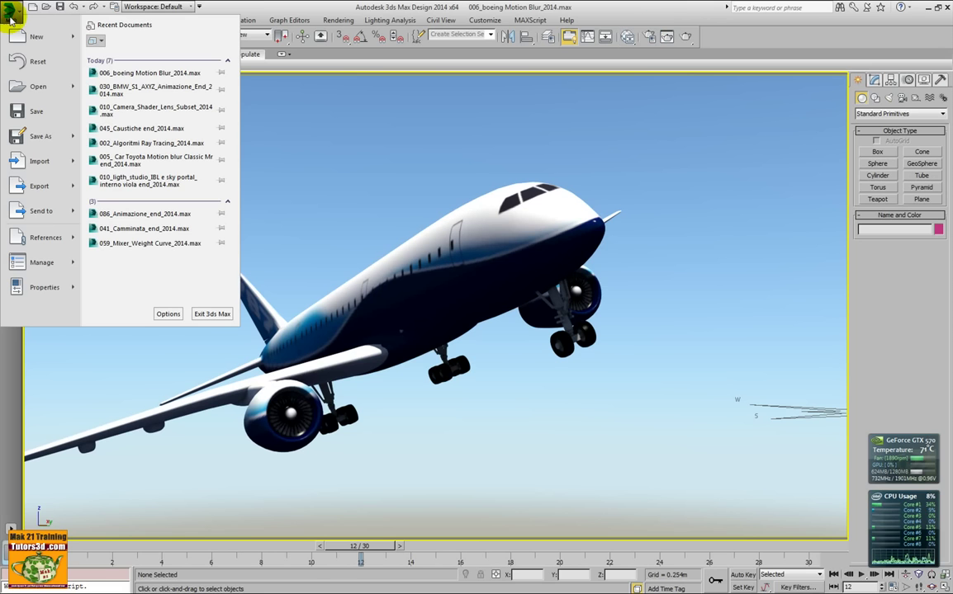
{"action": "left_click", "coordinate": [18, 86]}
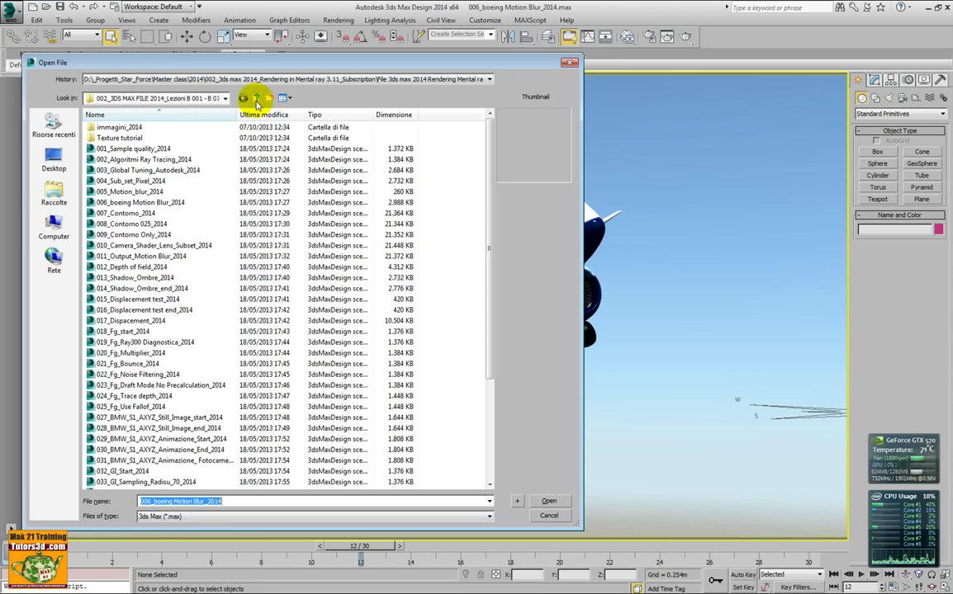
{"action": "left_click", "coordinate": [255, 98]}
{"action": "double_click", "coordinate": [202, 148]}
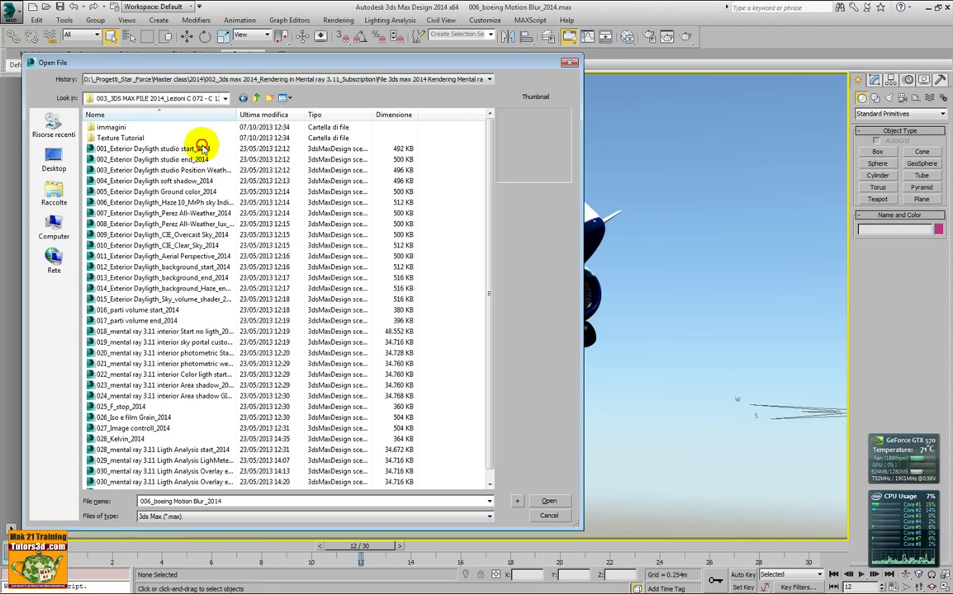
{"action": "left_click", "coordinate": [159, 150]}
{"action": "key", "text": "Down"}
{"action": "key", "text": "Down"}
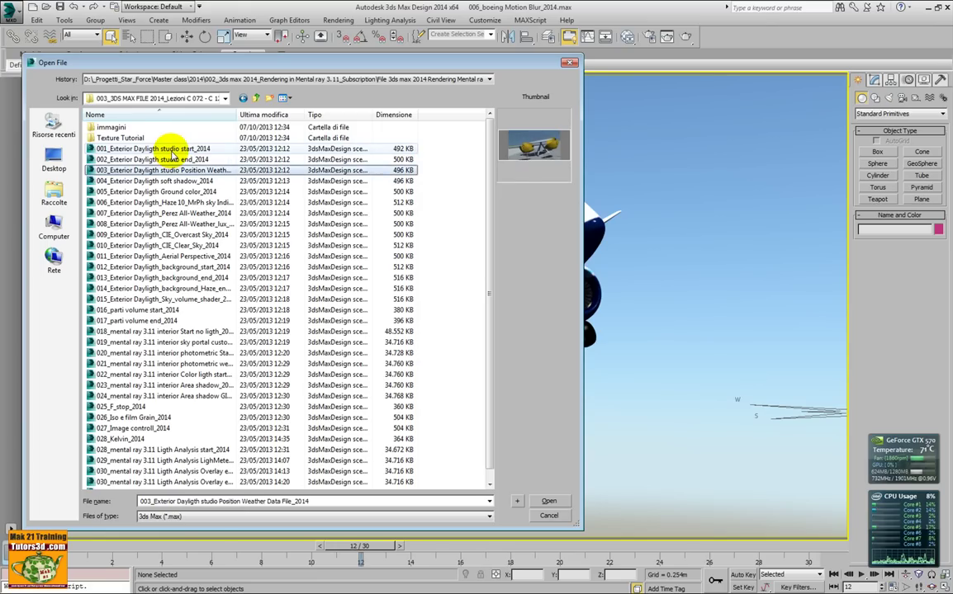
{"action": "key", "text": "Down"}
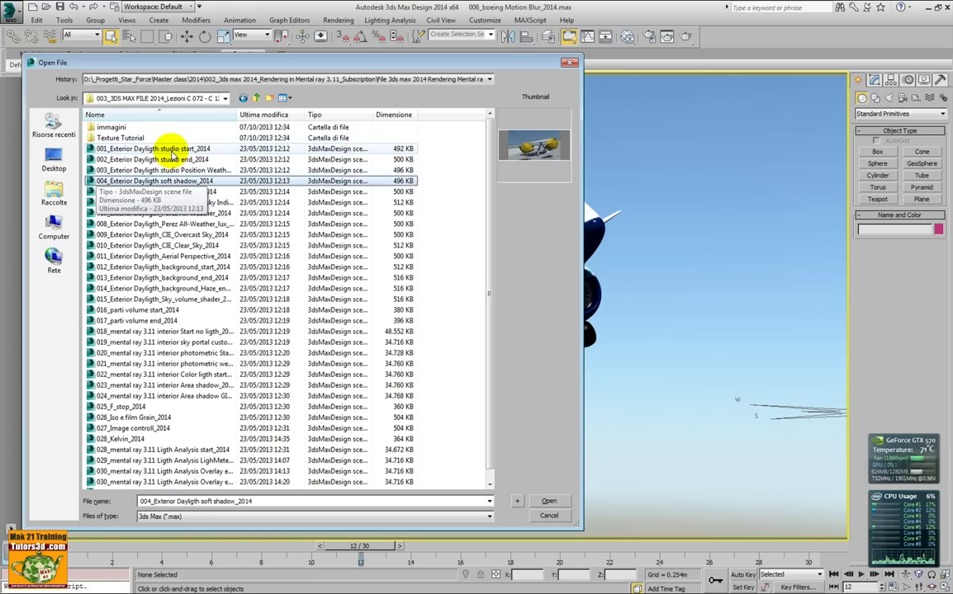
{"action": "key", "text": "Down"}
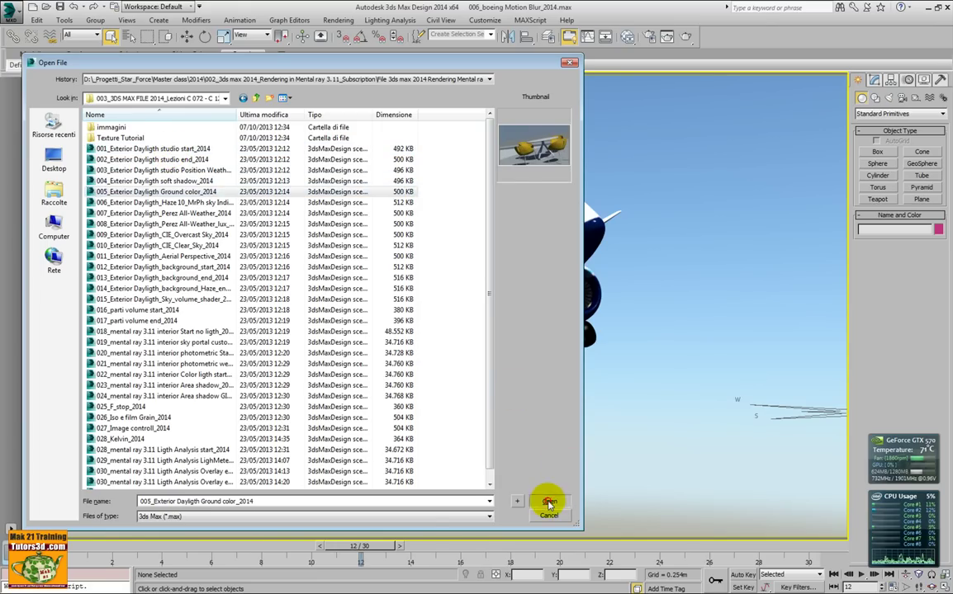
{"action": "left_click", "coordinate": [548, 501]}
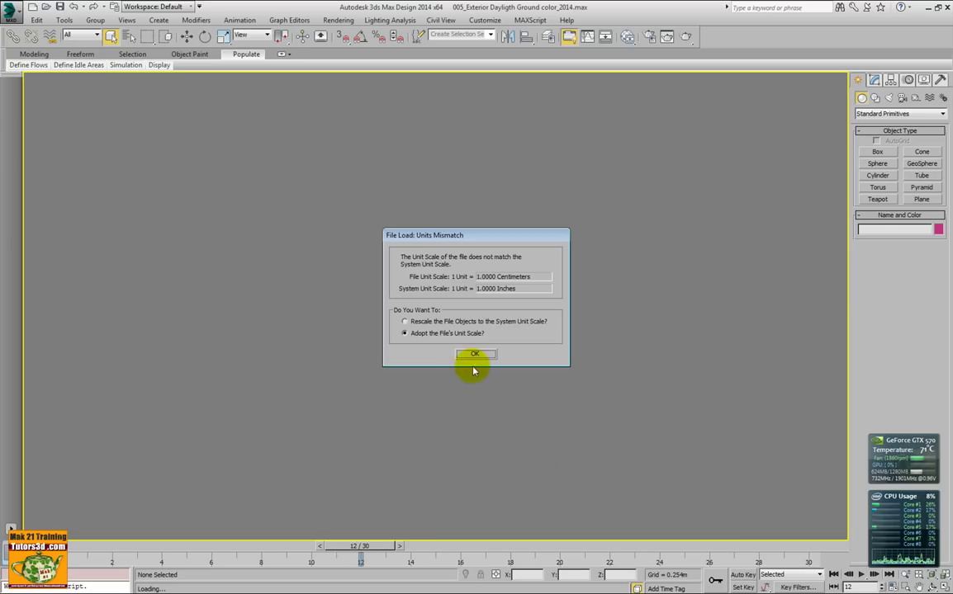
{"action": "left_click", "coordinate": [474, 355]}
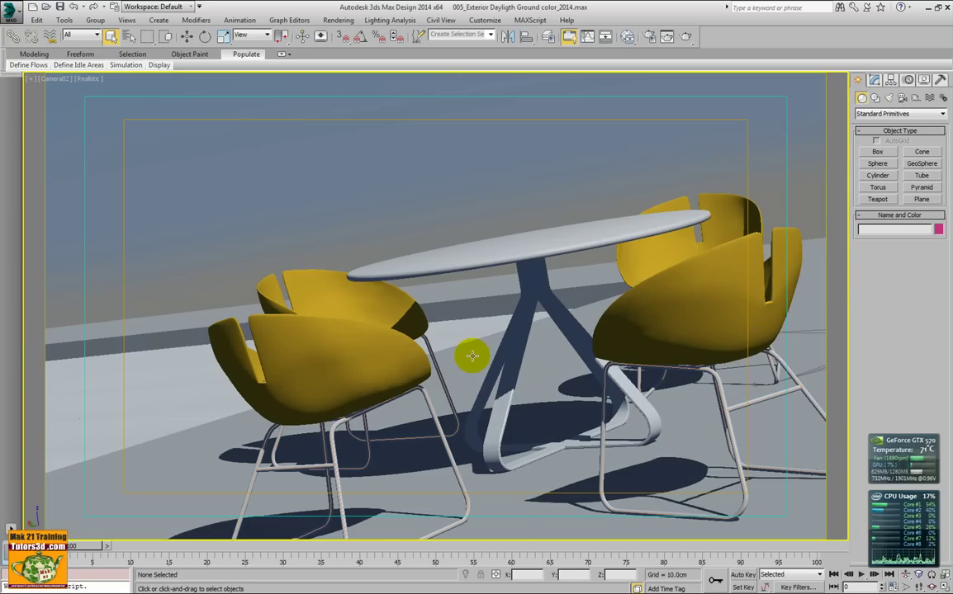
Select the daylight's Sky02 light through the Light Lister and widen the command panel to two columns.
{"action": "left_click", "coordinate": [391, 245]}
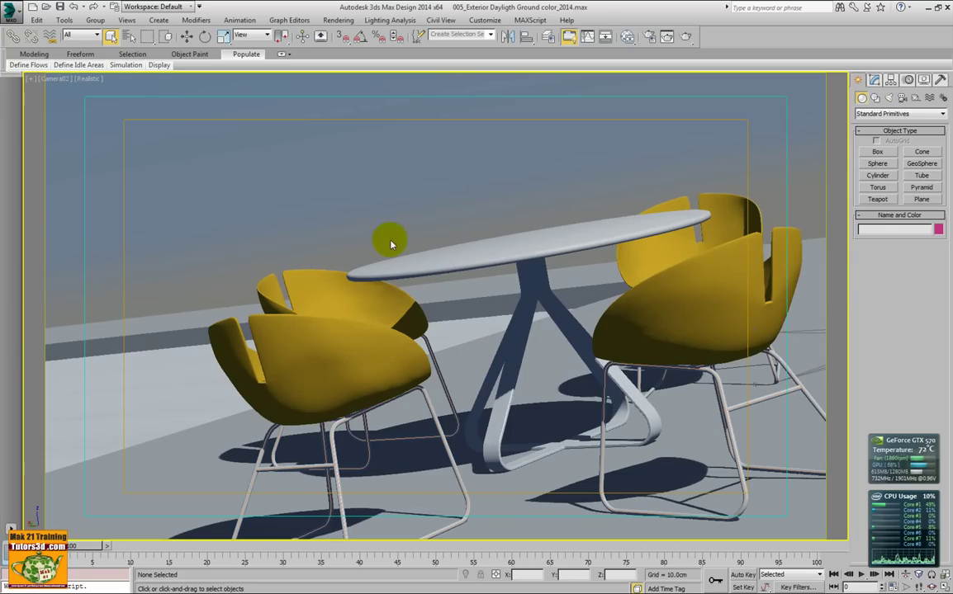
{"action": "left_click", "coordinate": [64, 20]}
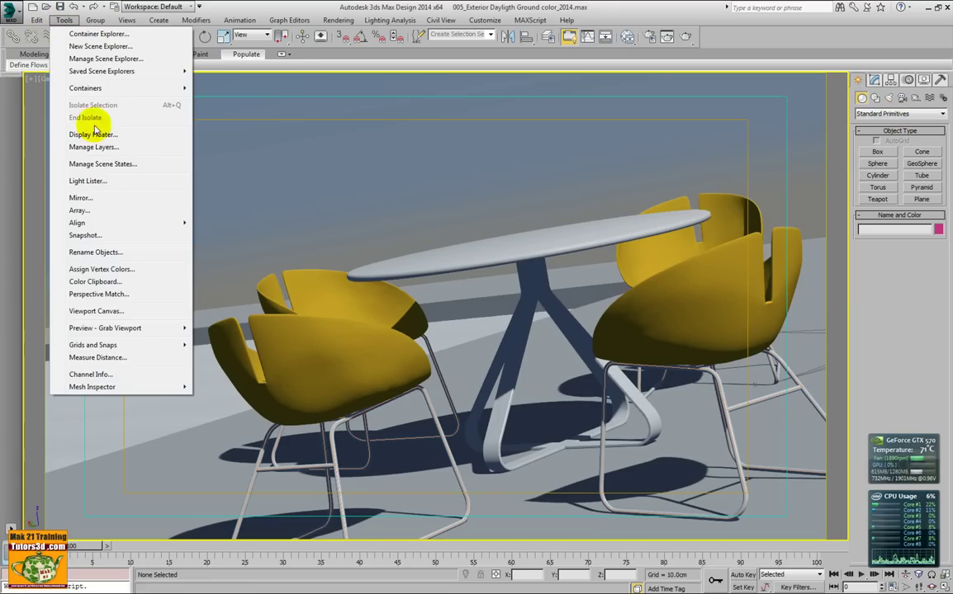
{"action": "left_click", "coordinate": [98, 180]}
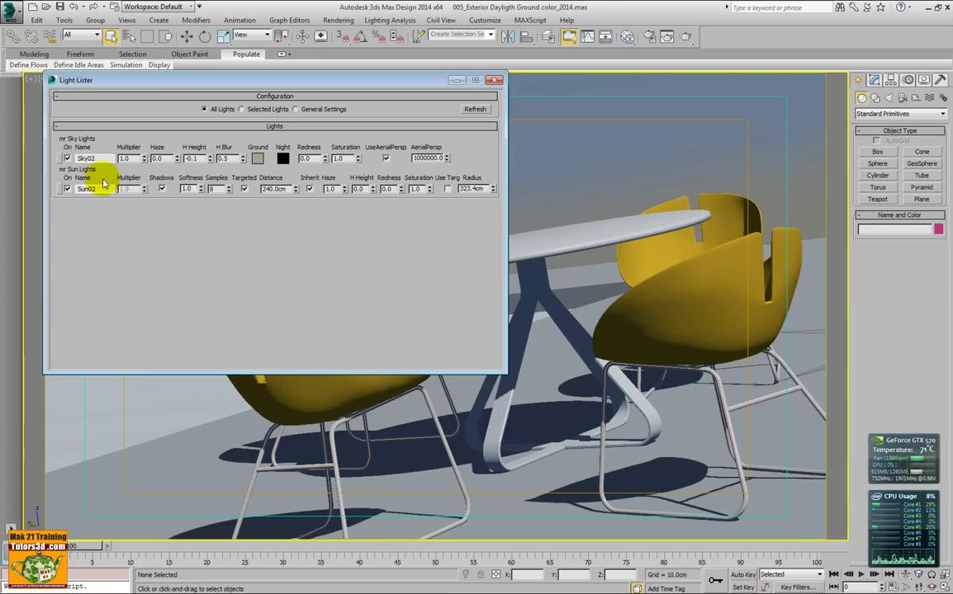
{"action": "left_click", "coordinate": [86, 157]}
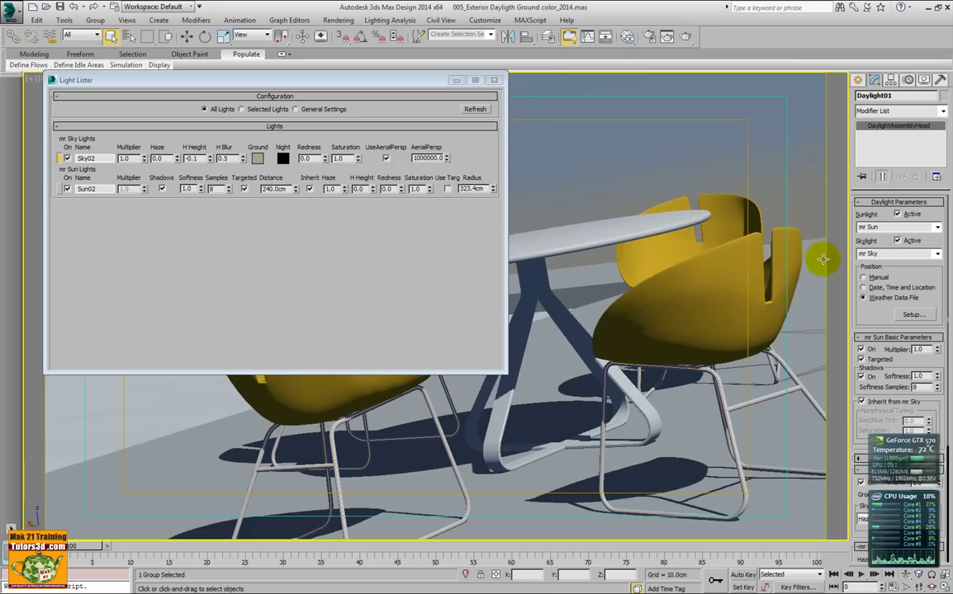
{"action": "left_click_drag", "start_coordinate": [855, 264], "coordinate": [814, 259]}
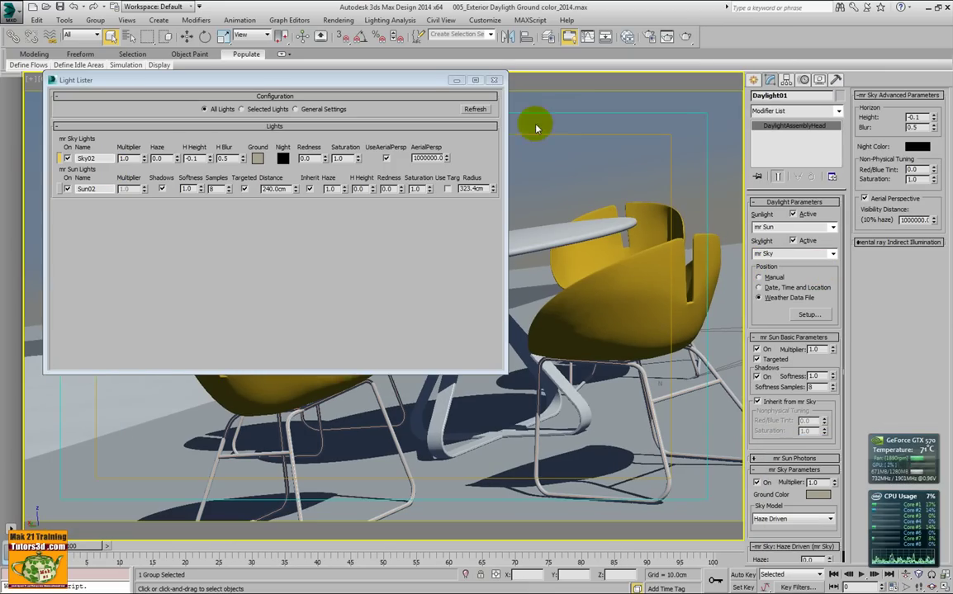
{"action": "left_click", "coordinate": [493, 81]}
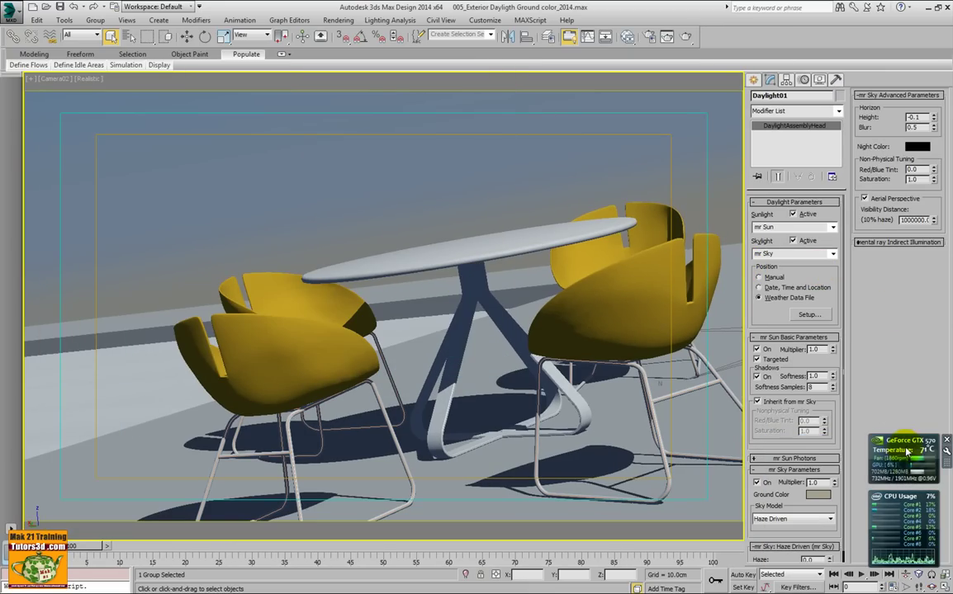
{"action": "left_click_drag", "start_coordinate": [905, 451], "coordinate": [82, 140]}
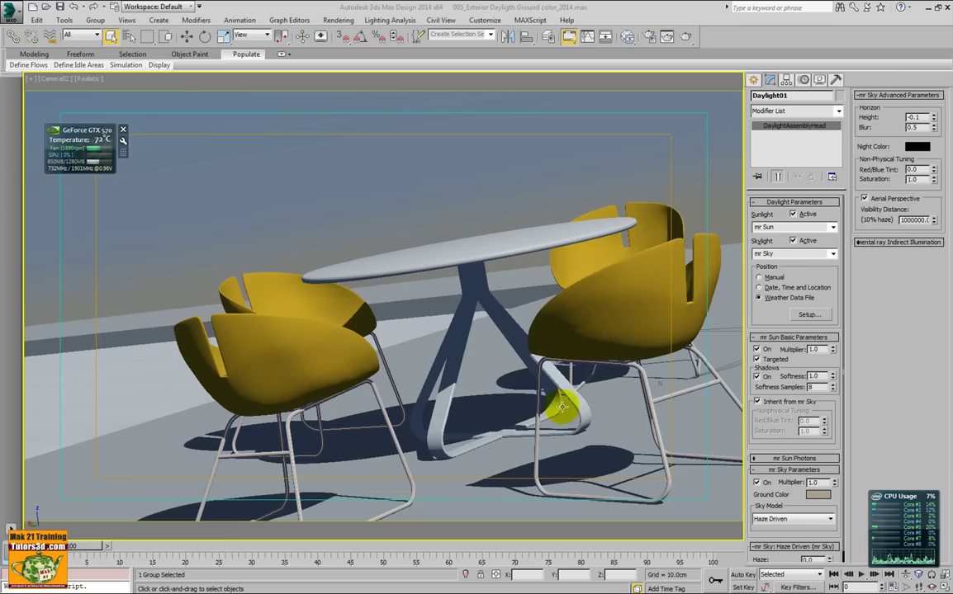
{"action": "left_click_drag", "start_coordinate": [885, 533], "coordinate": [67, 222]}
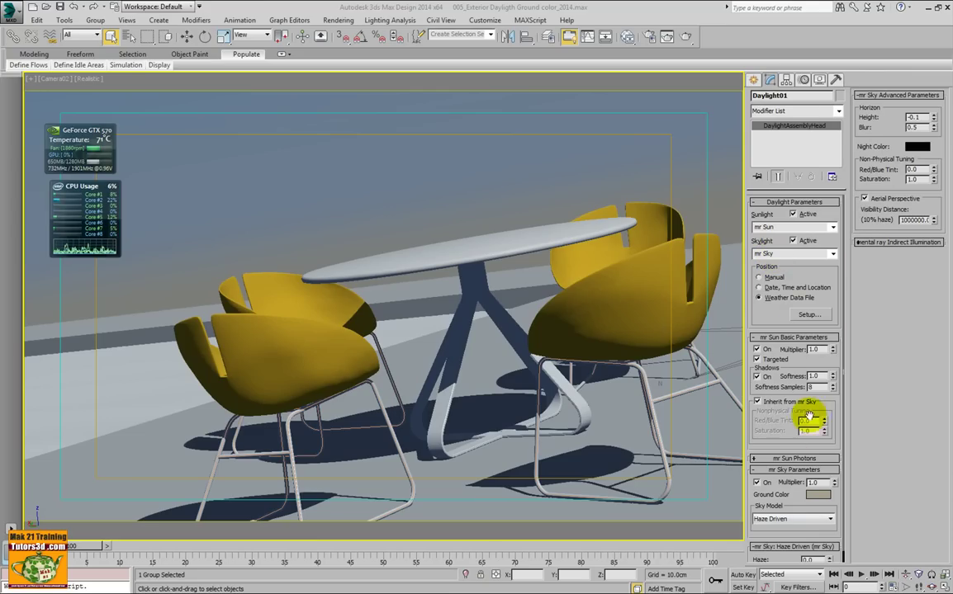
Expand mr Sun Photons and keep the sky model set to Haze Driven.
{"action": "left_click", "coordinate": [792, 458]}
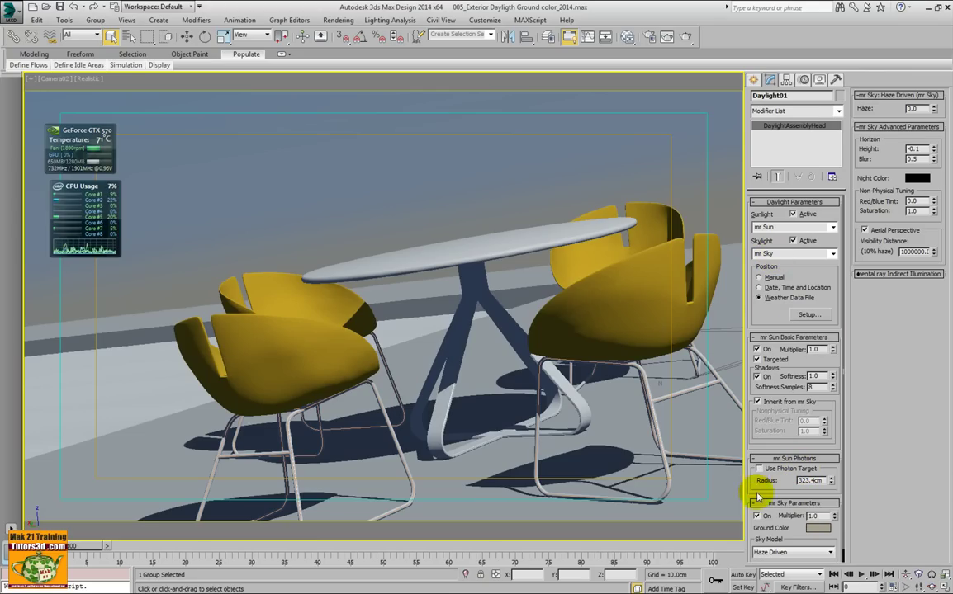
{"action": "scroll", "coordinate": [759, 479], "scroll_direction": "down", "scroll_amount": 1}
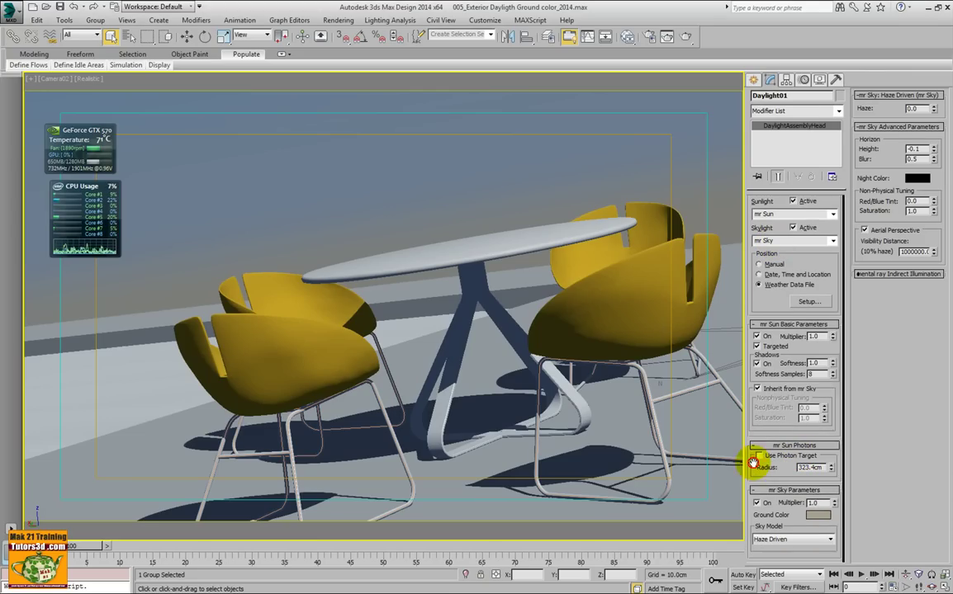
{"action": "left_click", "coordinate": [830, 540]}
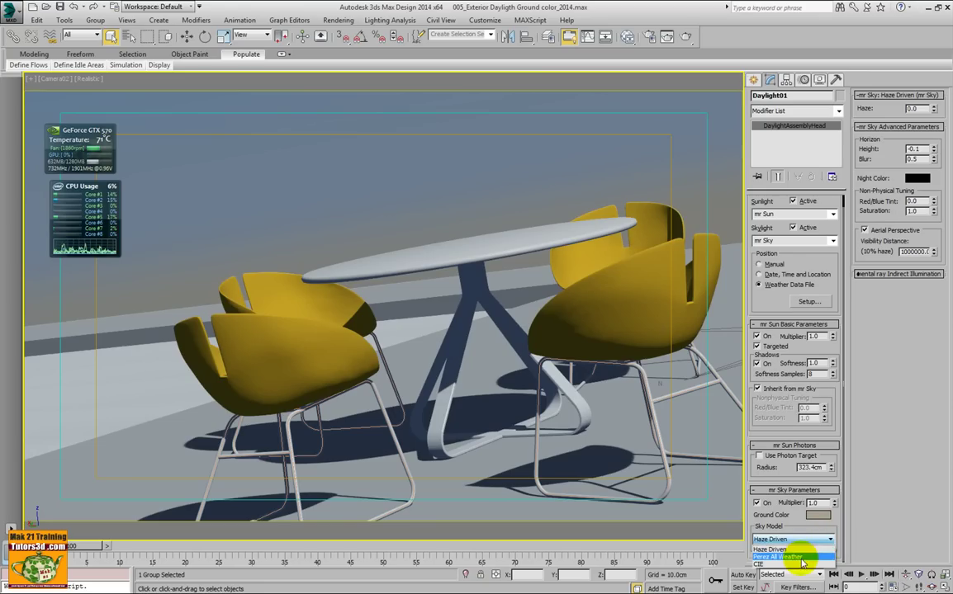
{"action": "left_click", "coordinate": [887, 418]}
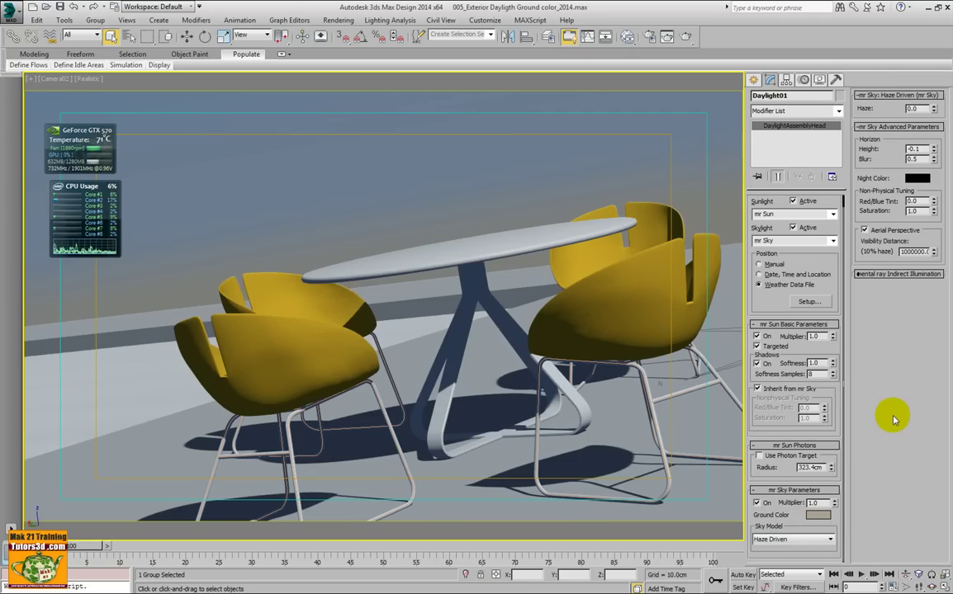
{"action": "left_click", "coordinate": [348, 25]}
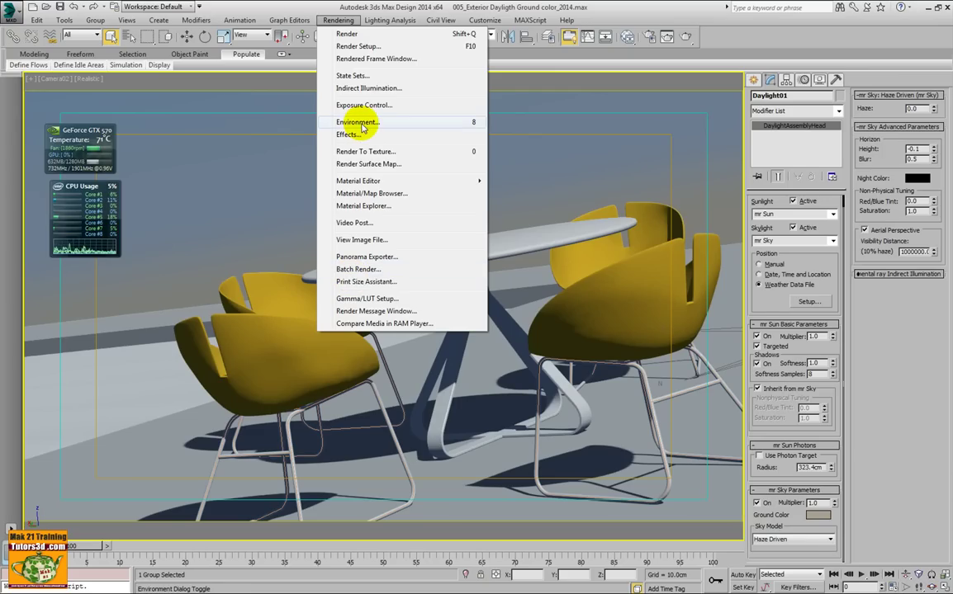
Review Environment exposure (mr Photographic, EV 14.8, mr Physical Sky background) with a preview render, then close it.
{"action": "left_click", "coordinate": [361, 126]}
{"action": "left_click_drag", "start_coordinate": [800, 43], "coordinate": [669, 62]}
{"action": "left_click", "coordinate": [662, 247]}
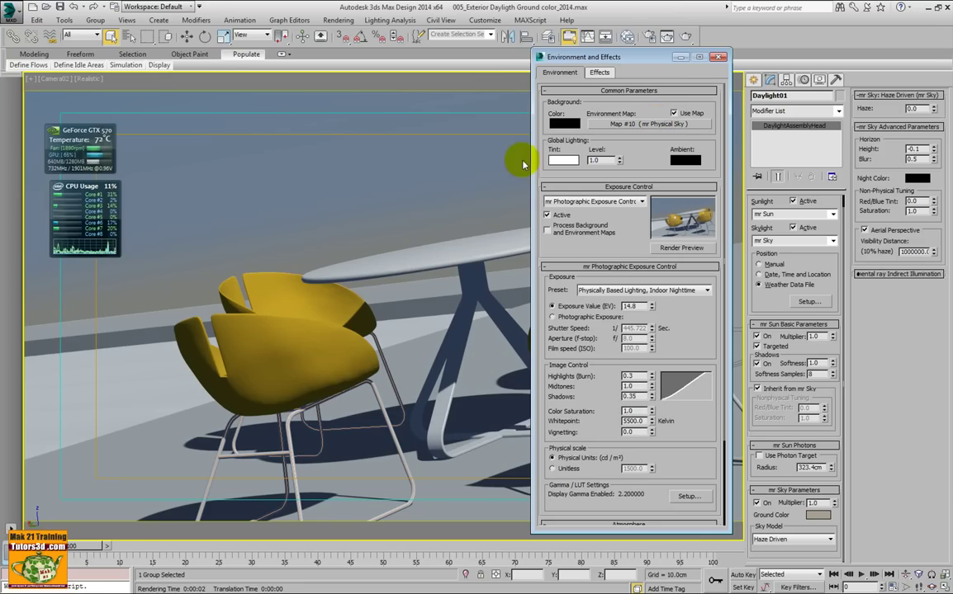
{"action": "left_click", "coordinate": [720, 58]}
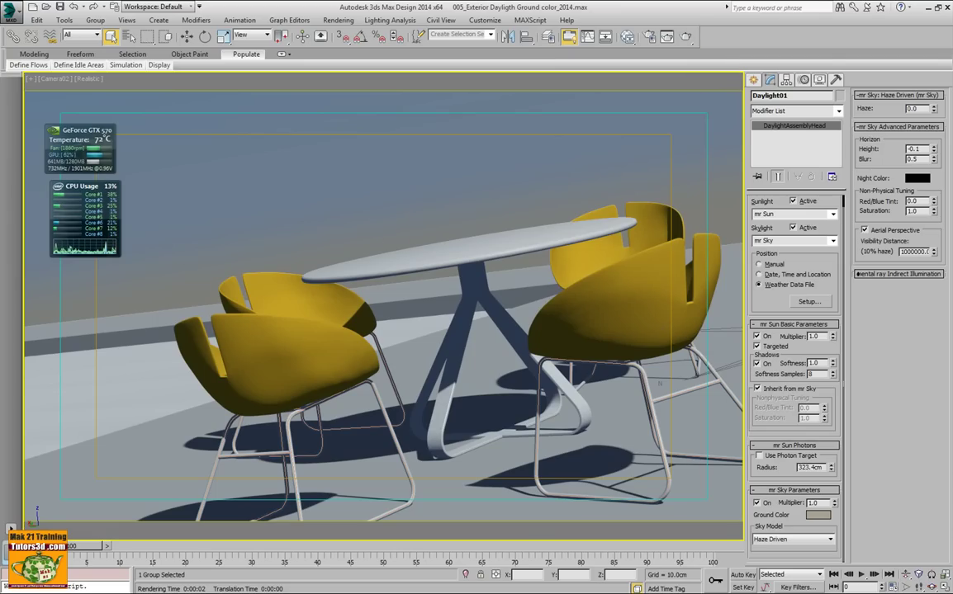
In the Open File browser, step from scene 018 down toward 020_mental ray 3.11 interior photometric Start_2014.
{"action": "left_click", "coordinate": [11, 11]}
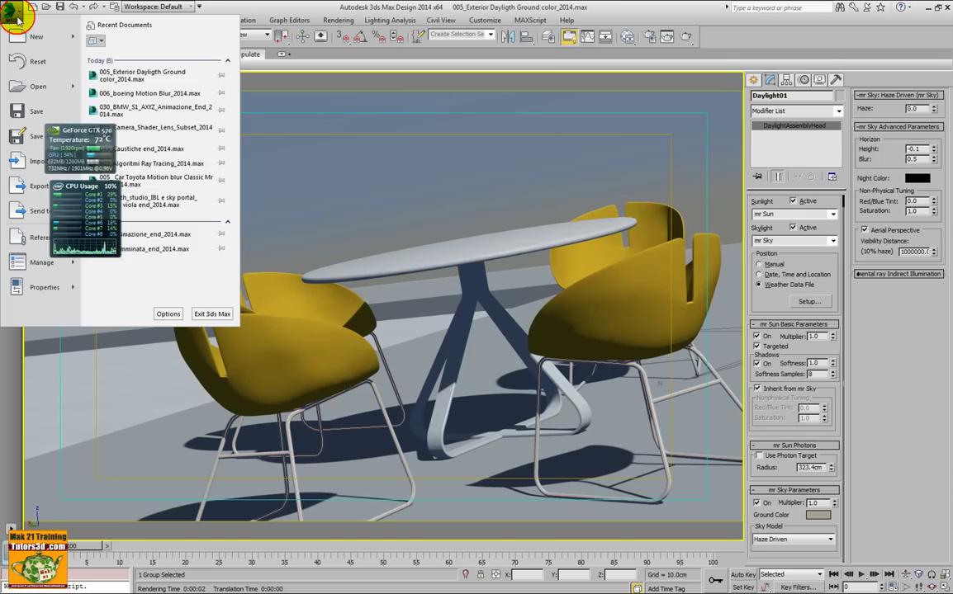
{"action": "left_click", "coordinate": [38, 86]}
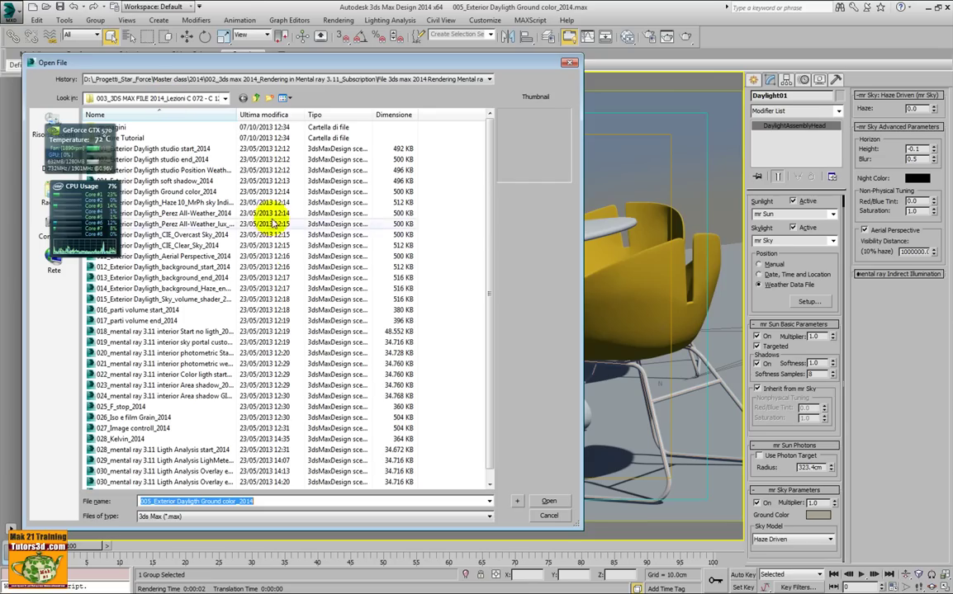
{"action": "left_click", "coordinate": [153, 334]}
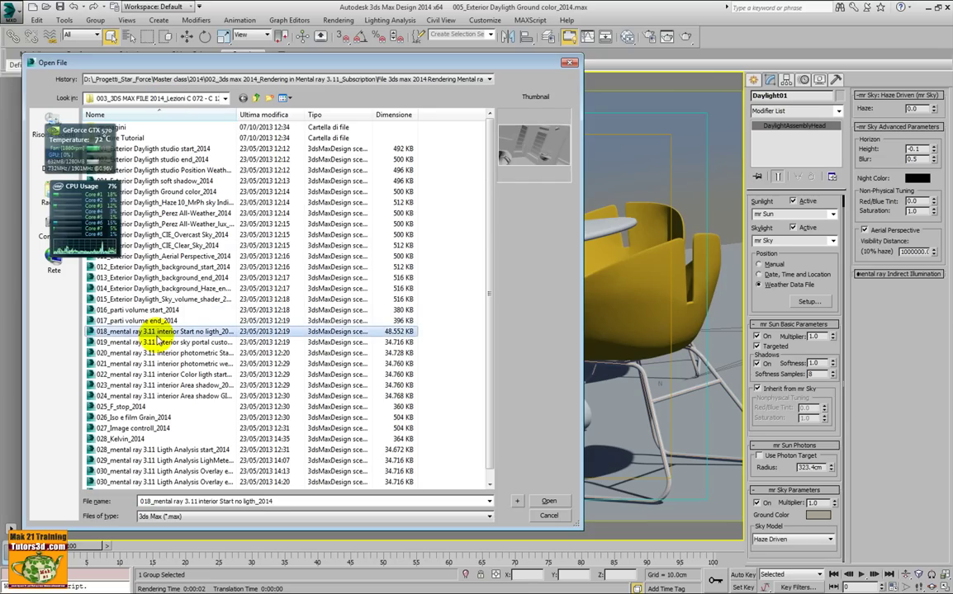
{"action": "key", "text": "Down"}
{"action": "key", "text": "Down"}
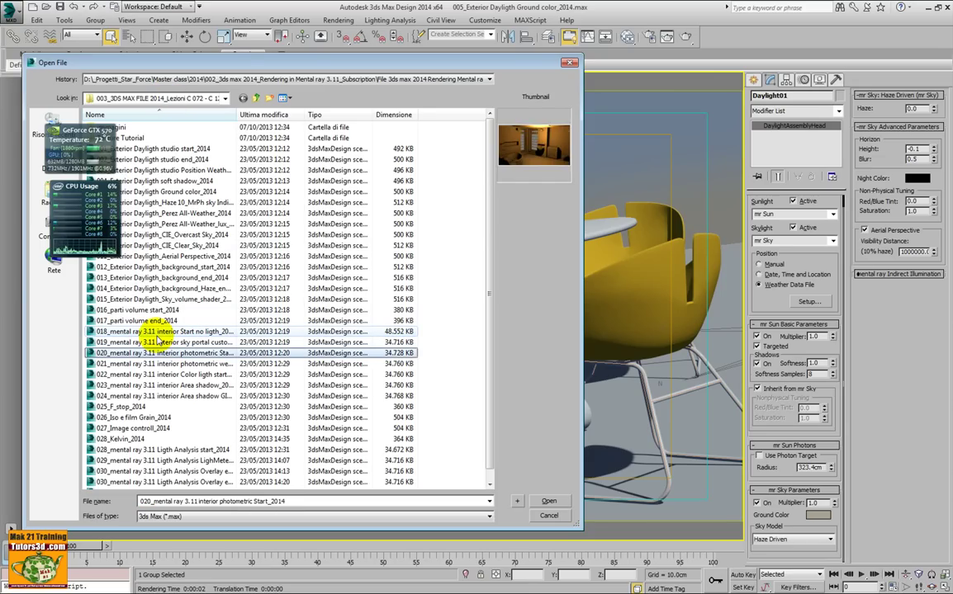
{"action": "key", "text": "Up"}
{"action": "key", "text": "Up"}
{"action": "key", "text": "Down"}
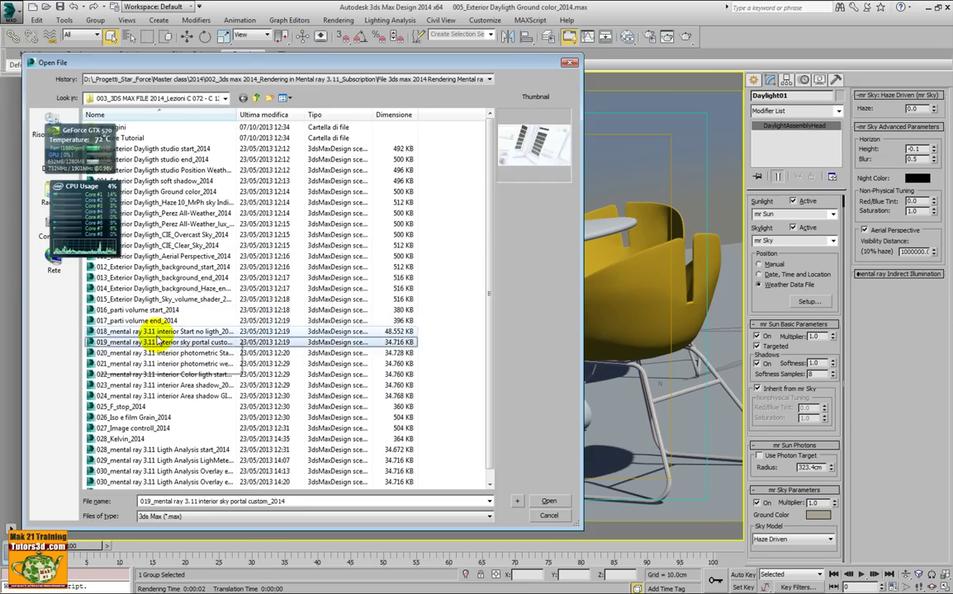
{"action": "key", "text": "Down"}
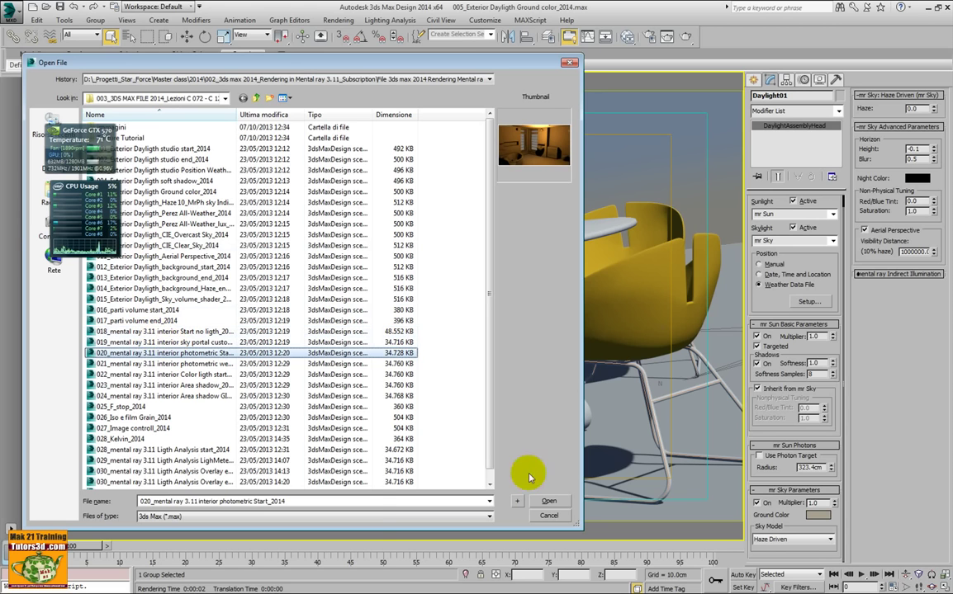
Open the 020 interior photometric bathroom scene at its inch unit scale and maximize the Perspective viewport.
{"action": "left_click", "coordinate": [548, 501]}
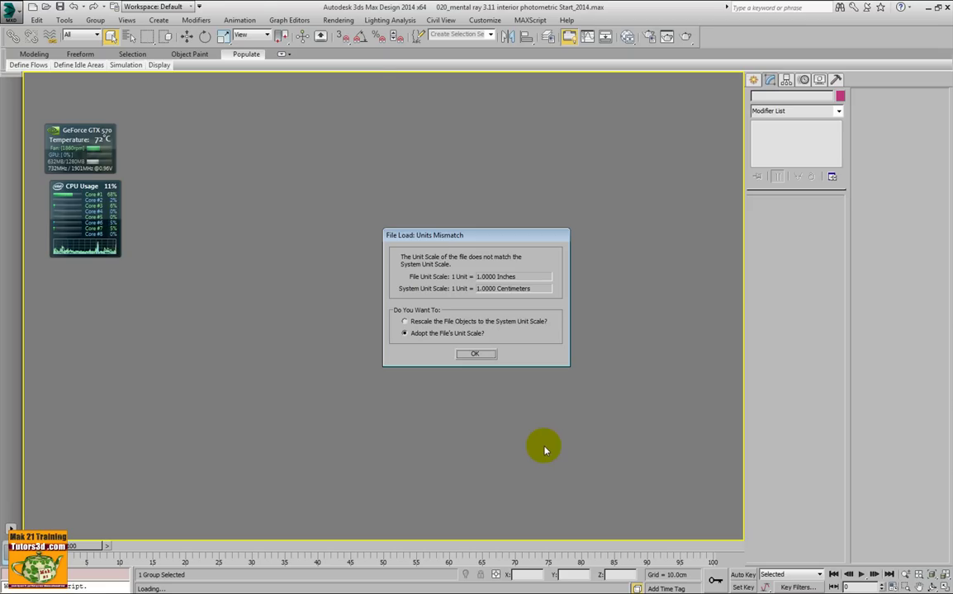
{"action": "left_click", "coordinate": [475, 354]}
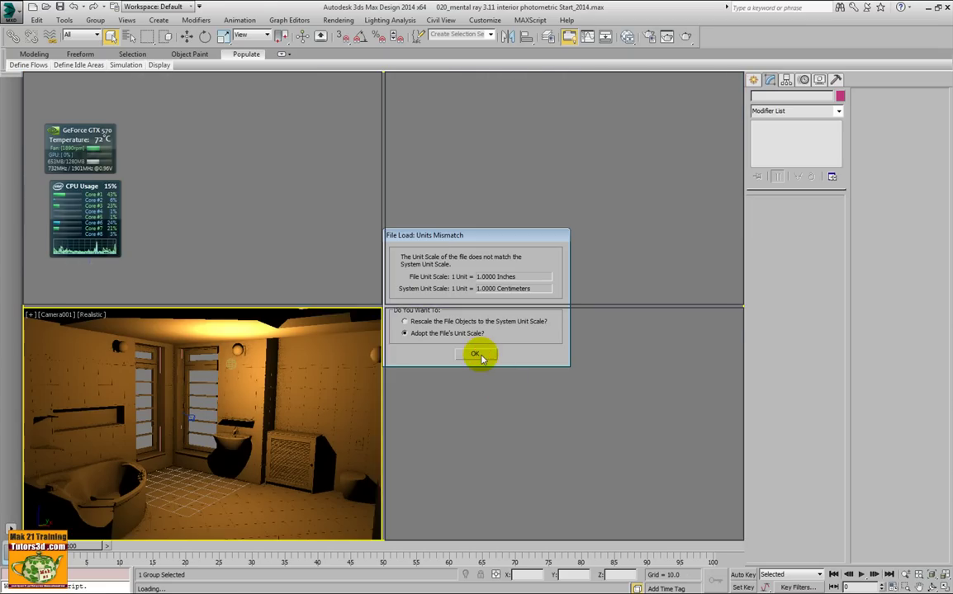
{"action": "left_click", "coordinate": [572, 376]}
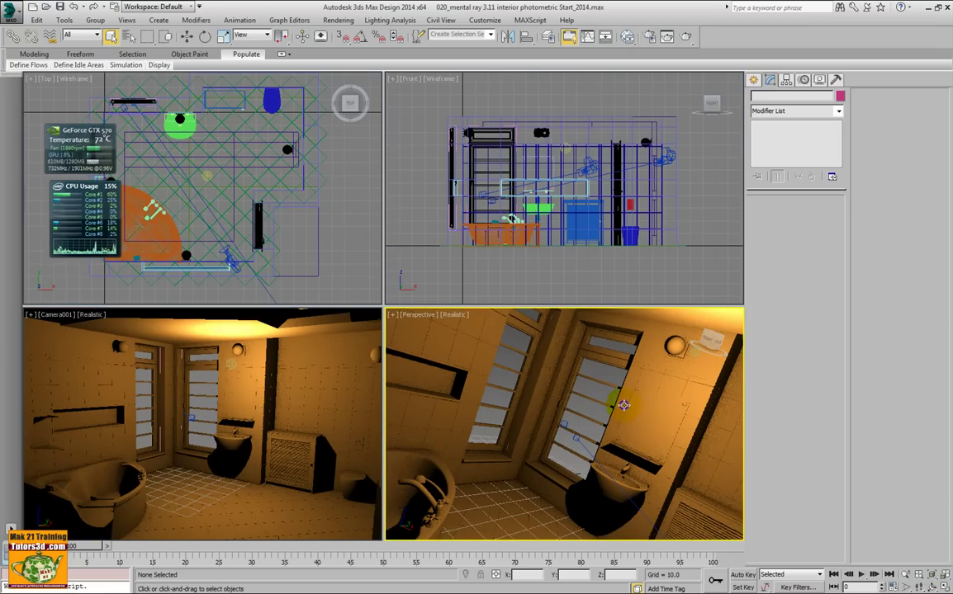
{"action": "left_click", "coordinate": [943, 584]}
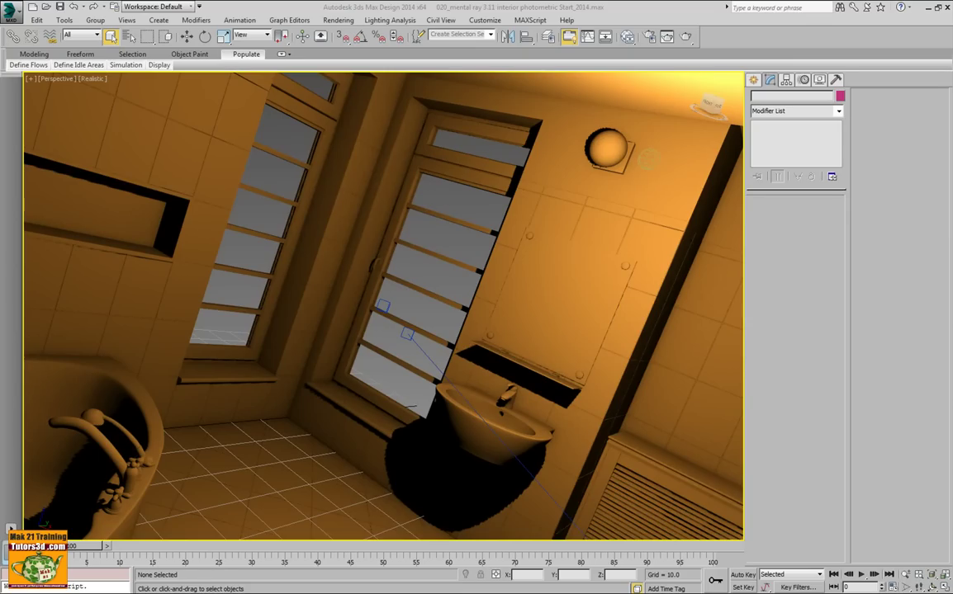
Open 006_Arch e design Metal Material_2014 from the 004 Lezioni D folder.
{"action": "left_click", "coordinate": [11, 12]}
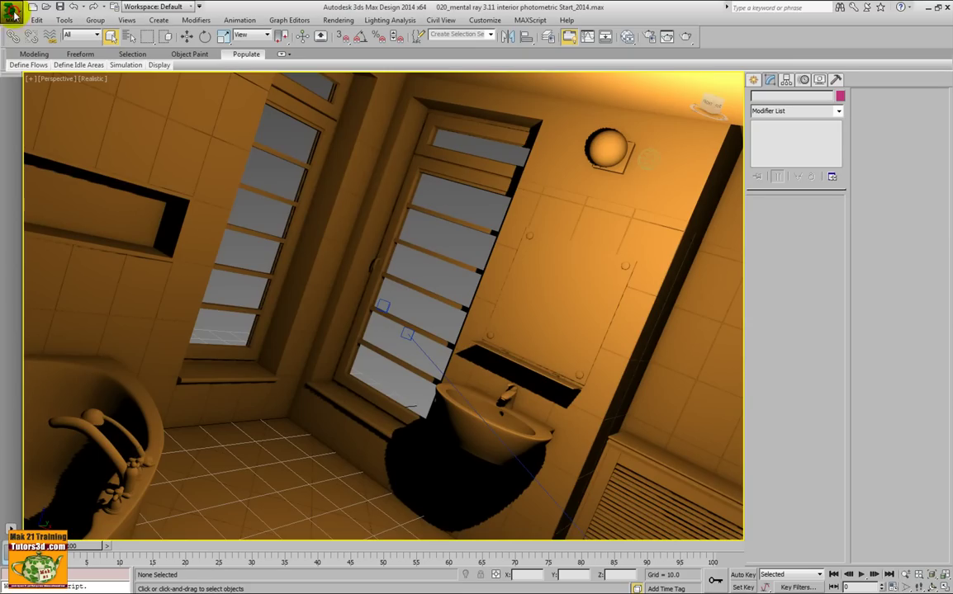
{"action": "left_click", "coordinate": [133, 59]}
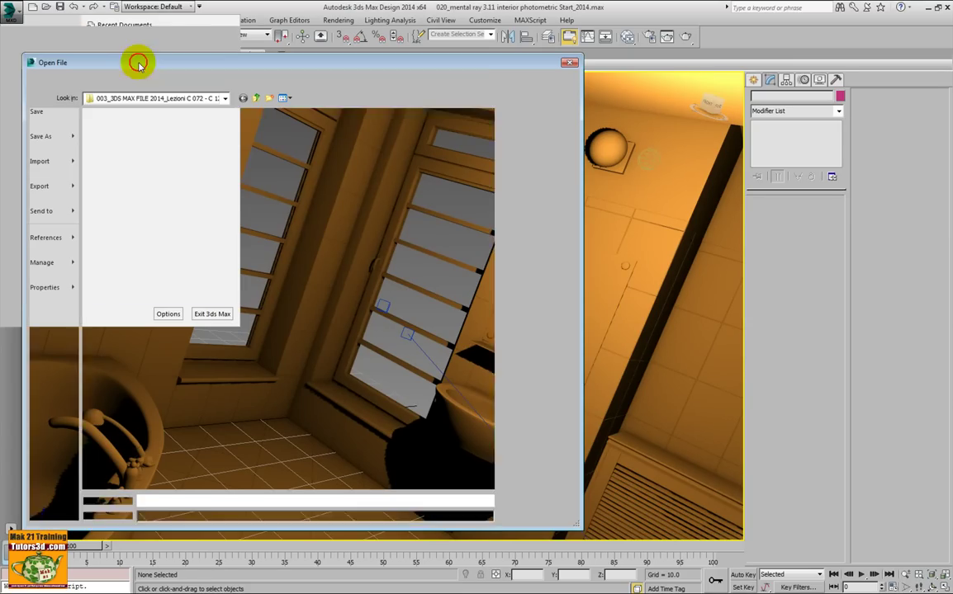
{"action": "left_click", "coordinate": [243, 97]}
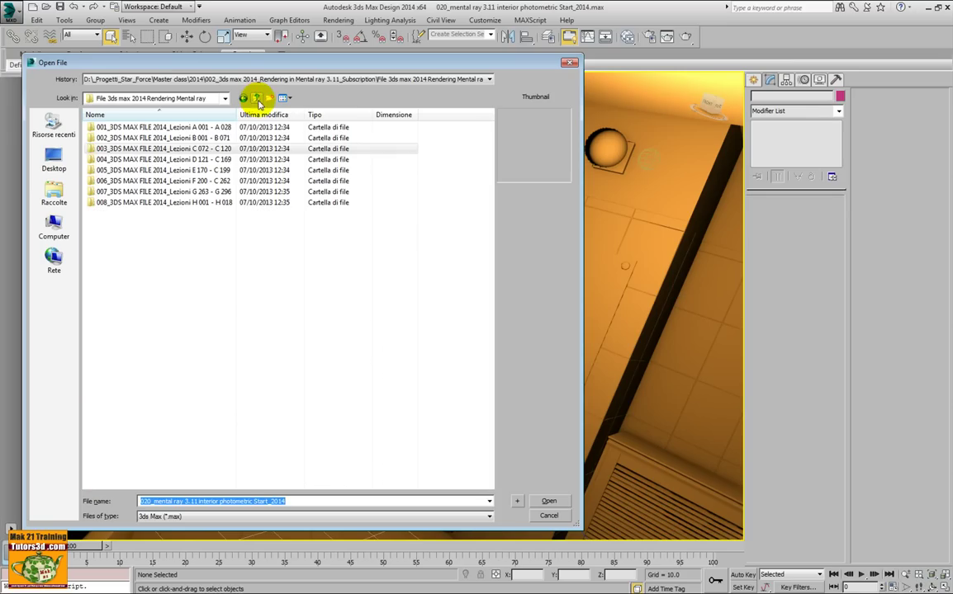
{"action": "left_click", "coordinate": [222, 162]}
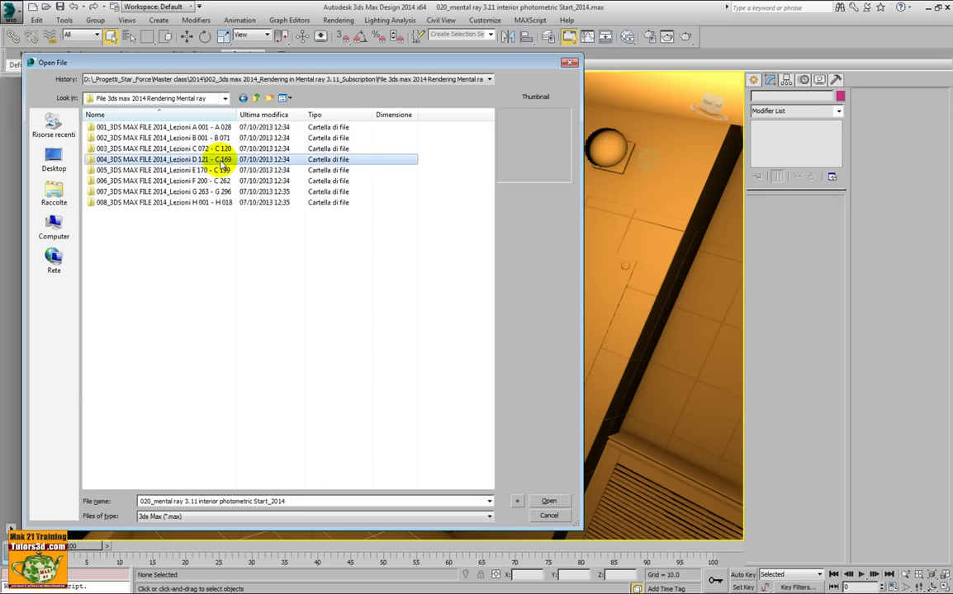
{"action": "double_click", "coordinate": [116, 163]}
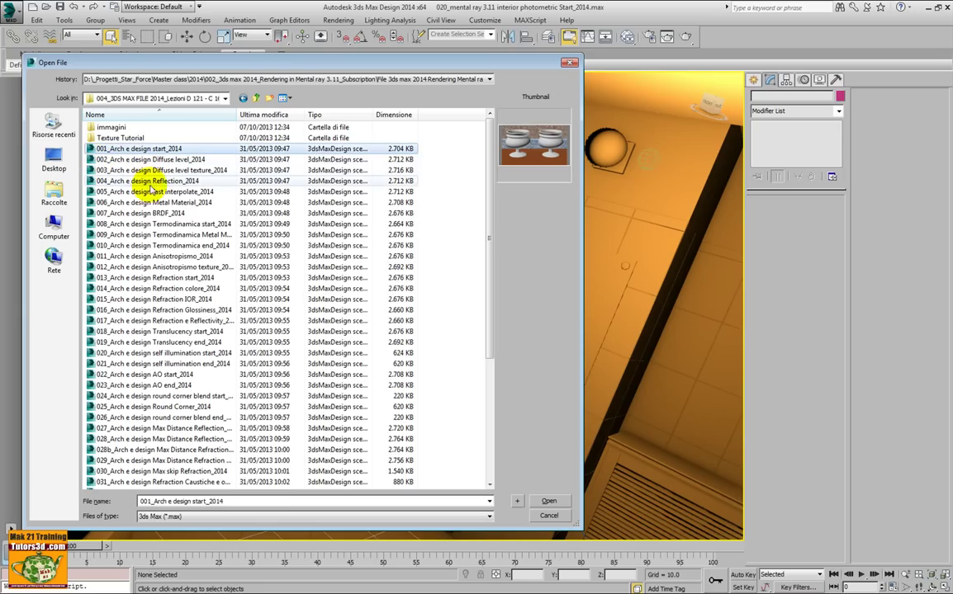
{"action": "key", "text": "Down"}
{"action": "key", "text": "Down"}
{"action": "key", "text": "Down"}
{"action": "key", "text": "Down"}
{"action": "key", "text": "Down"}
{"action": "key", "text": "Down"}
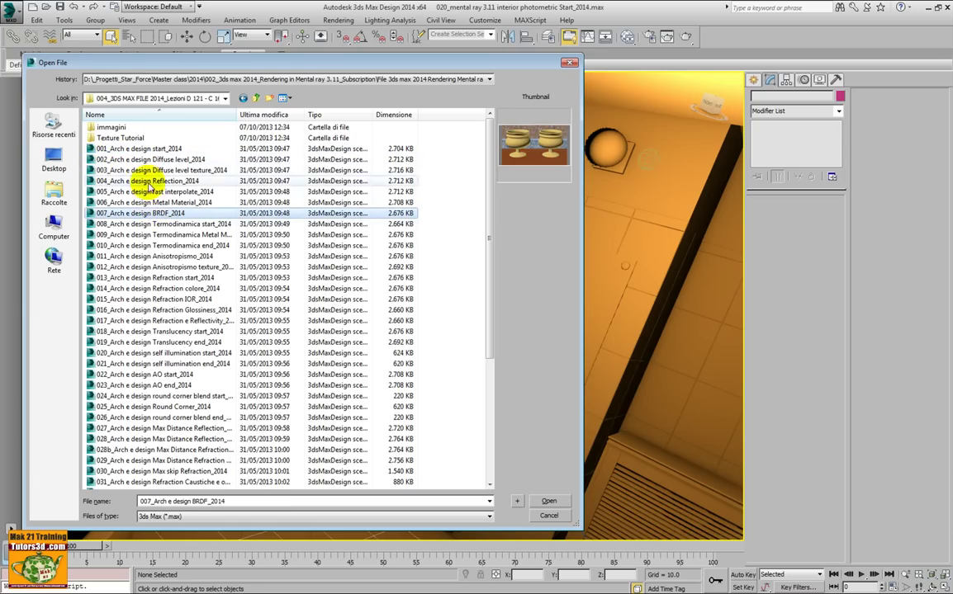
{"action": "left_click", "coordinate": [142, 149]}
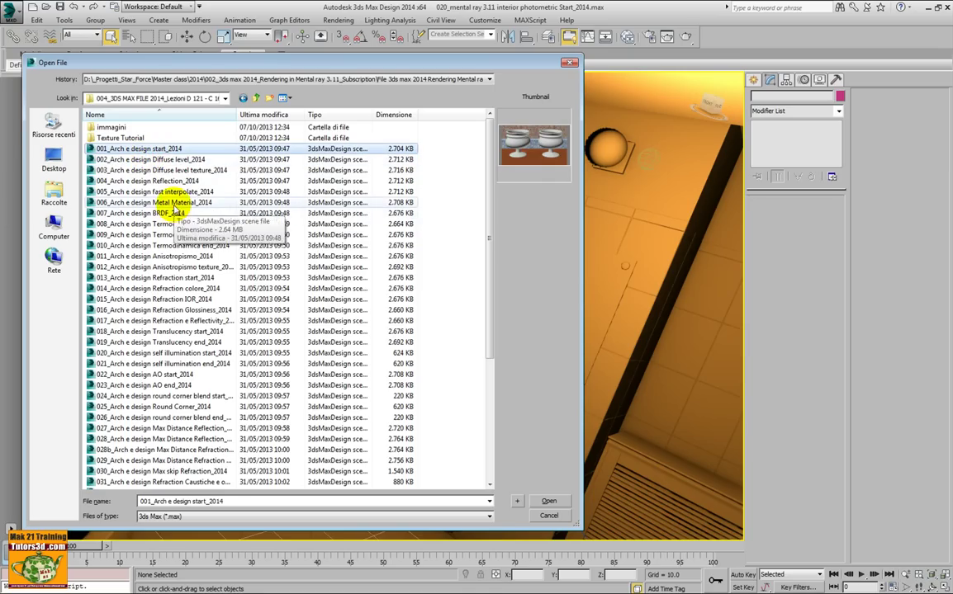
{"action": "left_click", "coordinate": [177, 203]}
{"action": "left_click", "coordinate": [558, 501]}
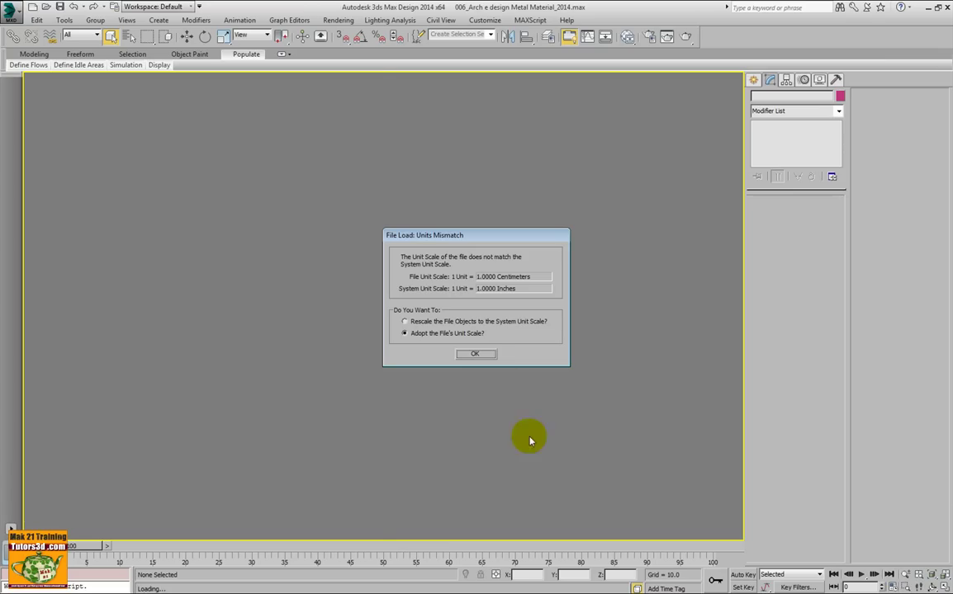
Load the two-cups scene at its own unit scale and open the Wood plane material in the Slate Material Editor.
{"action": "left_click", "coordinate": [479, 354]}
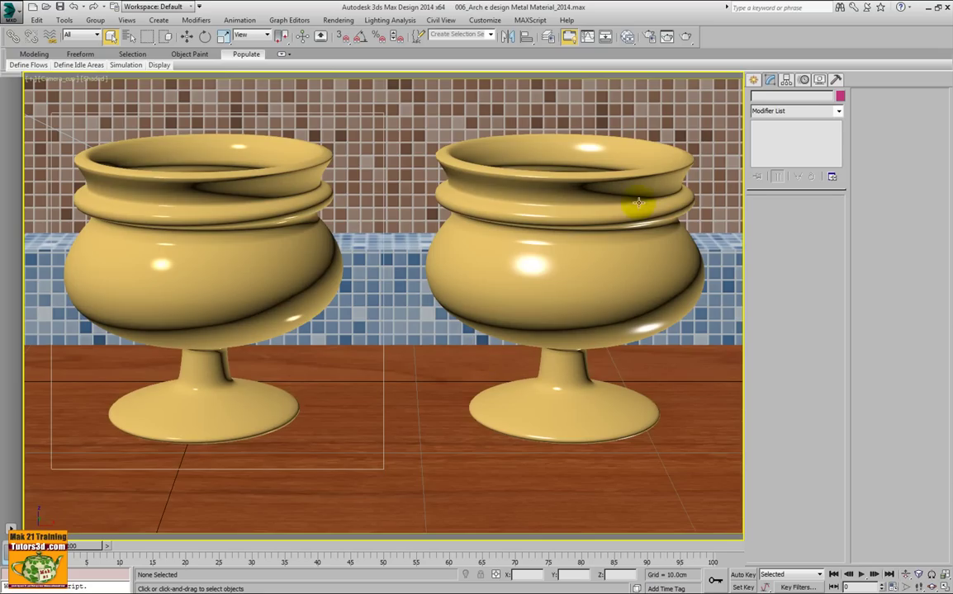
{"action": "left_click", "coordinate": [627, 36]}
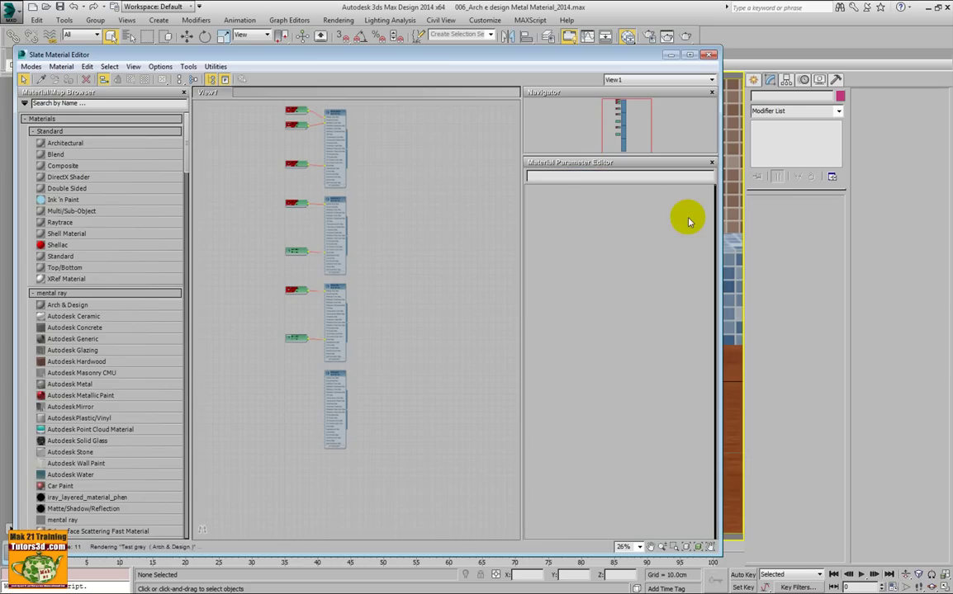
{"action": "left_click_drag", "start_coordinate": [427, 57], "coordinate": [531, 63]}
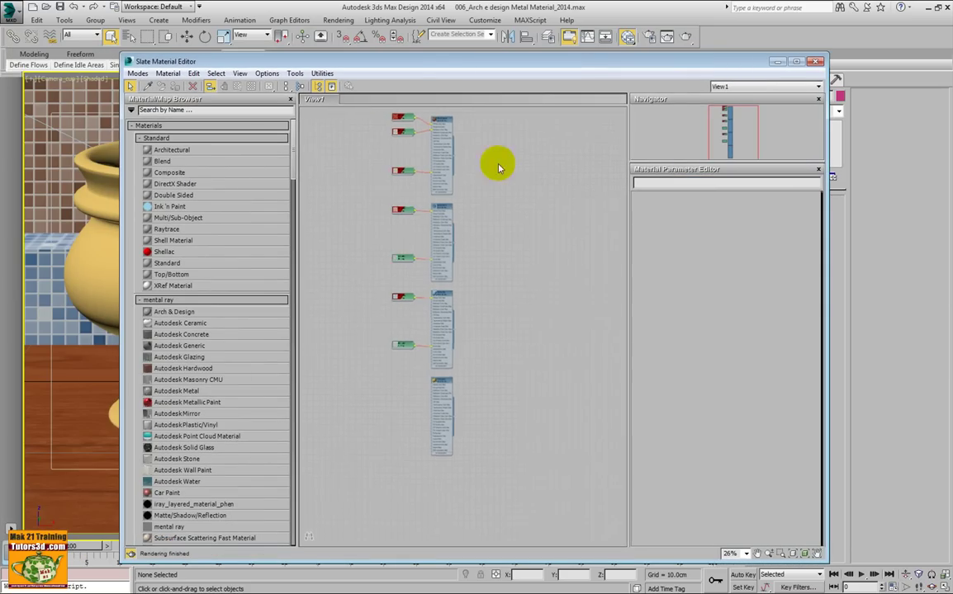
{"action": "scroll", "coordinate": [528, 239], "scroll_direction": "up", "scroll_amount": 3}
{"action": "mouse_move", "coordinate": [529, 239]}
{"action": "middle_mouse_down"}
{"action": "mouse_move", "coordinate": [564, 200]}
{"action": "mouse_move", "coordinate": [516, 159]}
{"action": "middle_mouse_up"}
{"action": "scroll", "coordinate": [537, 194], "scroll_direction": "up", "scroll_amount": 2}
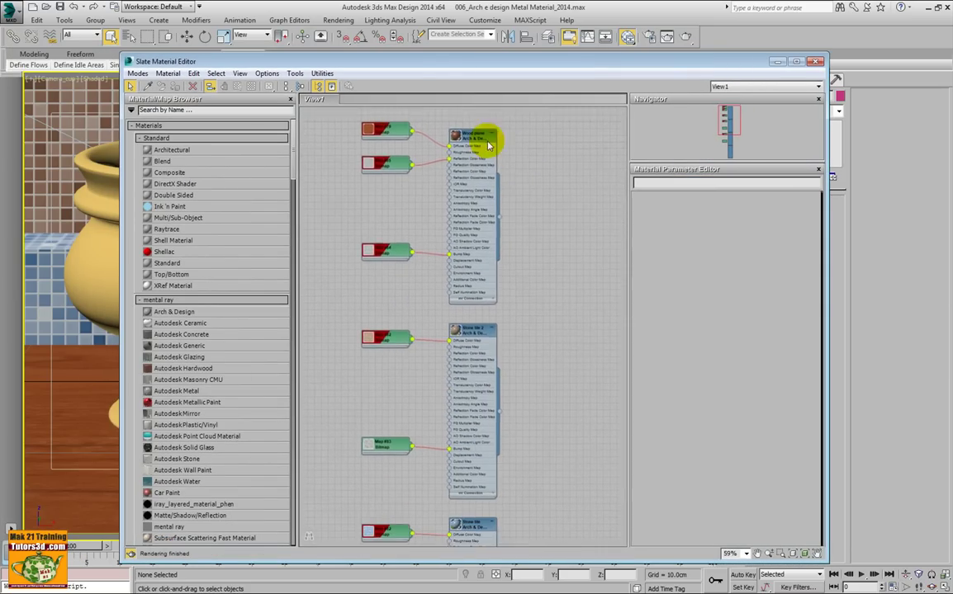
{"action": "double_click", "coordinate": [477, 137]}
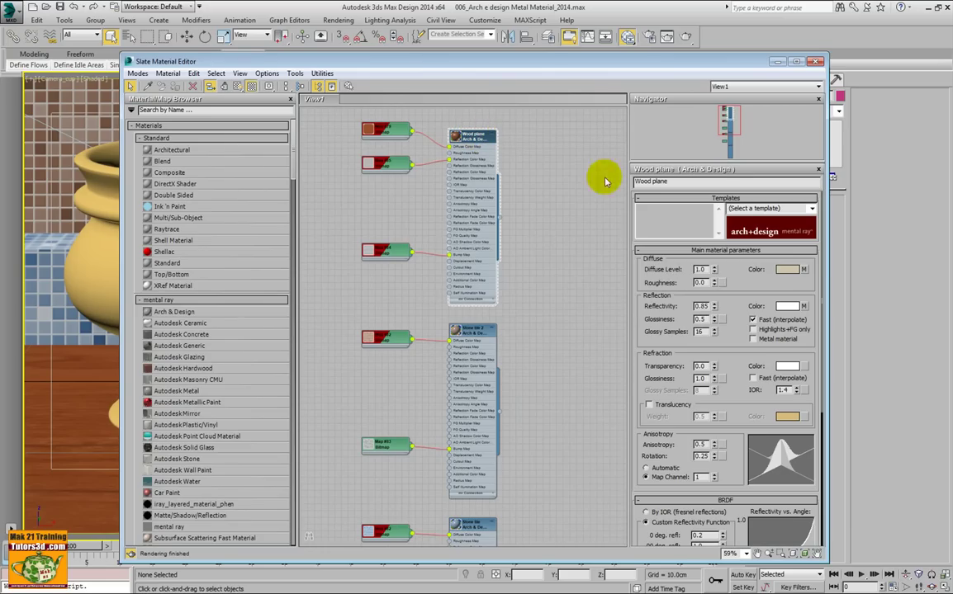
Frame the Wood plane node with its bitmap maps, then close the course cover image and hide Adobe Reader.
{"action": "left_click_drag", "start_coordinate": [495, 61], "coordinate": [484, 64]}
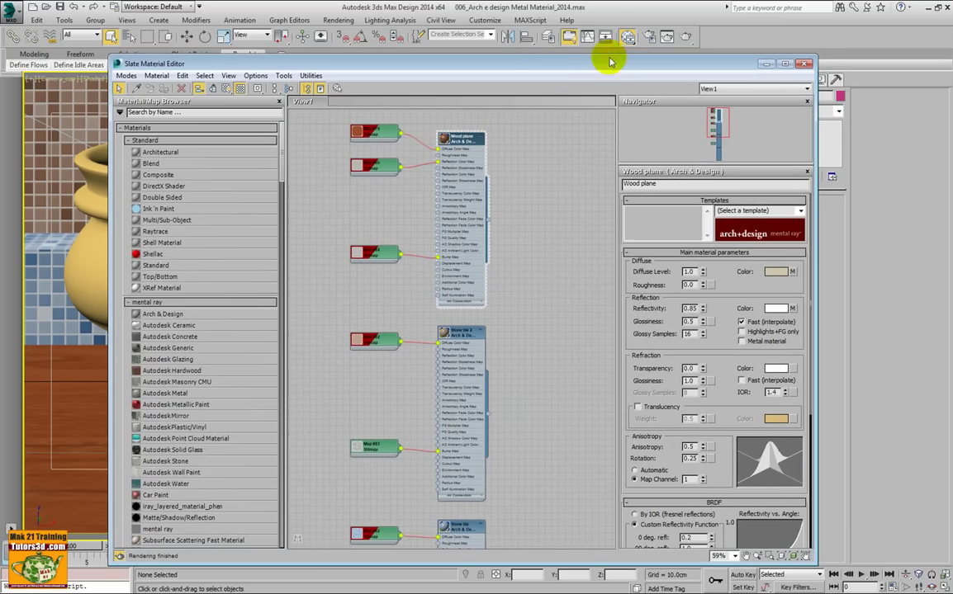
{"action": "scroll", "coordinate": [543, 202], "scroll_direction": "up", "scroll_amount": 2}
{"action": "scroll", "coordinate": [542, 255], "scroll_direction": "up", "scroll_amount": 2}
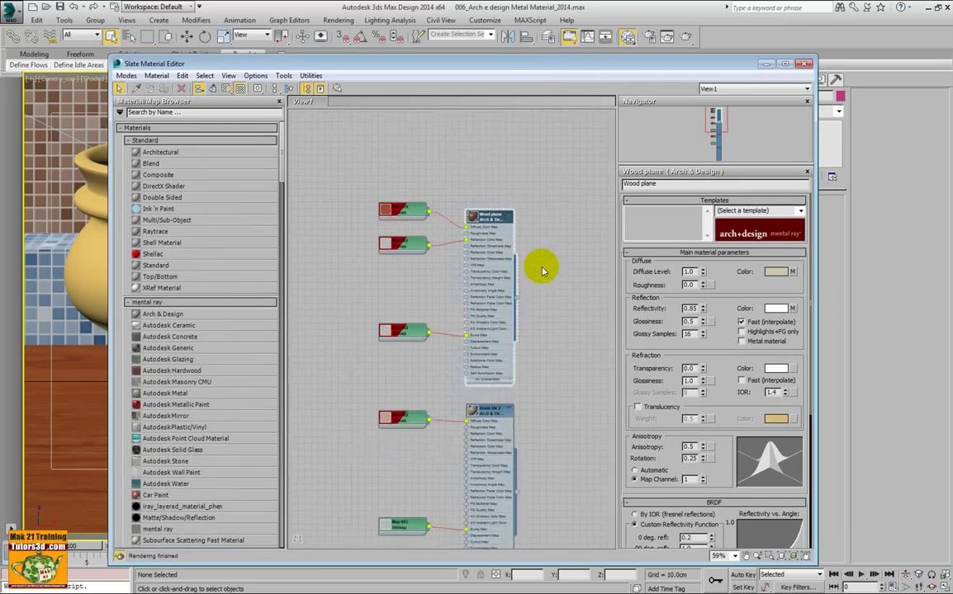
{"action": "scroll", "coordinate": [529, 244], "scroll_direction": "up", "scroll_amount": 2}
{"action": "scroll", "coordinate": [529, 244], "scroll_direction": "up", "scroll_amount": 1}
{"action": "middle_click_drag", "start_coordinate": [529, 244], "coordinate": [612, 206]}
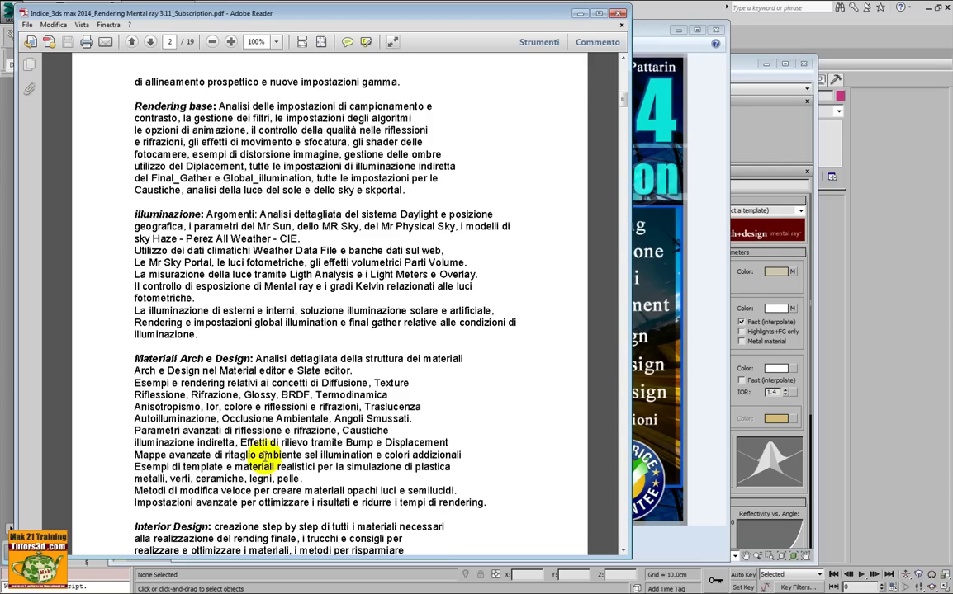
{"action": "left_click", "coordinate": [678, 30]}
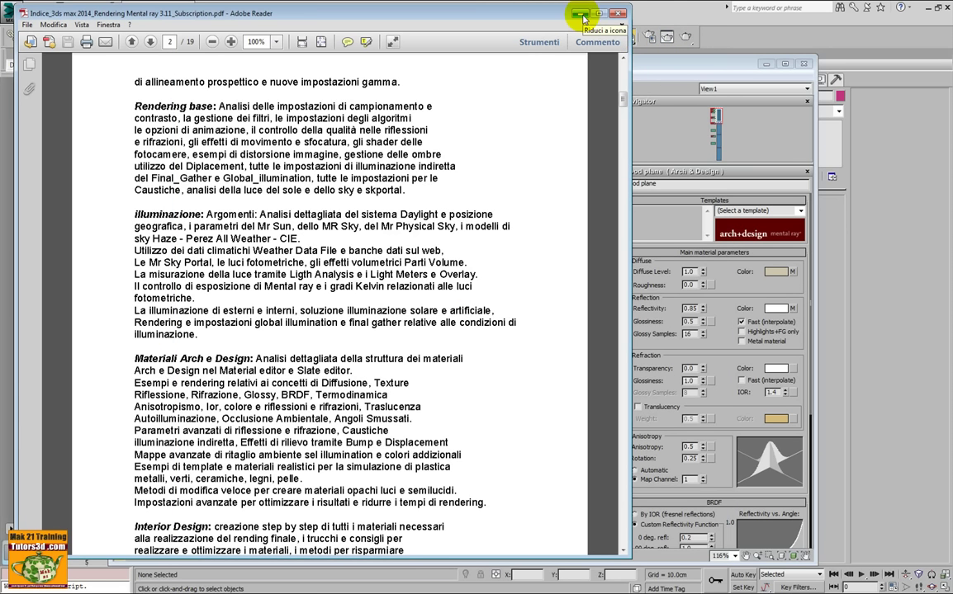
{"action": "left_click", "coordinate": [582, 16]}
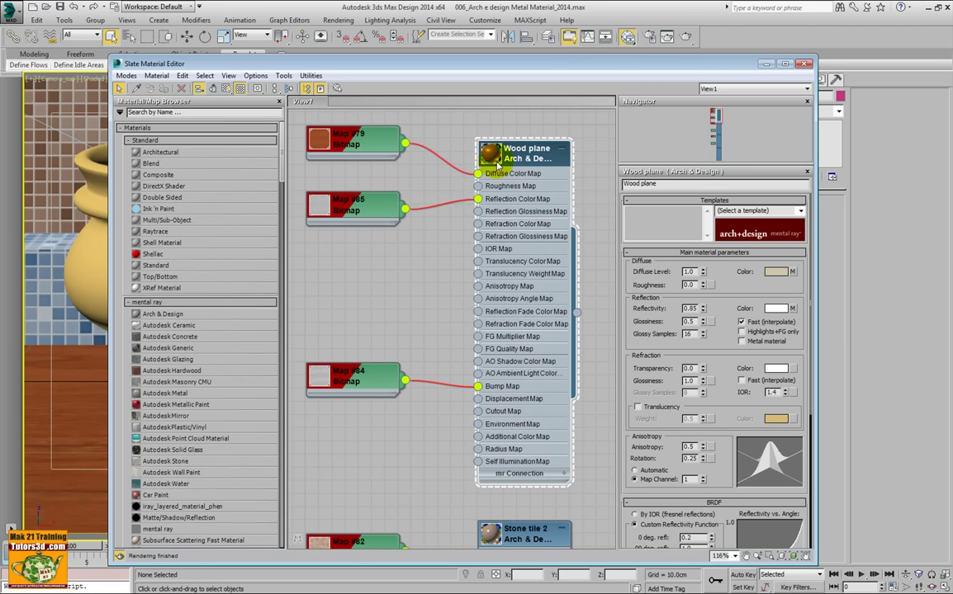
Enlarge the Wood plane preview sphere and expand the Self Illumination, Special Effects and Advanced Rendering Options rollouts.
{"action": "double_click", "coordinate": [509, 172]}
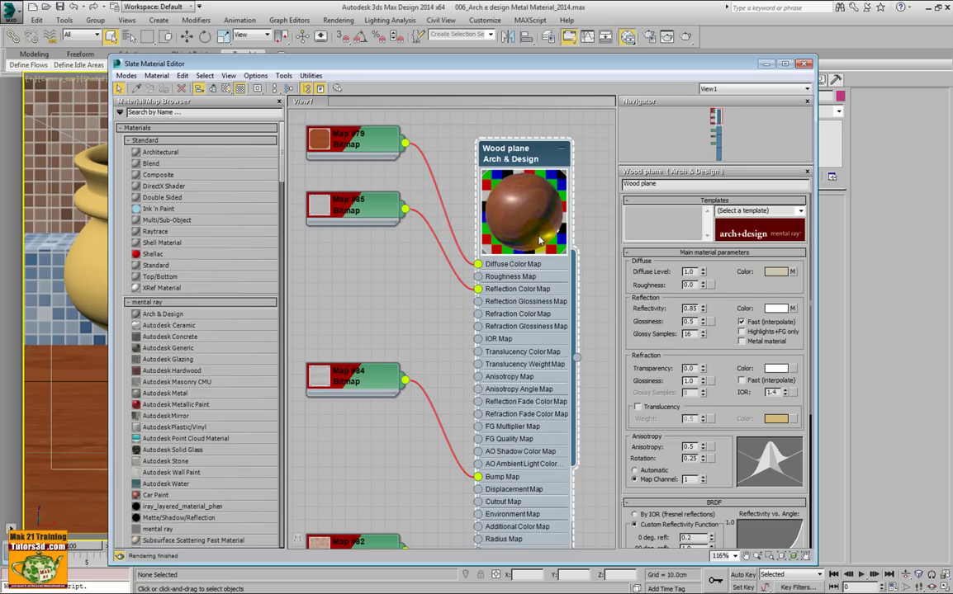
{"action": "scroll", "coordinate": [677, 257], "scroll_direction": "down", "scroll_amount": 2}
{"action": "scroll", "coordinate": [687, 332], "scroll_direction": "down", "scroll_amount": 2}
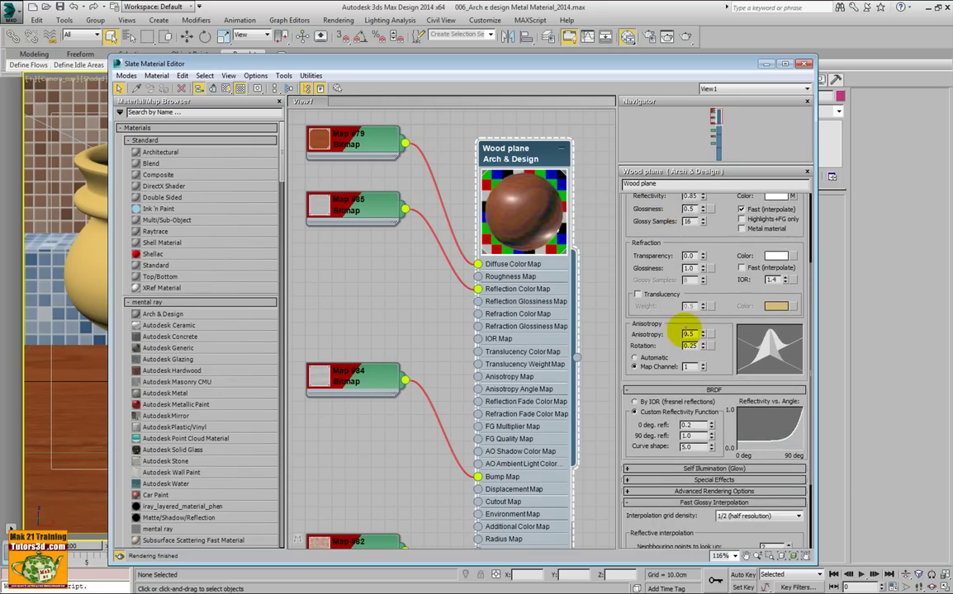
{"action": "scroll", "coordinate": [687, 332], "scroll_direction": "down", "scroll_amount": 3}
{"action": "left_click", "coordinate": [695, 302]}
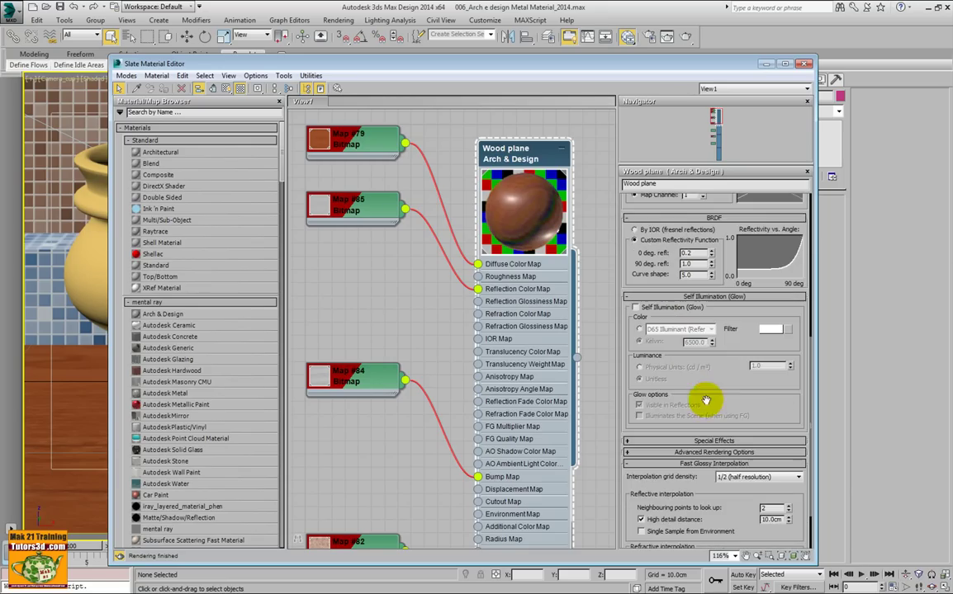
{"action": "left_click", "coordinate": [708, 441]}
{"action": "scroll", "coordinate": [712, 438], "scroll_direction": "down", "scroll_amount": 5}
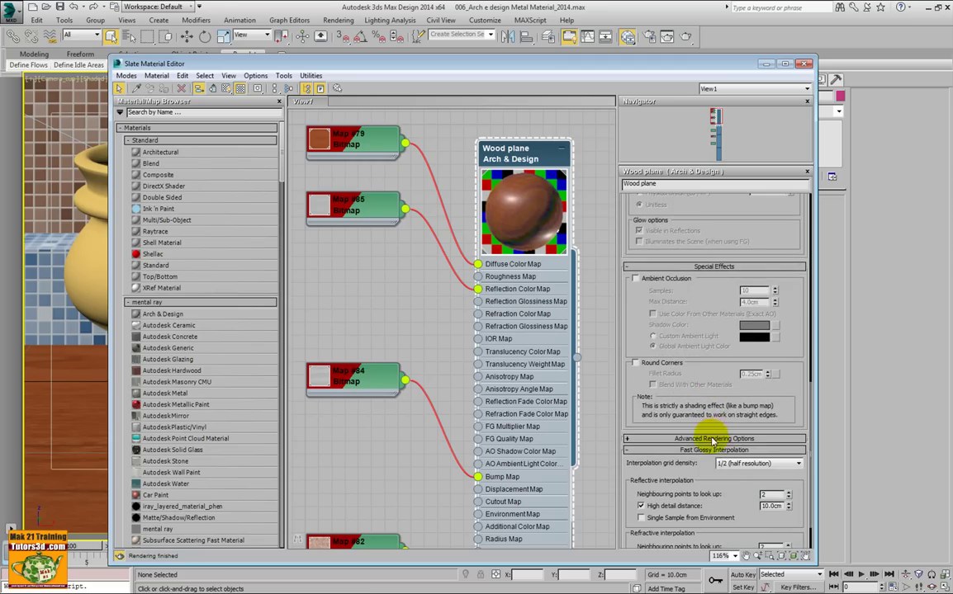
{"action": "left_click", "coordinate": [711, 441]}
{"action": "scroll", "coordinate": [727, 425], "scroll_direction": "down", "scroll_amount": 4}
{"action": "scroll", "coordinate": [708, 418], "scroll_direction": "up", "scroll_amount": 2}
{"action": "scroll", "coordinate": [710, 340], "scroll_direction": "down", "scroll_amount": 2}
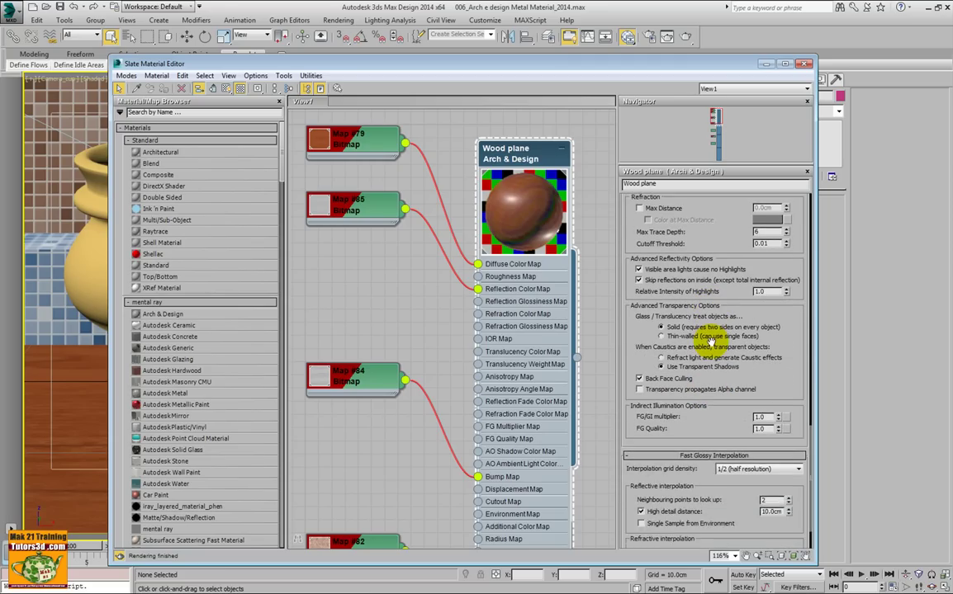
{"action": "scroll", "coordinate": [706, 363], "scroll_direction": "down", "scroll_amount": 2}
Expand the Special Purpose Maps and General Maps rollouts, scroll back up, and close the material editor.
{"action": "left_click", "coordinate": [692, 526]}
{"action": "scroll", "coordinate": [696, 516], "scroll_direction": "down", "scroll_amount": 2}
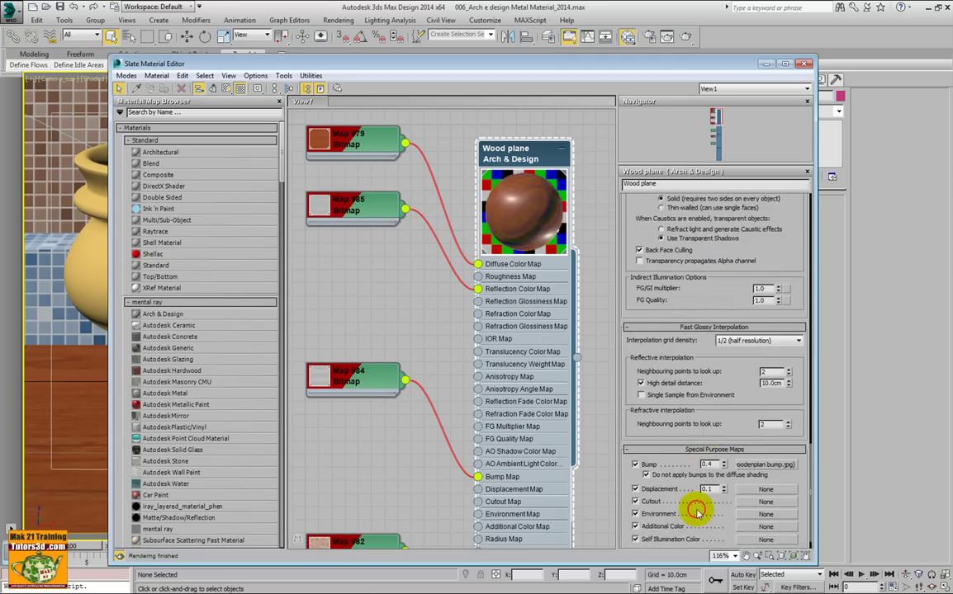
{"action": "scroll", "coordinate": [696, 512], "scroll_direction": "down", "scroll_amount": 1}
{"action": "left_click", "coordinate": [697, 516]}
{"action": "scroll", "coordinate": [706, 471], "scroll_direction": "down", "scroll_amount": 1}
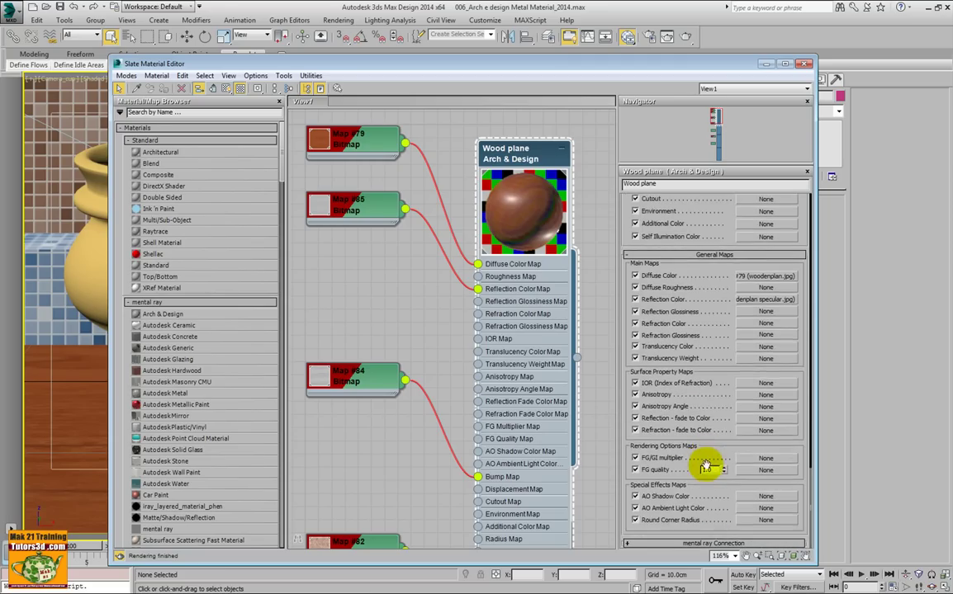
{"action": "scroll", "coordinate": [705, 467], "scroll_direction": "up", "scroll_amount": 2}
{"action": "scroll", "coordinate": [707, 463], "scroll_direction": "up", "scroll_amount": 1}
{"action": "scroll", "coordinate": [706, 460], "scroll_direction": "up", "scroll_amount": 2}
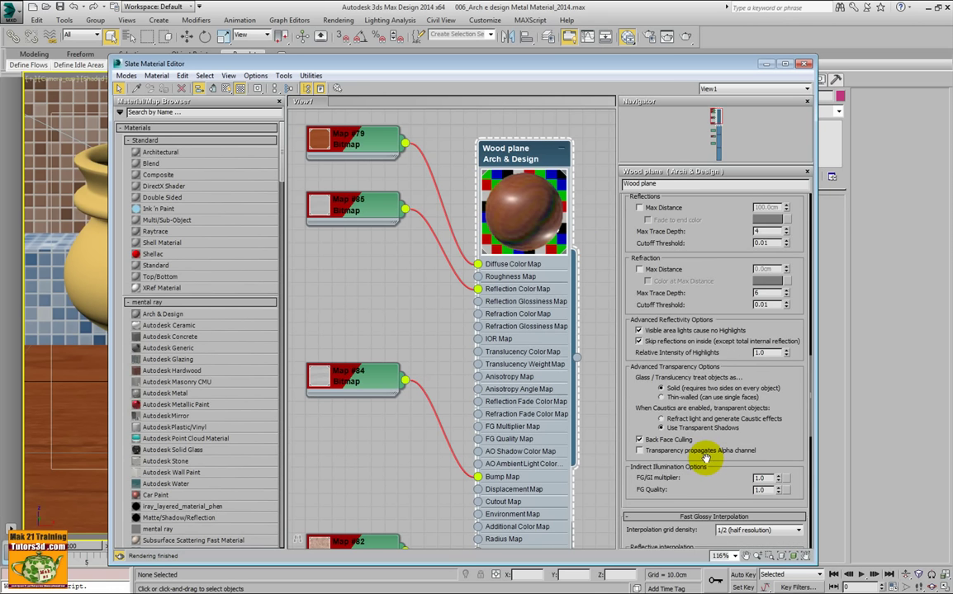
{"action": "scroll", "coordinate": [708, 451], "scroll_direction": "up", "scroll_amount": 2}
{"action": "scroll", "coordinate": [734, 334], "scroll_direction": "up", "scroll_amount": 3}
{"action": "scroll", "coordinate": [734, 334], "scroll_direction": "up", "scroll_amount": 2}
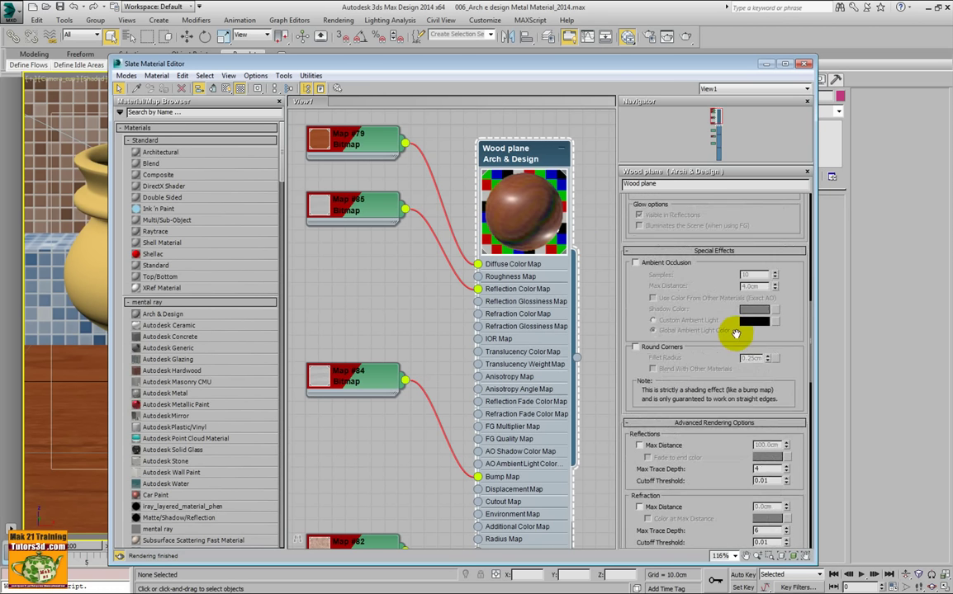
{"action": "scroll", "coordinate": [733, 333], "scroll_direction": "up", "scroll_amount": 2}
{"action": "scroll", "coordinate": [734, 332], "scroll_direction": "up", "scroll_amount": 2}
{"action": "scroll", "coordinate": [736, 334], "scroll_direction": "up", "scroll_amount": 2}
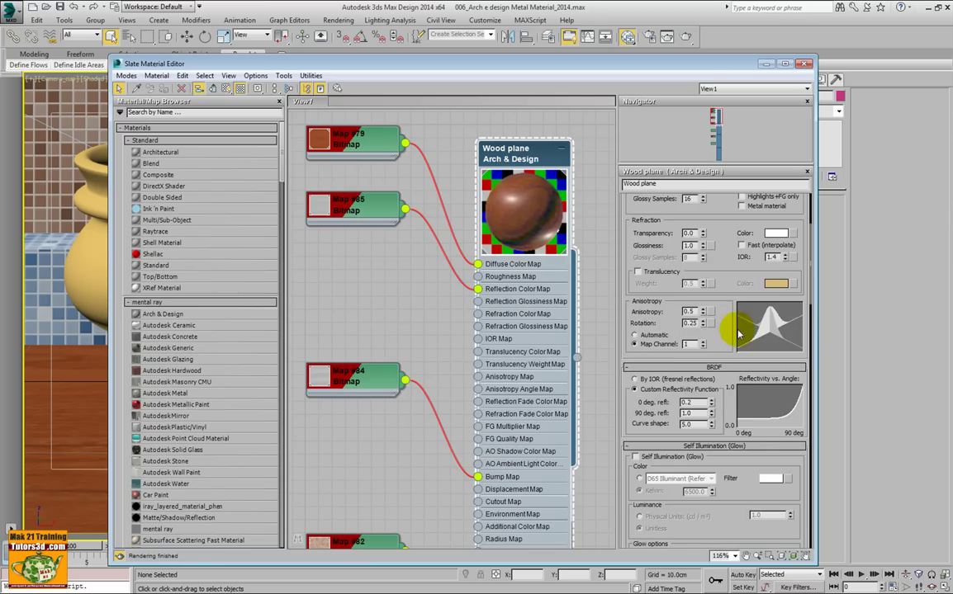
{"action": "scroll", "coordinate": [737, 313], "scroll_direction": "up", "scroll_amount": 2}
{"action": "scroll", "coordinate": [685, 268], "scroll_direction": "up", "scroll_amount": 2}
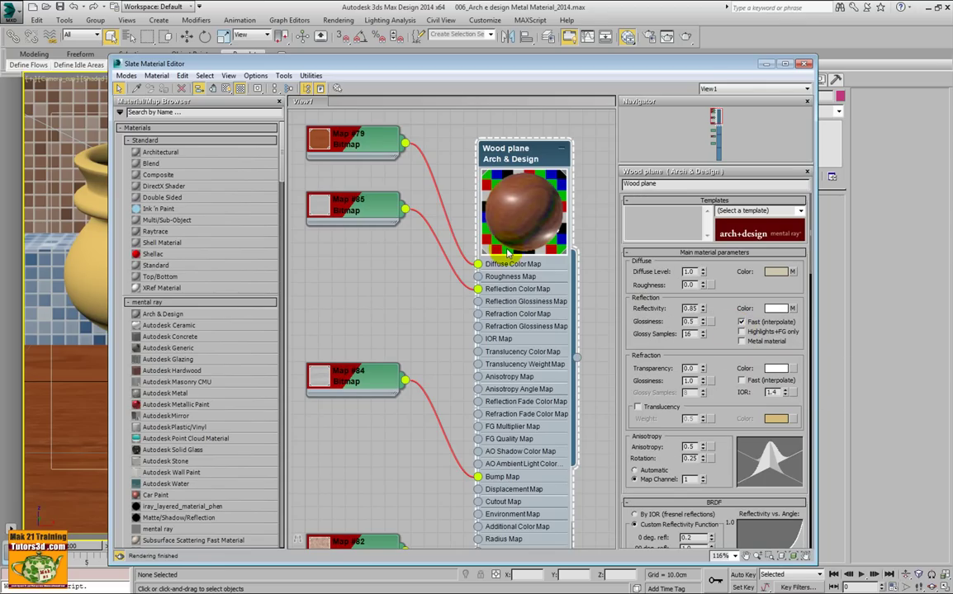
{"action": "left_click", "coordinate": [806, 63]}
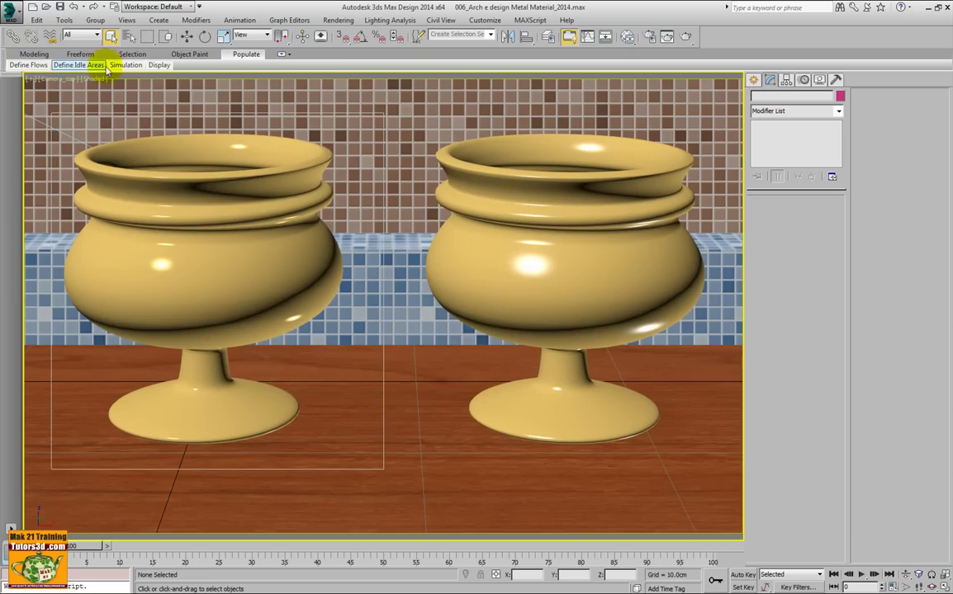
Open 017_Arch e design Refraction e Reflectivity_2014 without saving changes to the current scene.
{"action": "left_click", "coordinate": [10, 10]}
{"action": "mouse_move", "coordinate": [38, 85]}
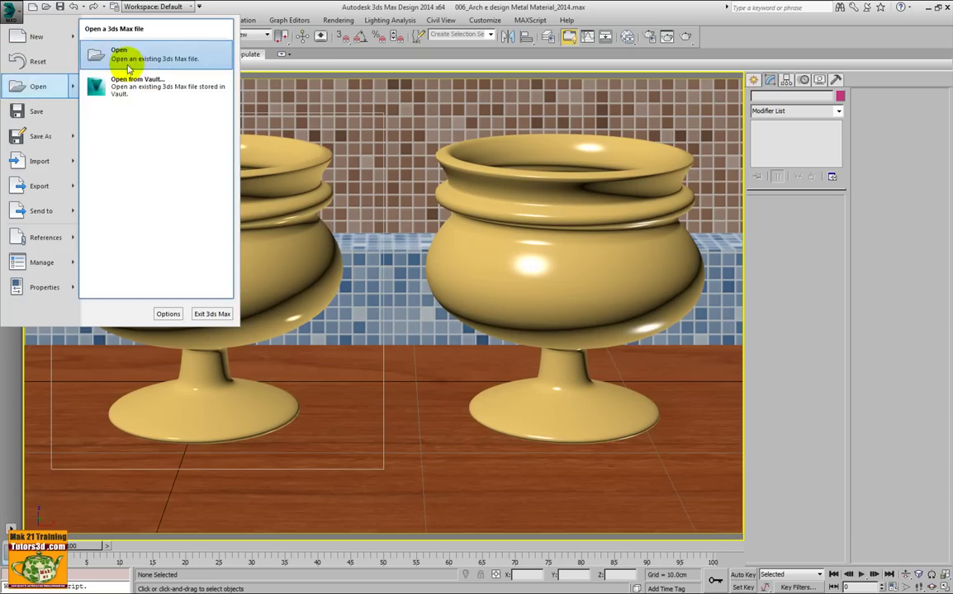
{"action": "left_click", "coordinate": [128, 68]}
{"action": "left_click", "coordinate": [483, 322]}
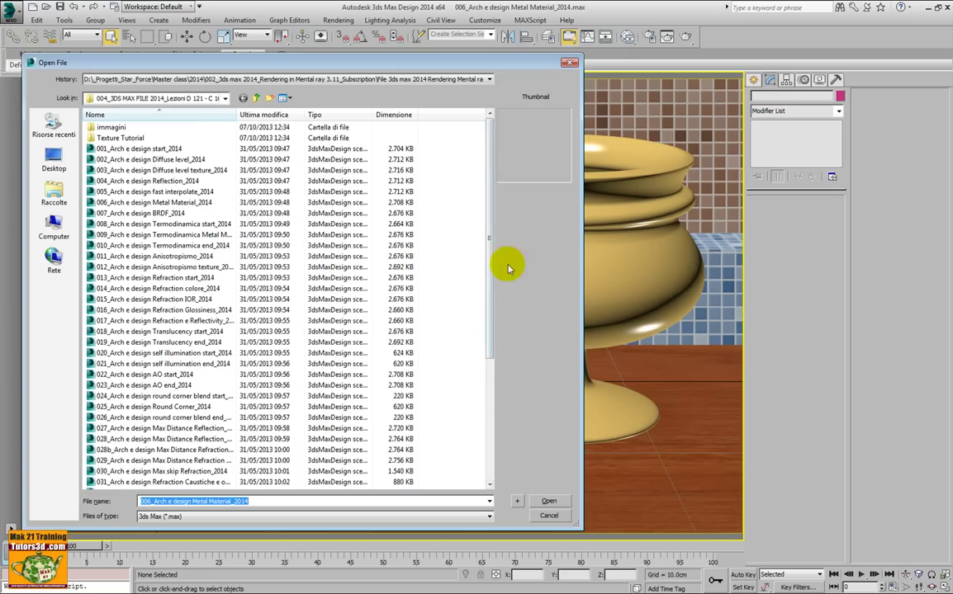
{"action": "left_click_drag", "start_coordinate": [489, 249], "coordinate": [489, 297]}
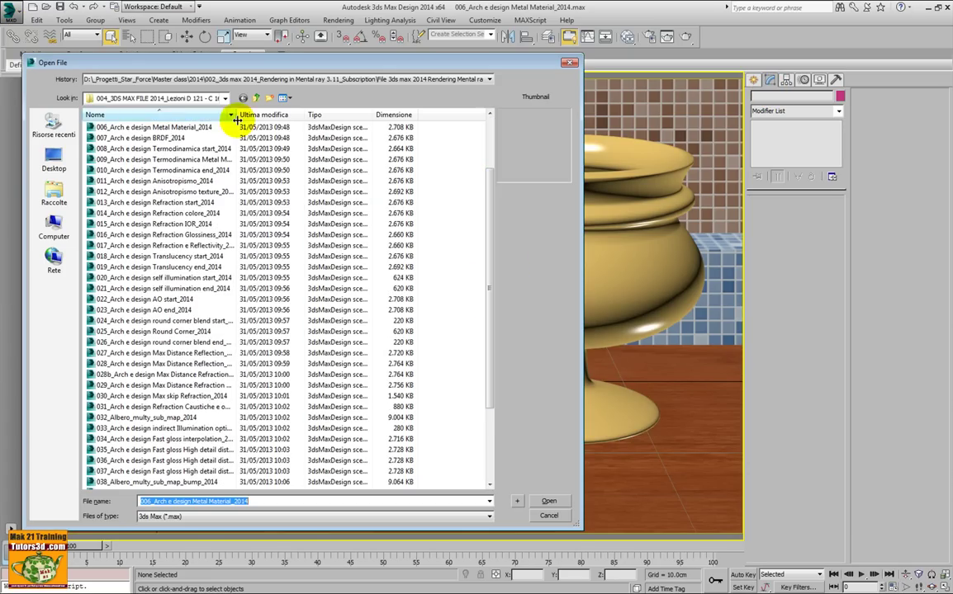
{"action": "left_click_drag", "start_coordinate": [237, 119], "coordinate": [303, 119]}
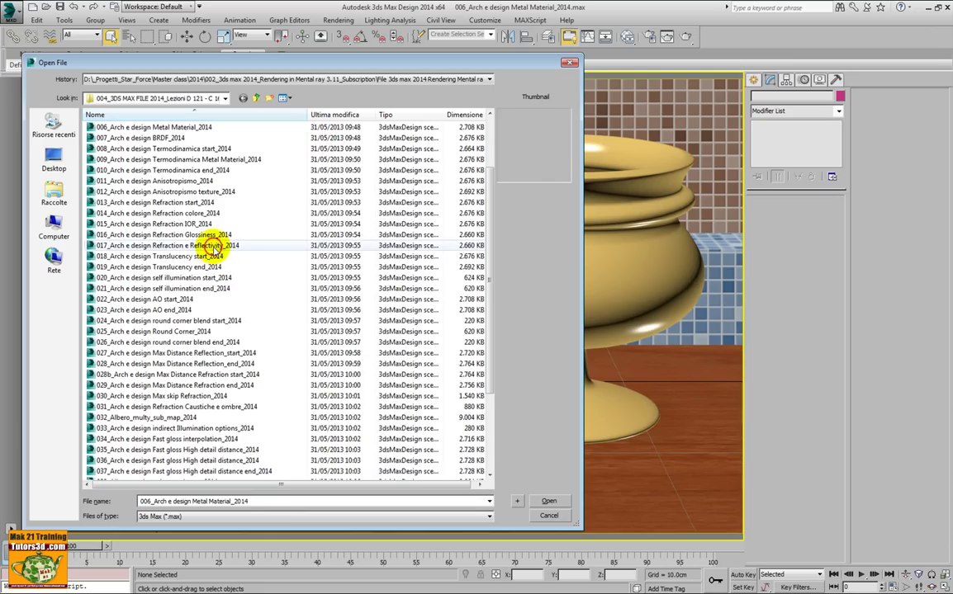
{"action": "left_click", "coordinate": [213, 246]}
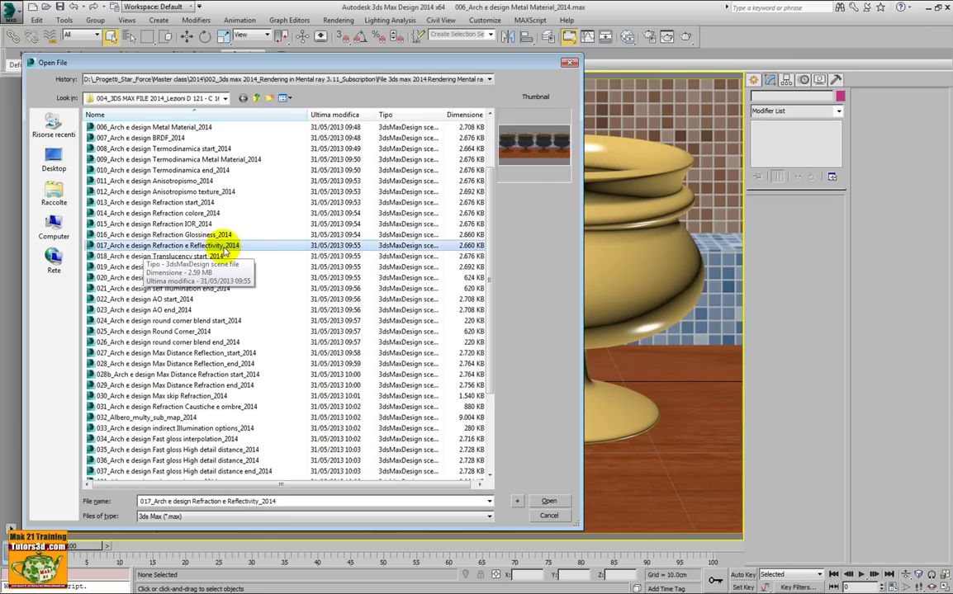
{"action": "left_click", "coordinate": [549, 501]}
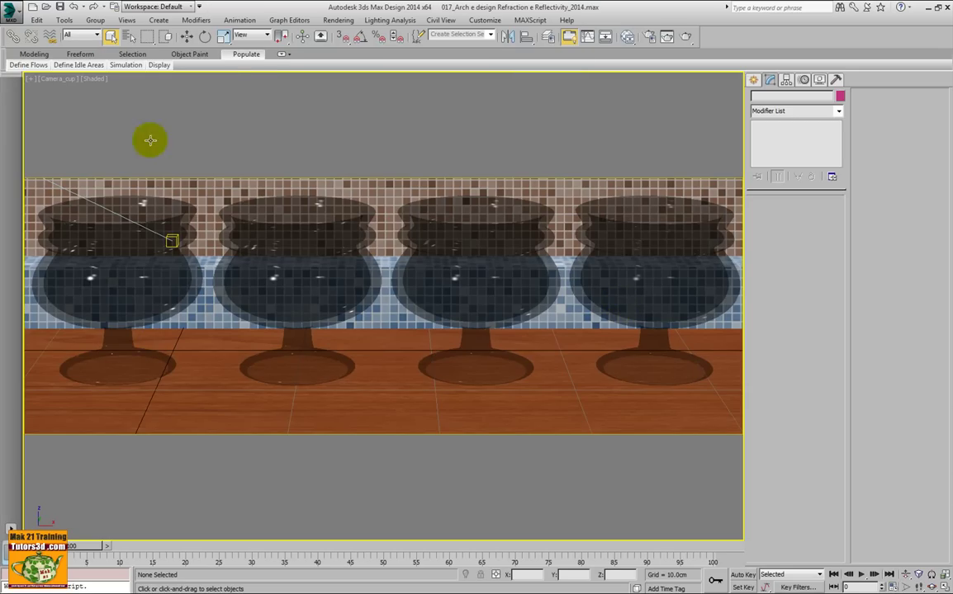
Preview nearby scene thumbnails, then open the 032_Albero_multy_sub_map_2014 tree scene.
{"action": "left_click", "coordinate": [13, 14]}
{"action": "mouse_move", "coordinate": [38, 86]}
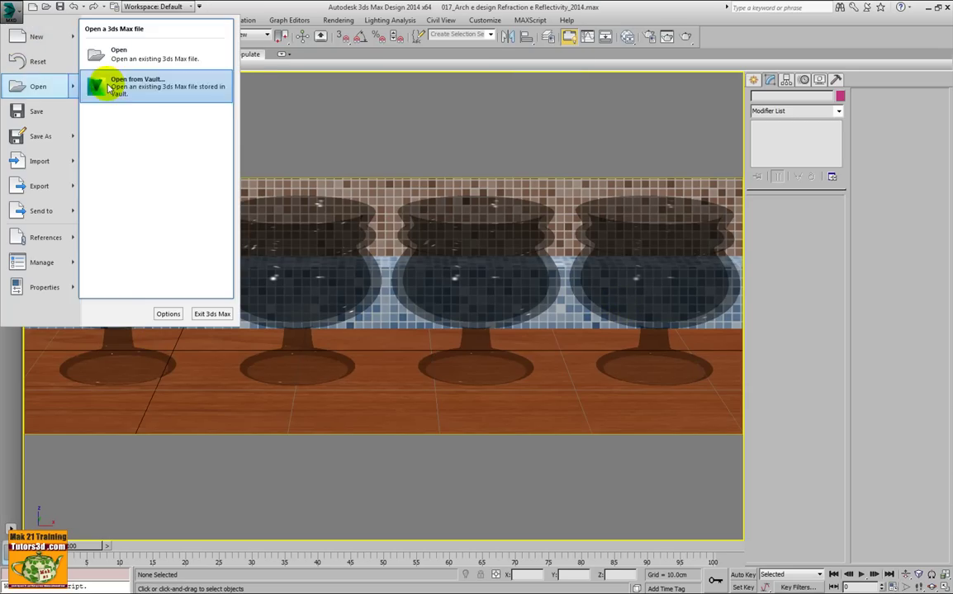
{"action": "left_click", "coordinate": [89, 83]}
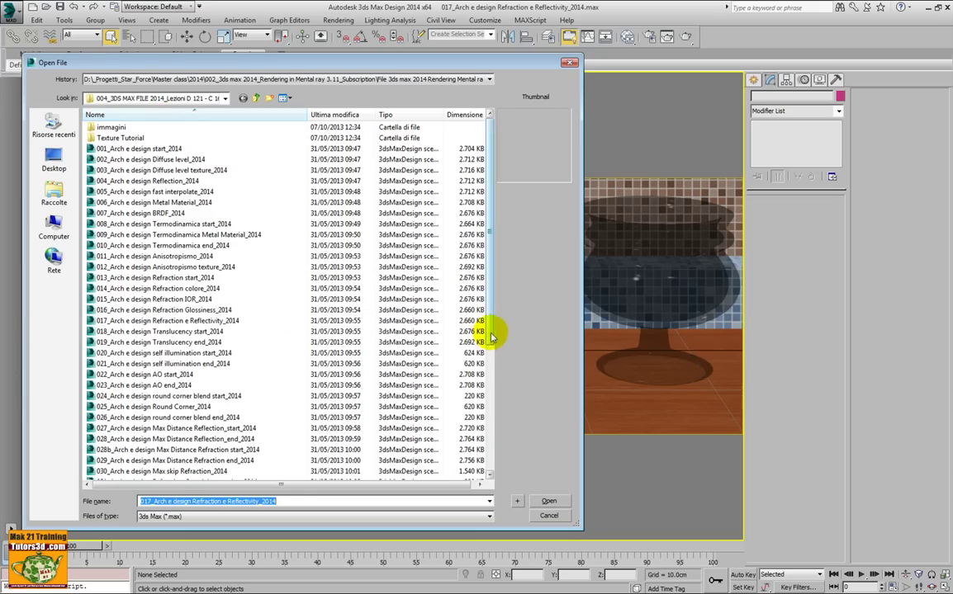
{"action": "scroll", "coordinate": [463, 379], "scroll_direction": "down", "scroll_amount": 5}
{"action": "scroll", "coordinate": [462, 433], "scroll_direction": "down", "scroll_amount": 1}
{"action": "left_click", "coordinate": [190, 397]}
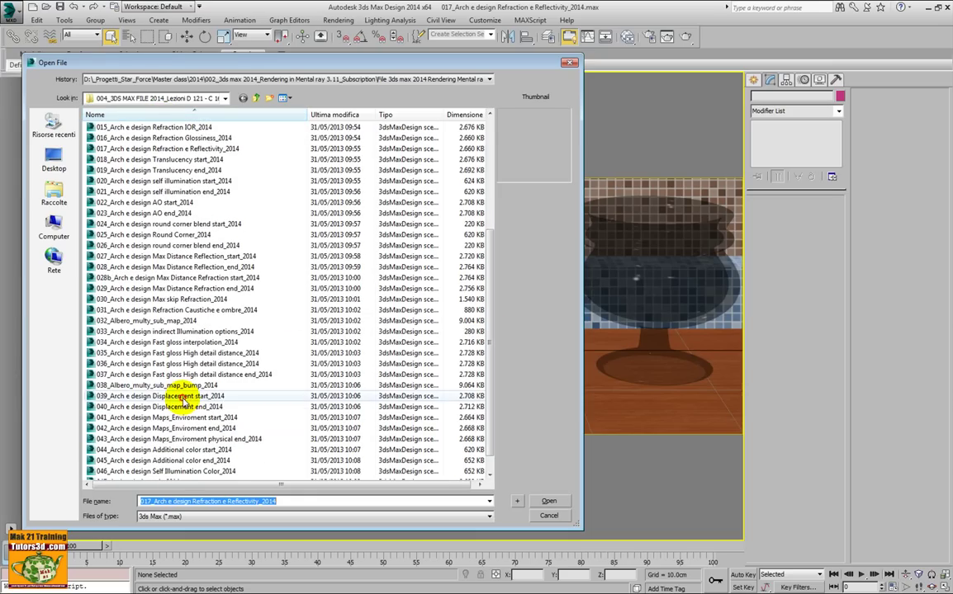
{"action": "left_click", "coordinate": [191, 407]}
{"action": "left_click", "coordinate": [191, 417]}
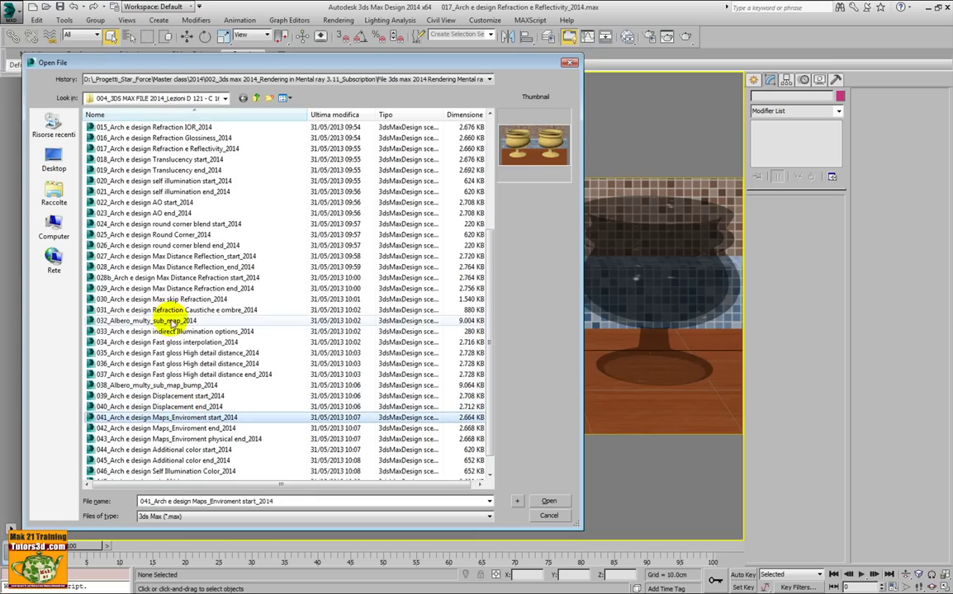
{"action": "left_click", "coordinate": [157, 278]}
{"action": "left_click", "coordinate": [165, 300]}
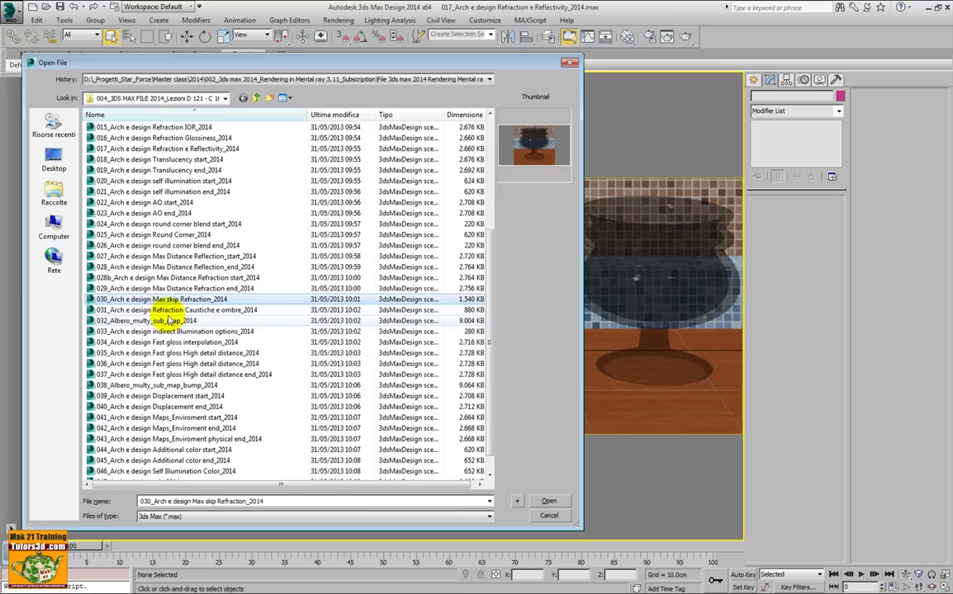
{"action": "left_click", "coordinate": [171, 320]}
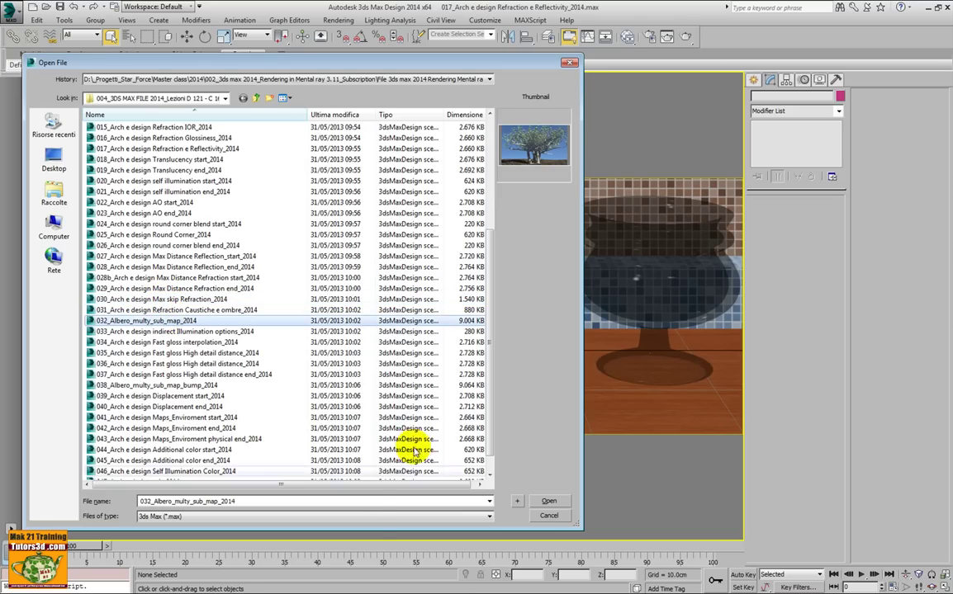
{"action": "left_click", "coordinate": [548, 501]}
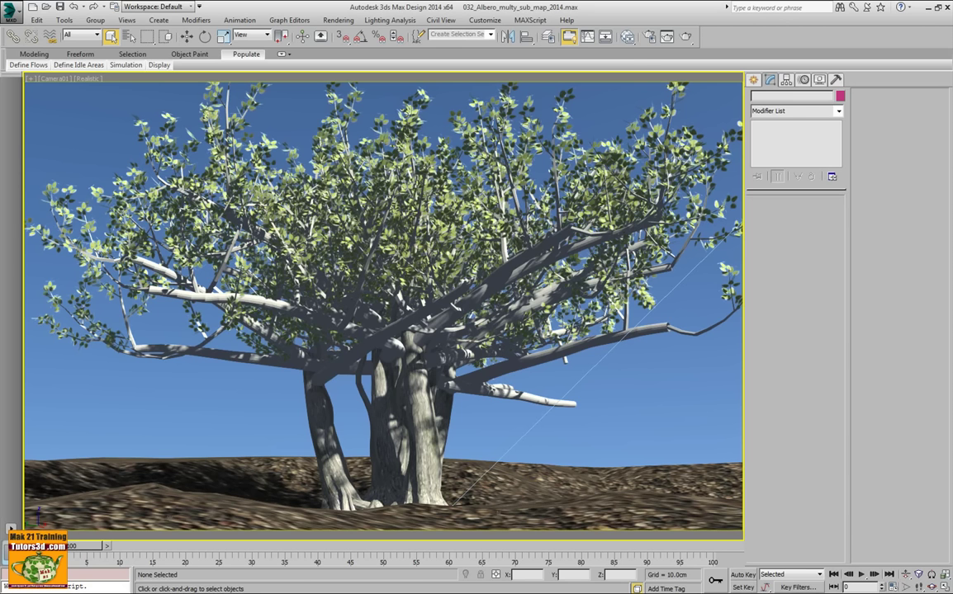
Switch to the Adobe Reader window showing the course index PDF.
{"action": "key", "text": "alt+Tab"}
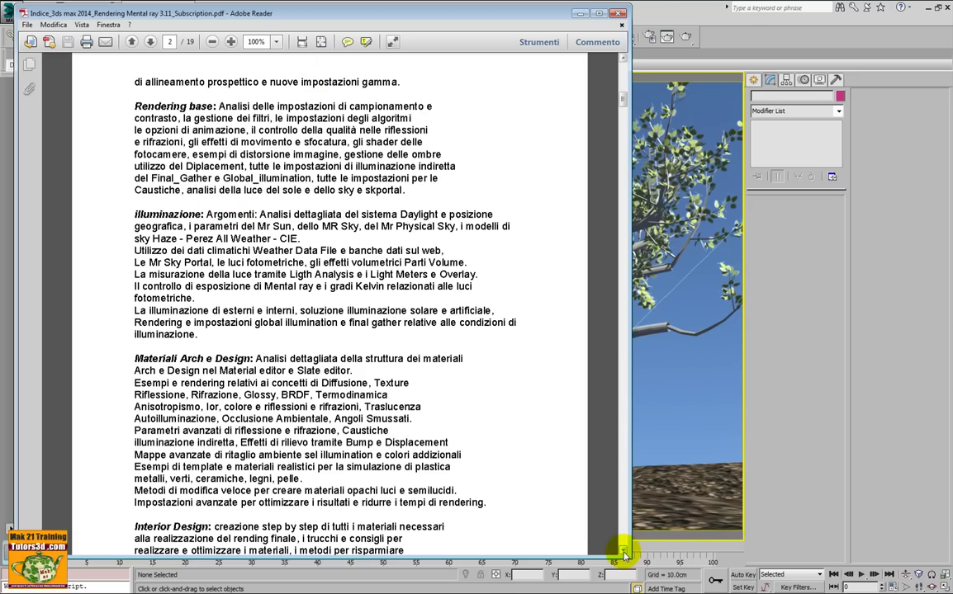
Scroll the course index down to the Interior Design section, then return to the 3ds Max tree scene.
{"action": "left_click", "coordinate": [624, 553]}
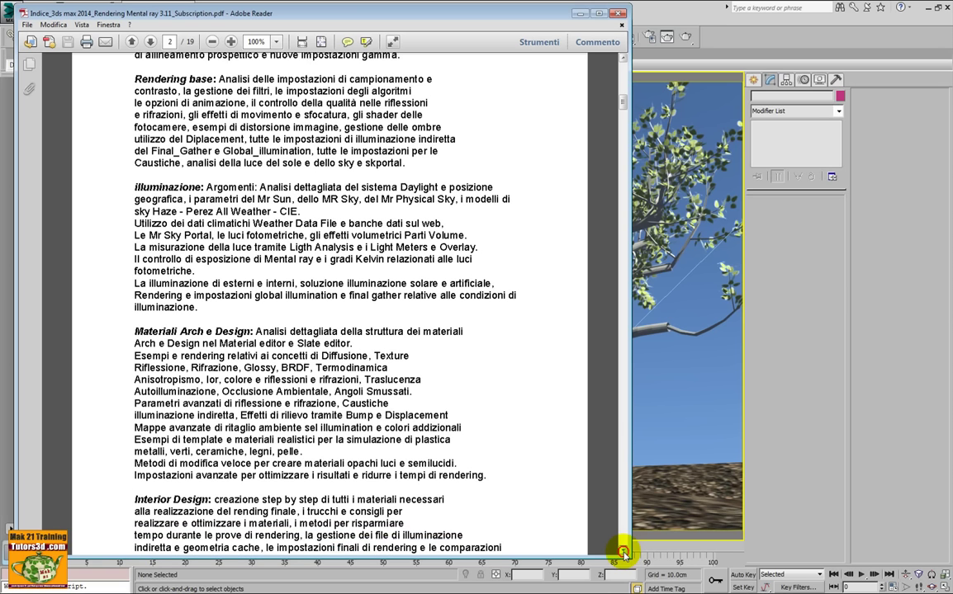
{"action": "left_click_drag", "start_coordinate": [623, 553], "coordinate": [623, 553]}
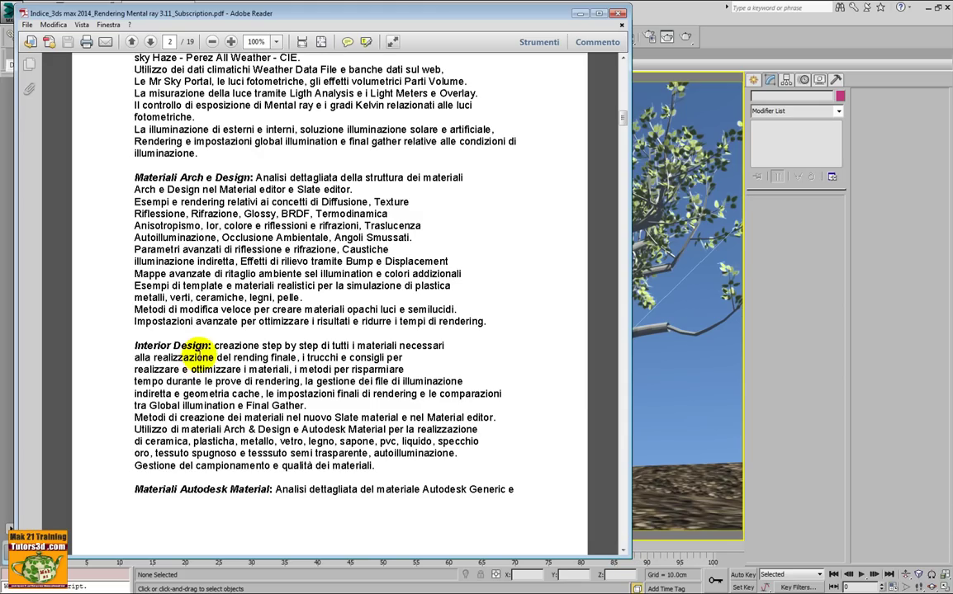
{"action": "left_click", "coordinate": [696, 17]}
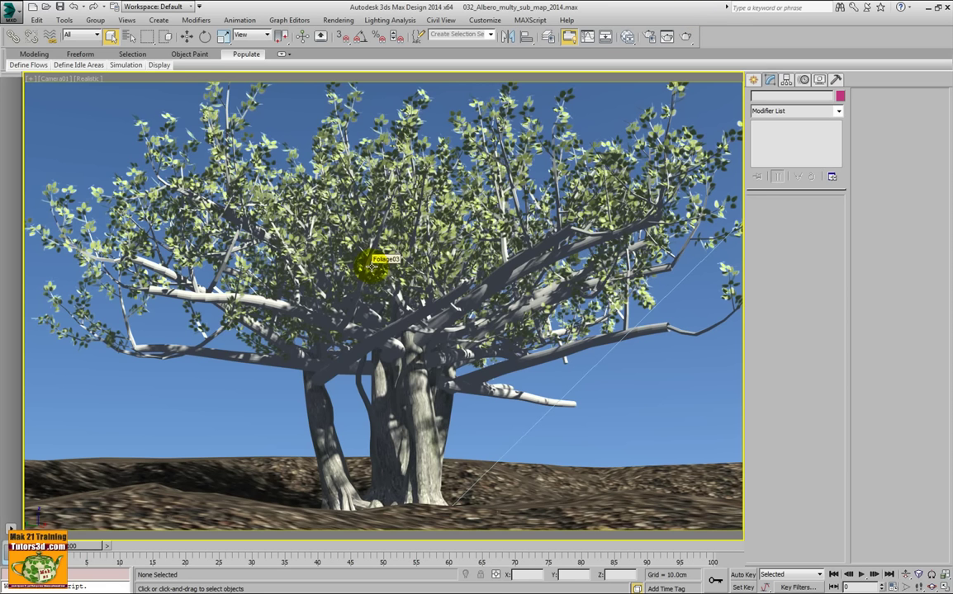
Open 001_Mental ray 3.11 Start gi fg_2014 from the 005_3DS MAX FILE 2014 folder, adopting its inch units.
{"action": "left_click", "coordinate": [10, 12]}
{"action": "mouse_move", "coordinate": [38, 86]}
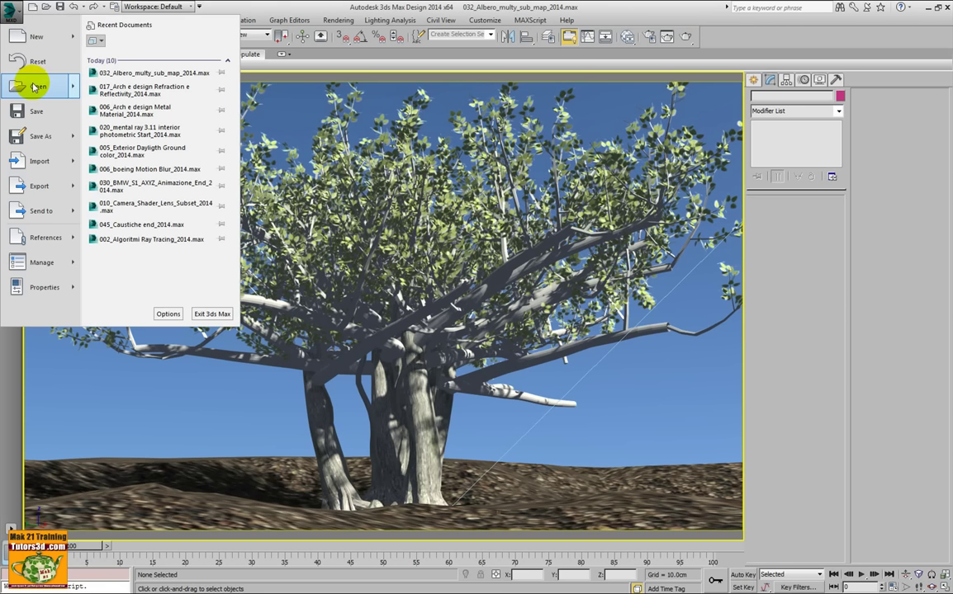
{"action": "left_click", "coordinate": [119, 47]}
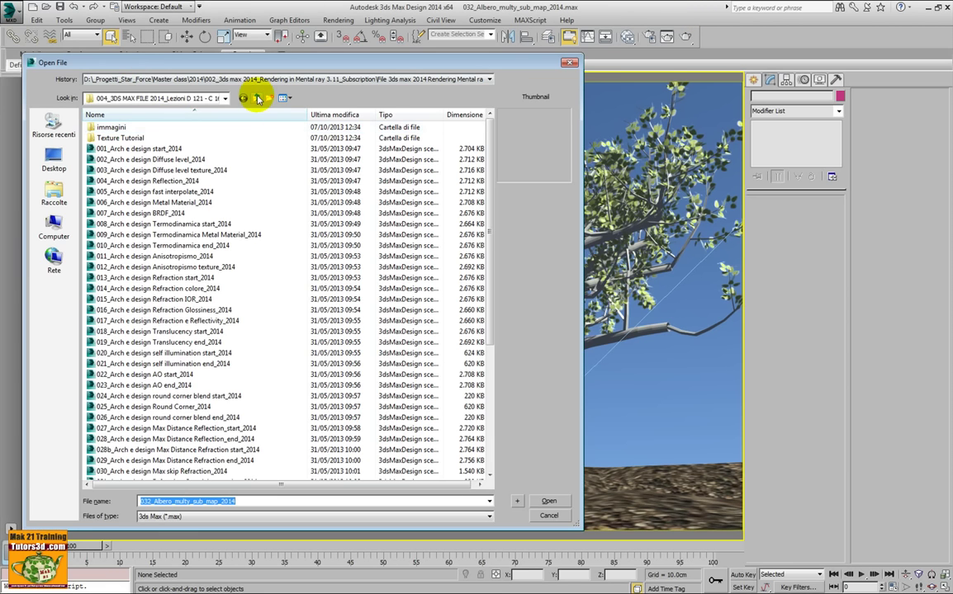
{"action": "left_click", "coordinate": [258, 98]}
{"action": "double_click", "coordinate": [210, 170]}
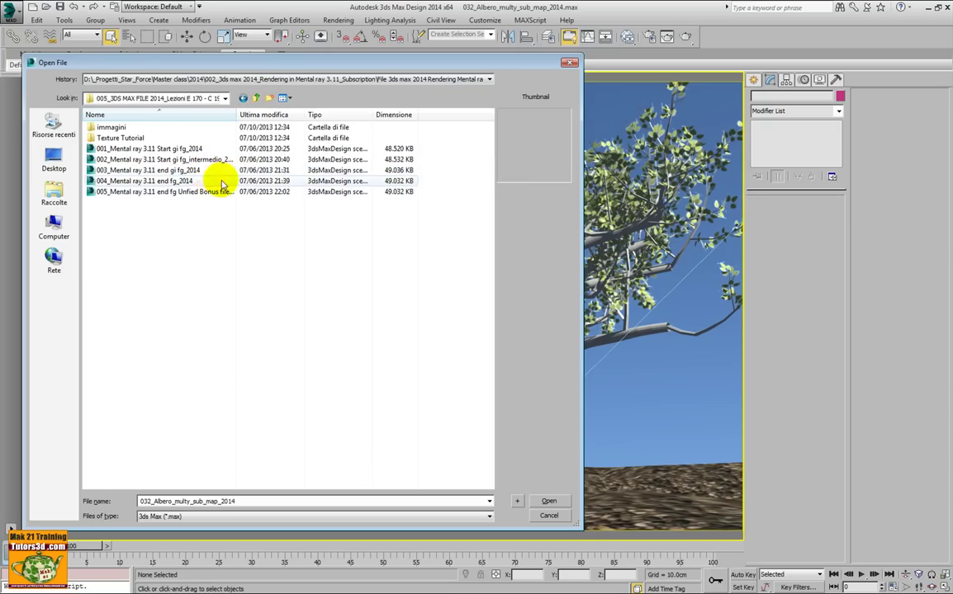
{"action": "left_click", "coordinate": [159, 148]}
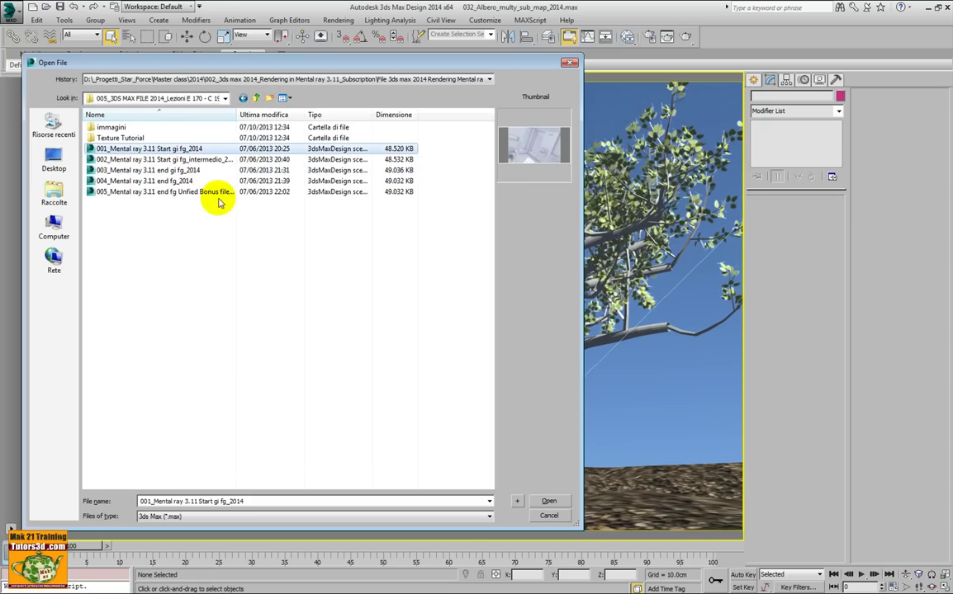
{"action": "left_click", "coordinate": [549, 501]}
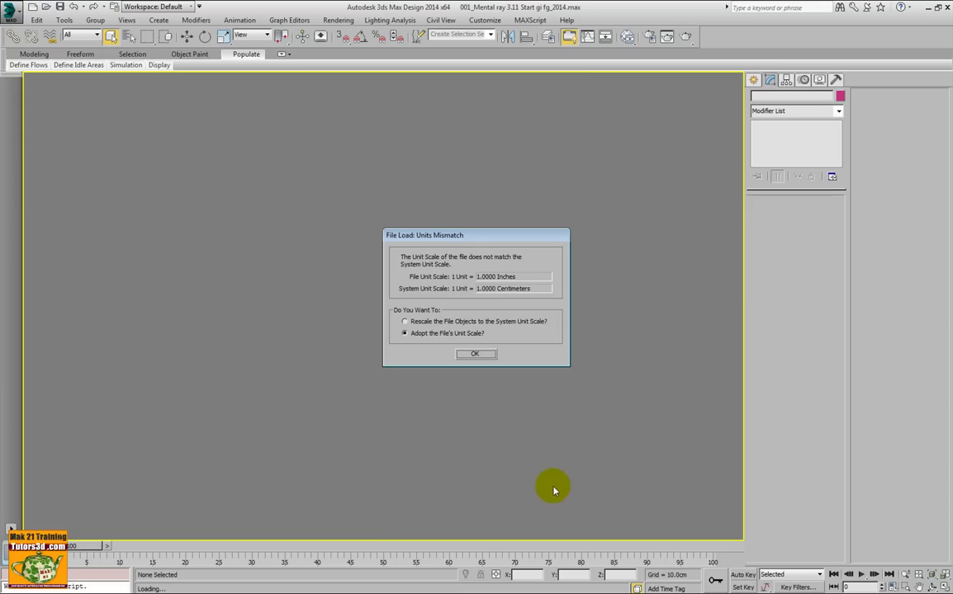
{"action": "left_click", "coordinate": [482, 358]}
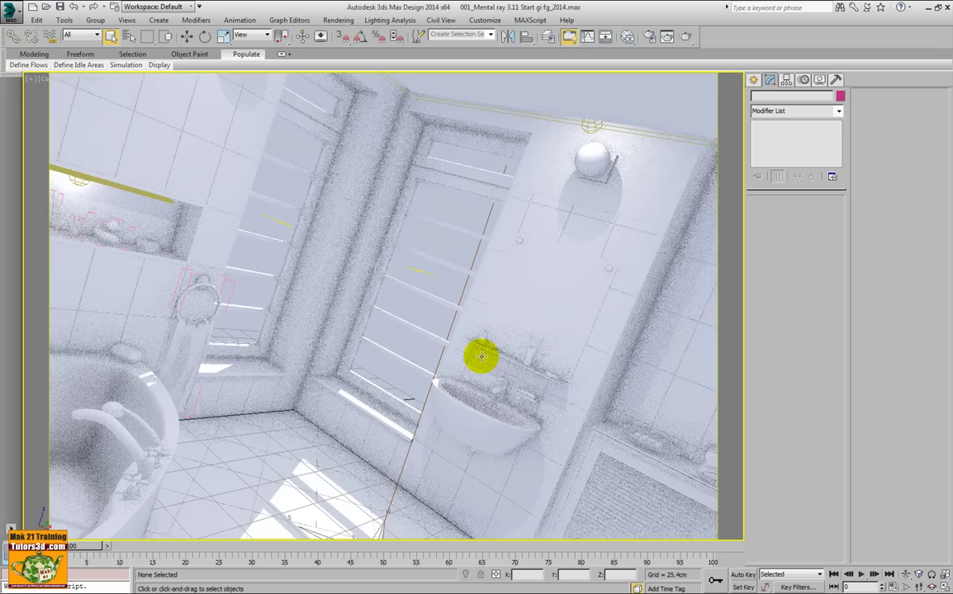
Set the bathroom viewport shading to Clay with Edged Faces.
{"action": "left_click", "coordinate": [88, 78]}
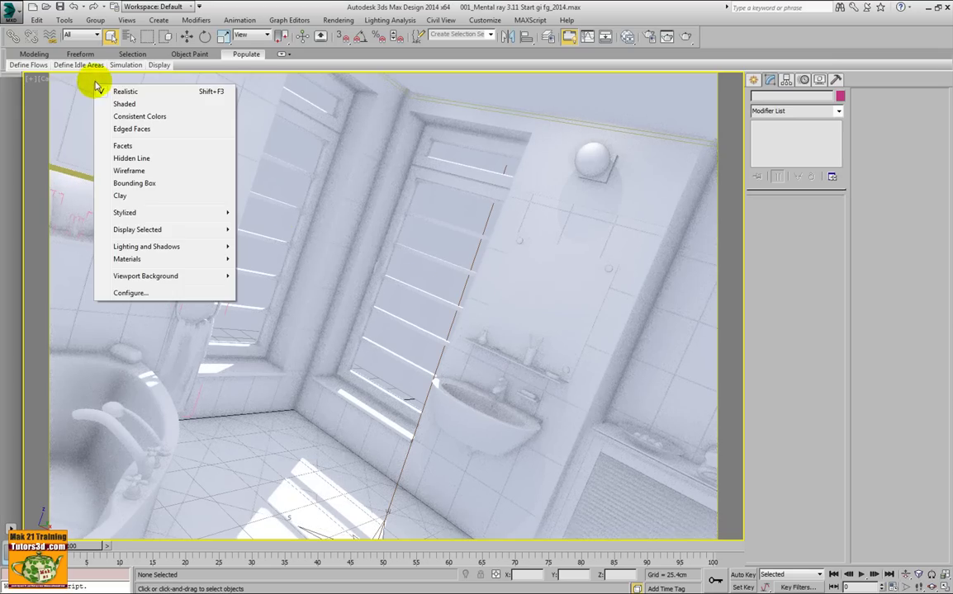
{"action": "left_click", "coordinate": [120, 195]}
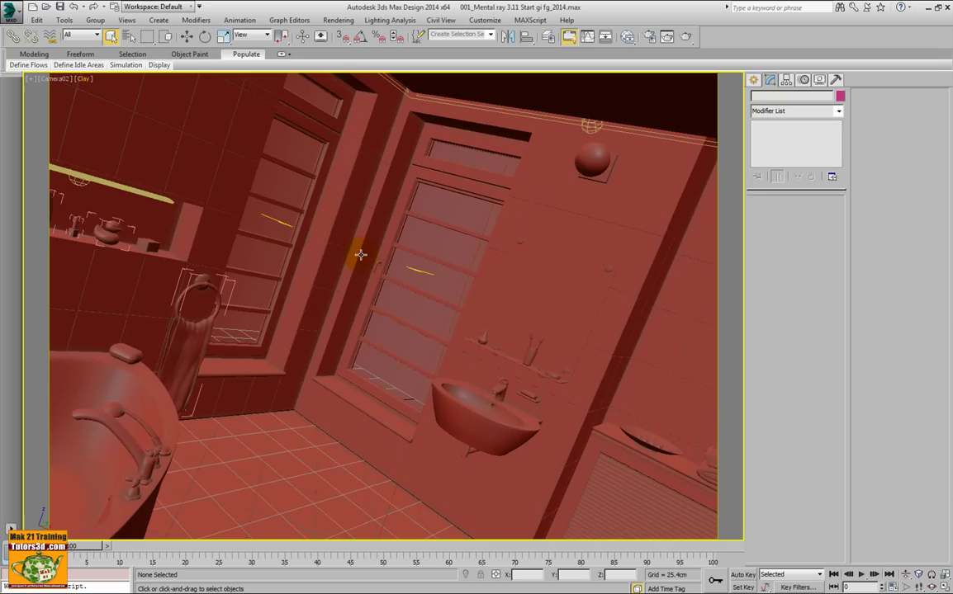
{"action": "left_click", "coordinate": [83, 80]}
{"action": "mouse_move", "coordinate": [125, 230]}
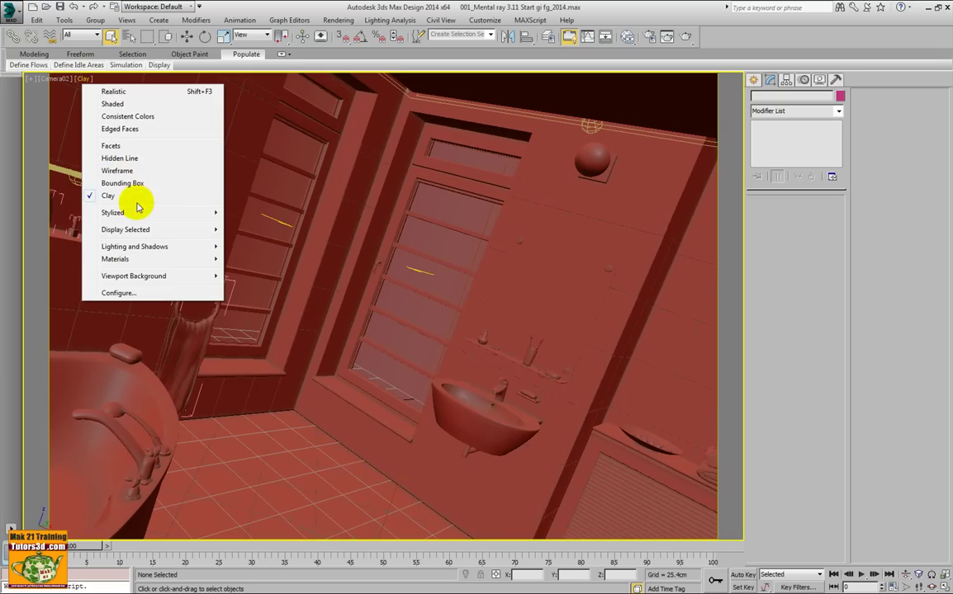
{"action": "left_click", "coordinate": [131, 128]}
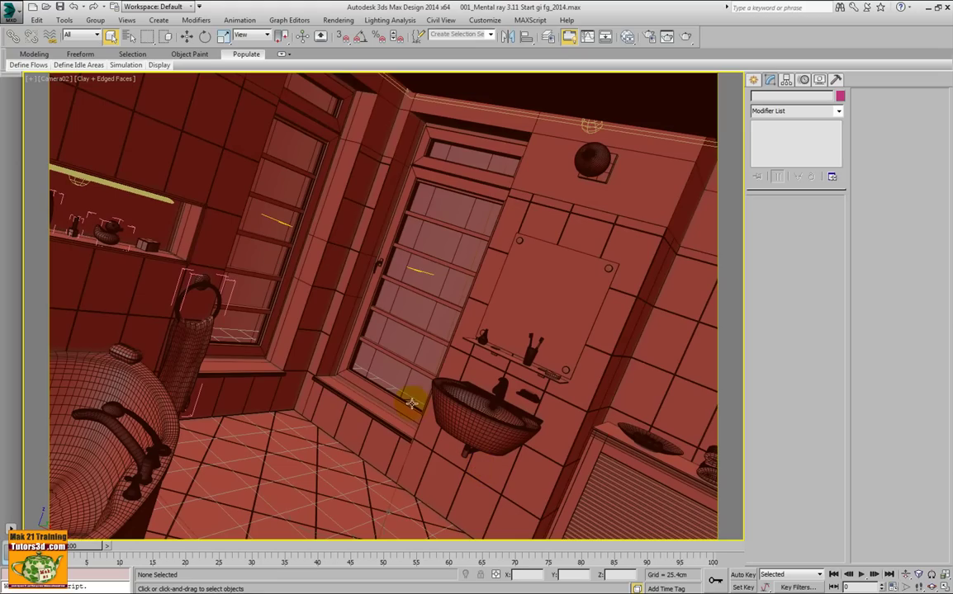
{"action": "left_click", "coordinate": [11, 12]}
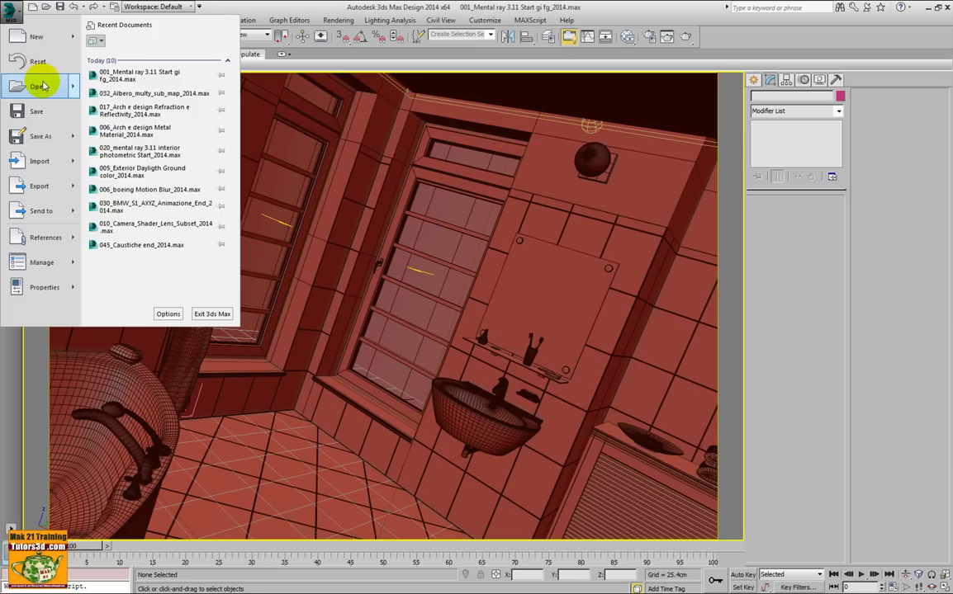
Open the 005_Mental ray 3.11 end fg Unfied Bonus file_2014 bathroom scene.
{"action": "mouse_move", "coordinate": [36, 86]}
{"action": "left_click", "coordinate": [107, 64]}
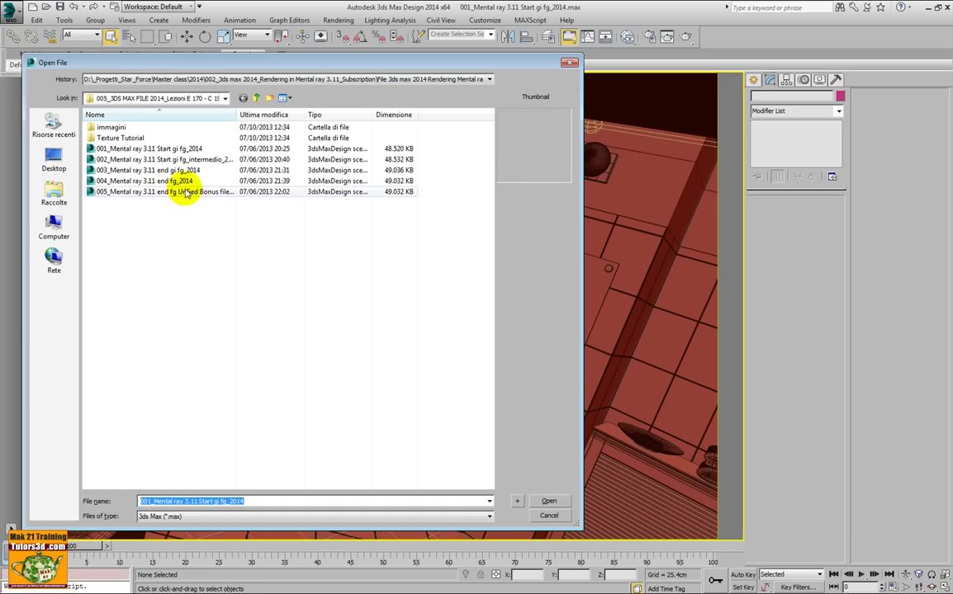
{"action": "left_click", "coordinate": [182, 180]}
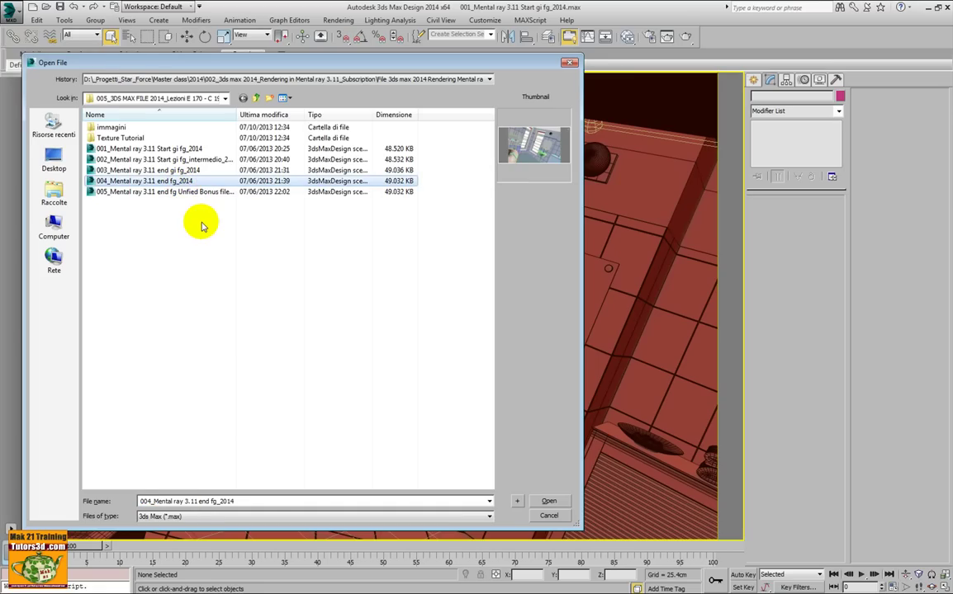
{"action": "left_click", "coordinate": [190, 192]}
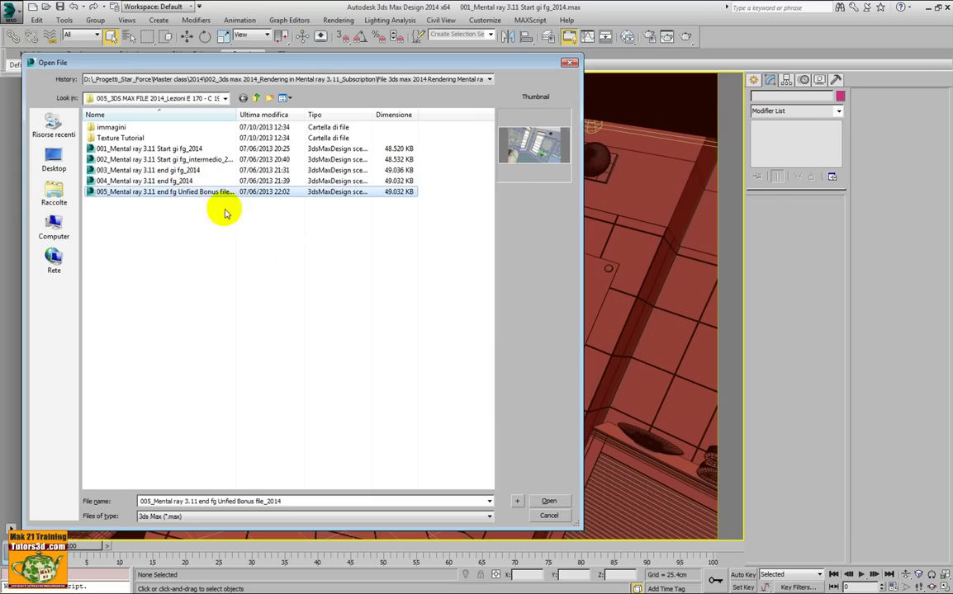
{"action": "left_click_drag", "start_coordinate": [237, 115], "coordinate": [275, 118]}
{"action": "left_click", "coordinate": [552, 501]}
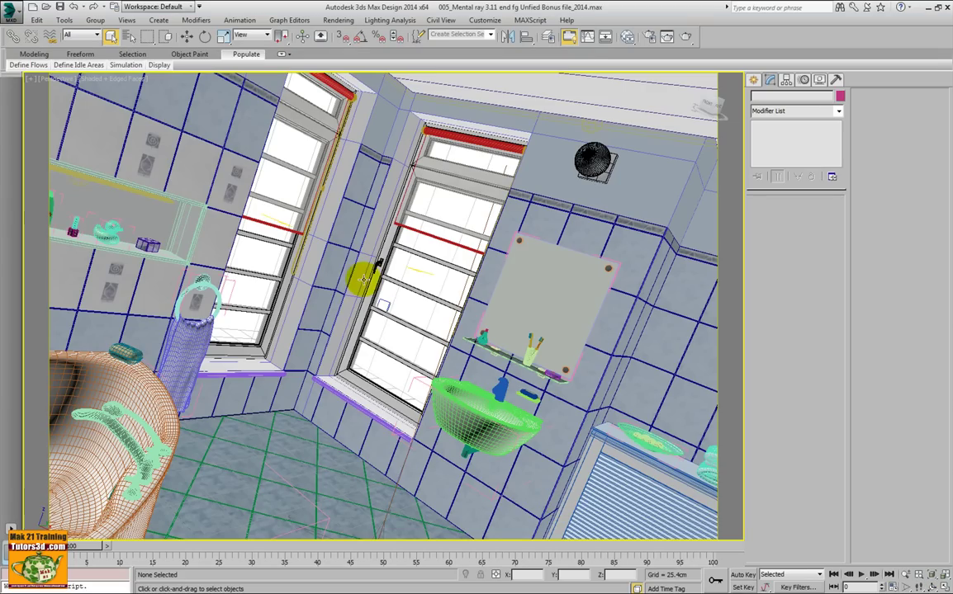
{"action": "left_click", "coordinate": [338, 20]}
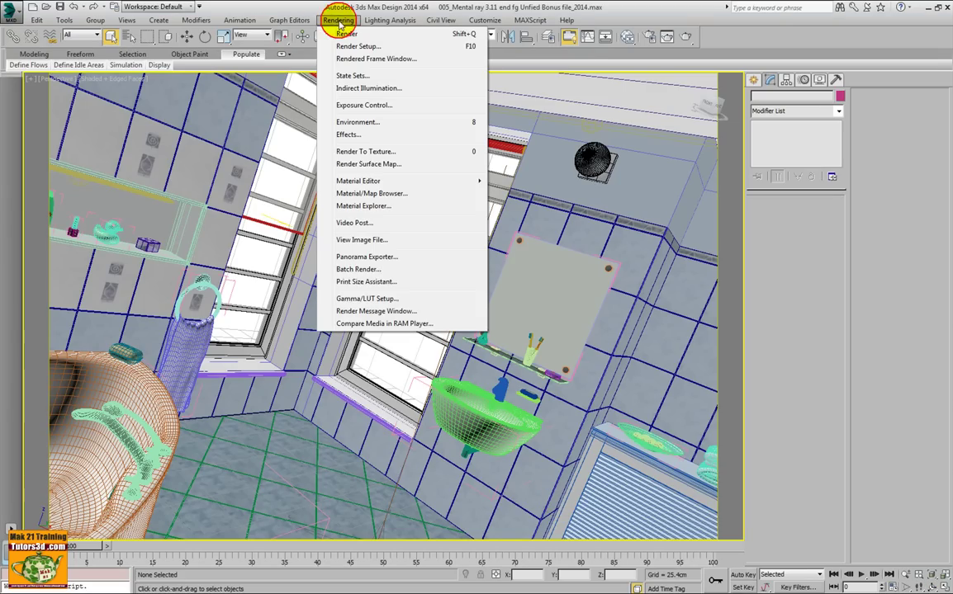
{"action": "left_click", "coordinate": [363, 239]}
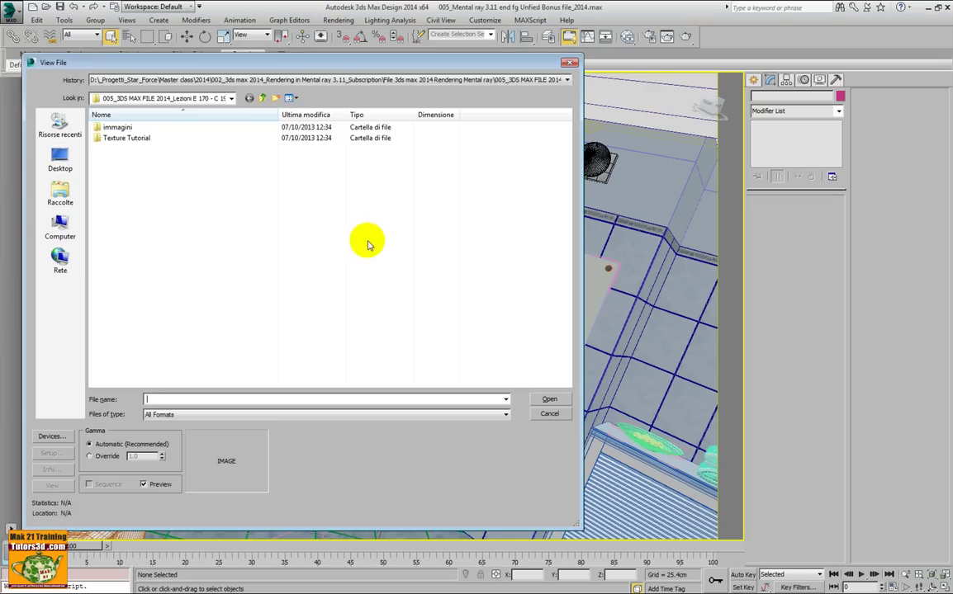
{"action": "double_click", "coordinate": [129, 129]}
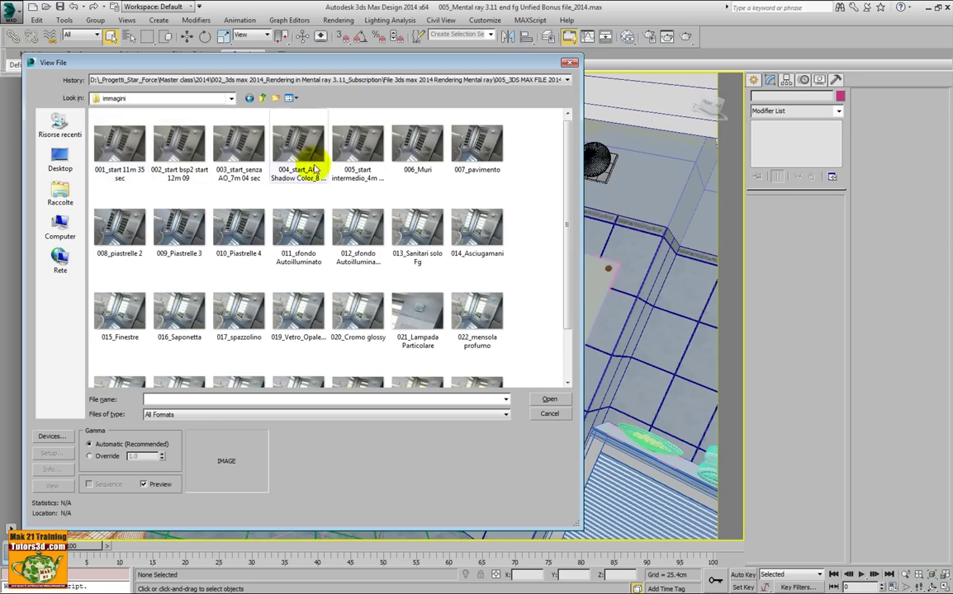
{"action": "mouse_move", "coordinate": [568, 181]}
{"action": "left_mouse_down"}
{"action": "mouse_move", "coordinate": [568, 272]}
{"action": "mouse_move", "coordinate": [568, 190]}
{"action": "left_mouse_up"}
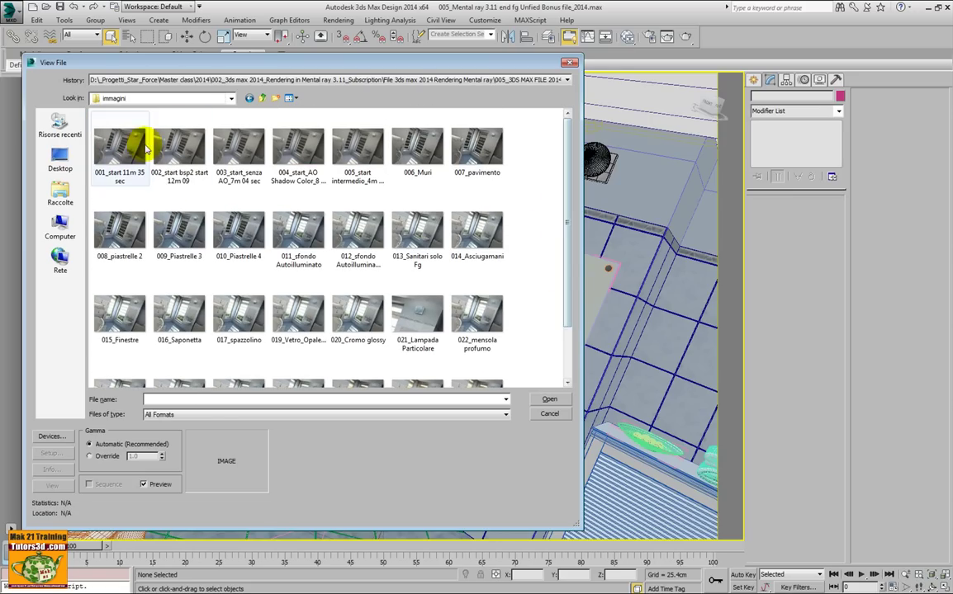
{"action": "left_click", "coordinate": [421, 312]}
{"action": "left_click", "coordinate": [549, 399]}
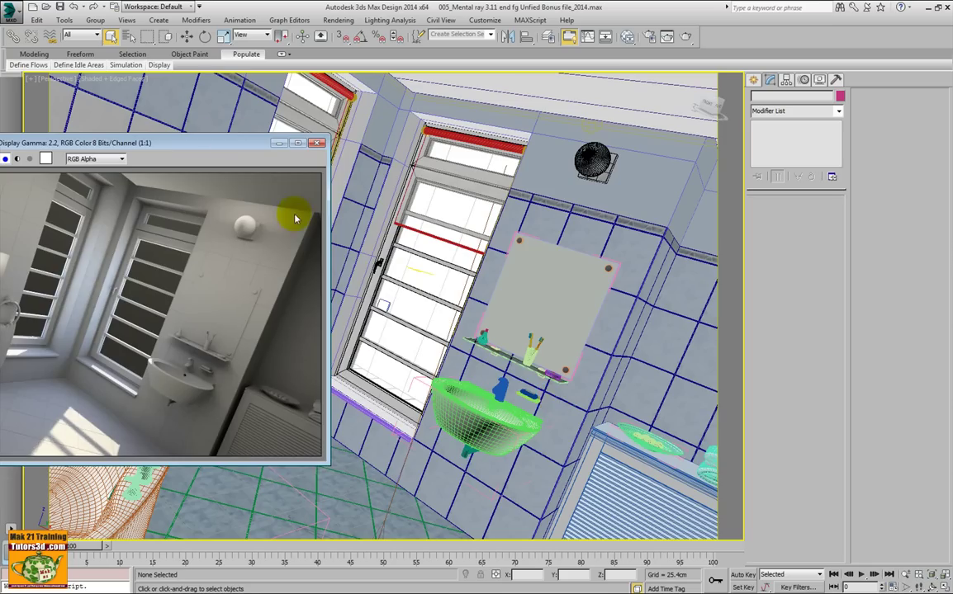
{"action": "mouse_move", "coordinate": [188, 143]}
{"action": "left_mouse_down"}
{"action": "mouse_move", "coordinate": [330, 152]}
{"action": "mouse_move", "coordinate": [430, 123]}
{"action": "left_mouse_up"}
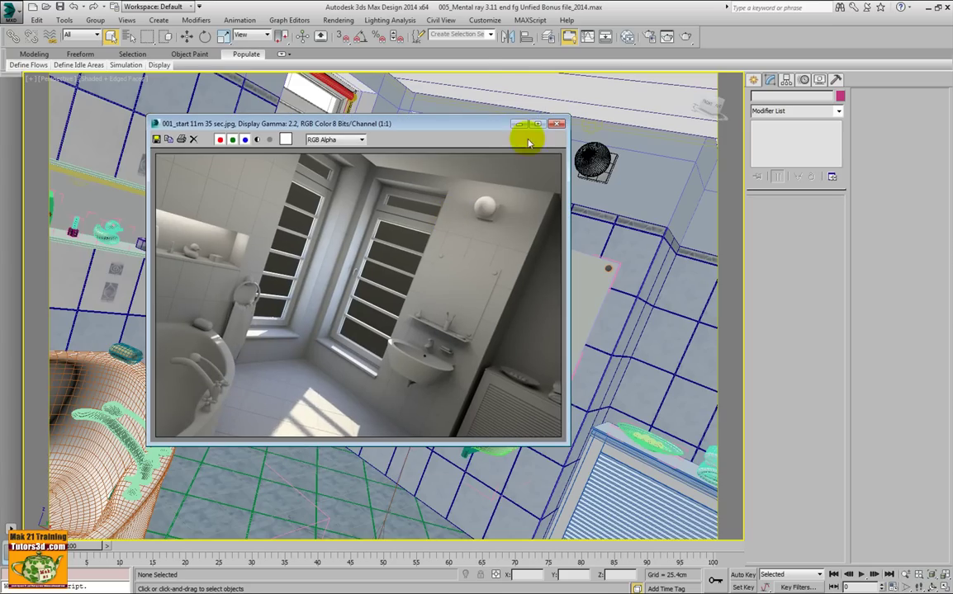
{"action": "left_click", "coordinate": [556, 123]}
{"action": "left_click", "coordinate": [338, 20]}
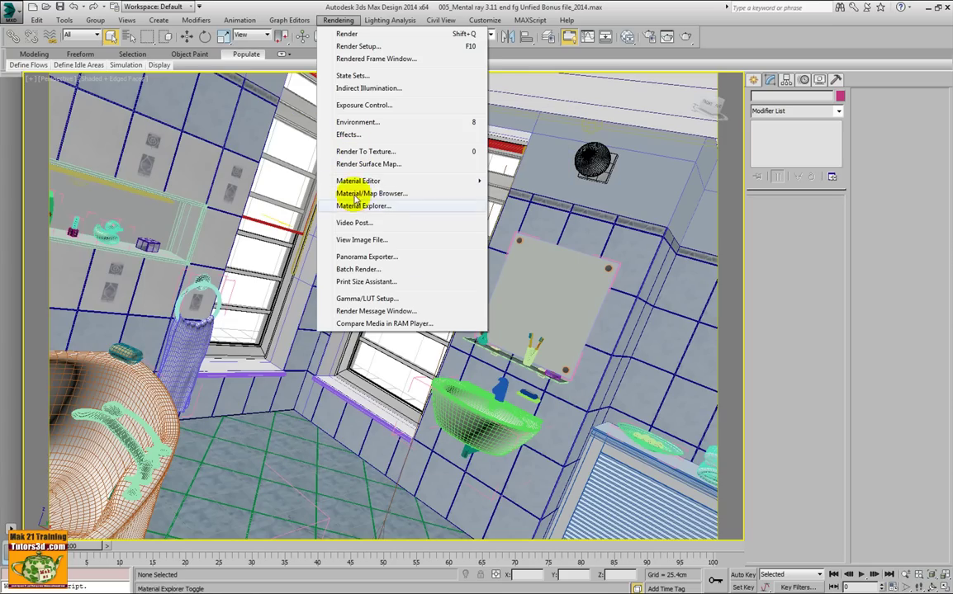
{"action": "left_click", "coordinate": [362, 240]}
{"action": "left_click_drag", "start_coordinate": [566, 227], "coordinate": [569, 304]}
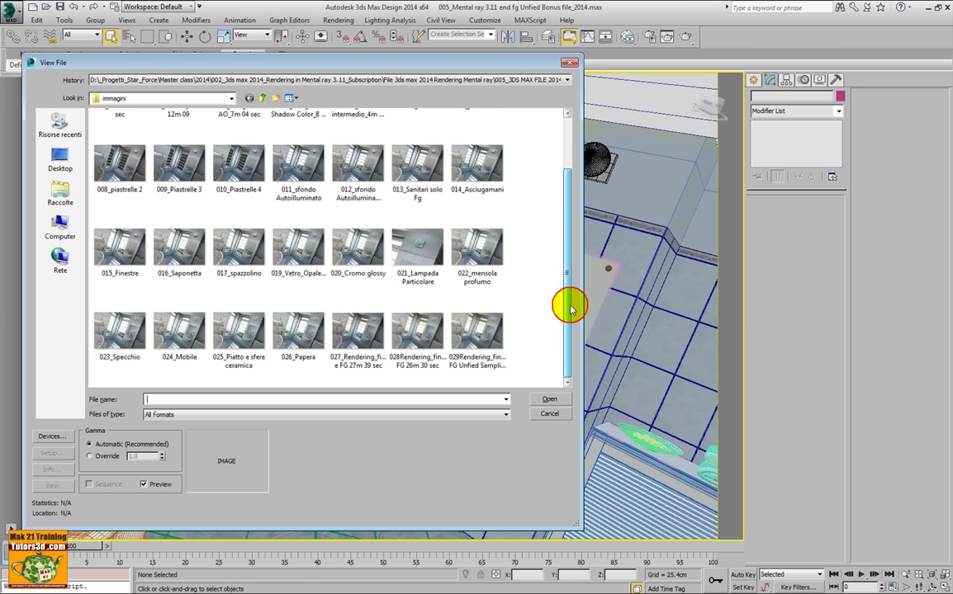
{"action": "left_click", "coordinate": [491, 343]}
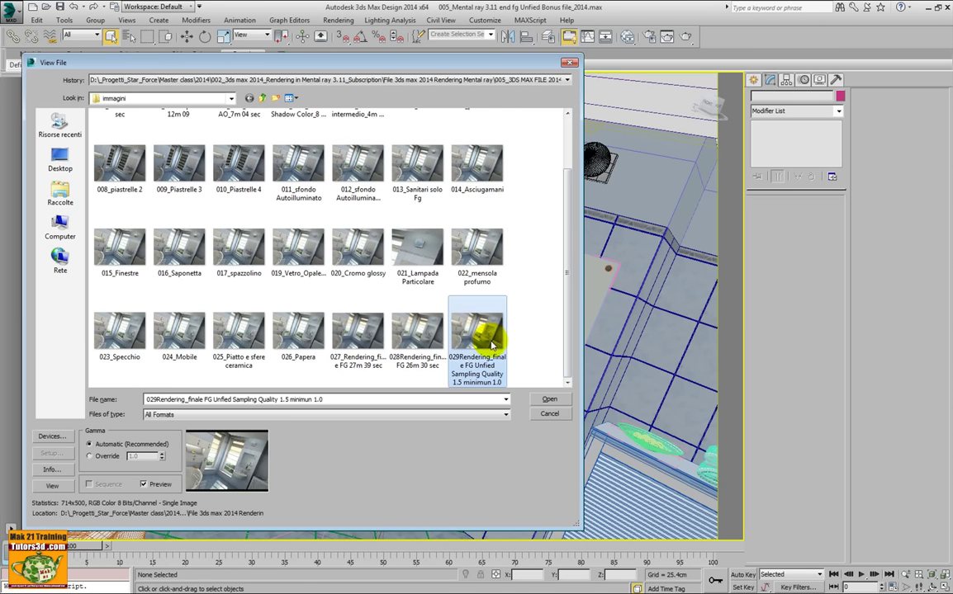
{"action": "left_click", "coordinate": [549, 400]}
{"action": "mouse_move", "coordinate": [203, 126]}
{"action": "left_mouse_down"}
{"action": "mouse_move", "coordinate": [261, 146]}
{"action": "mouse_move", "coordinate": [458, 97]}
{"action": "left_mouse_up"}
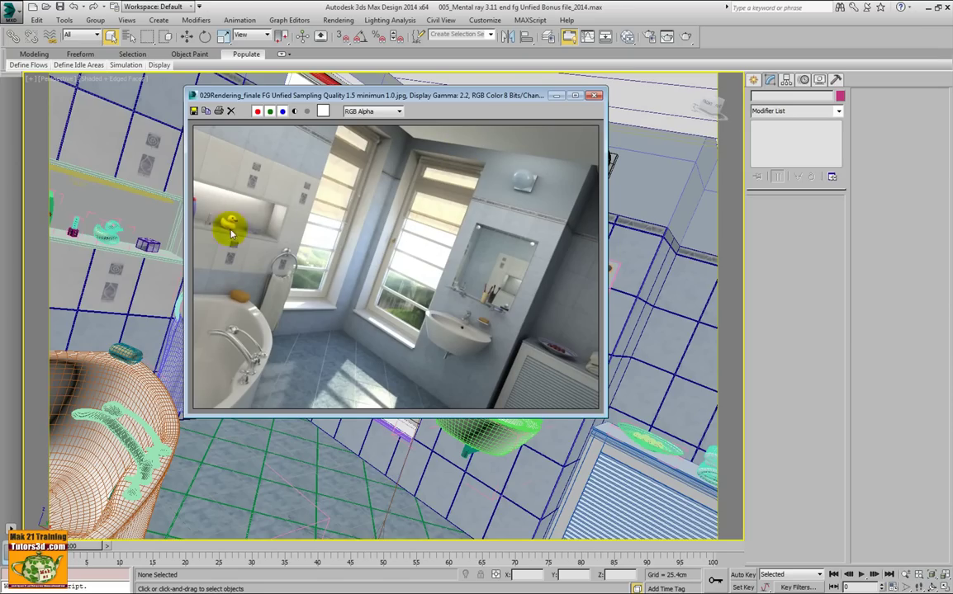
{"action": "left_click", "coordinate": [596, 97]}
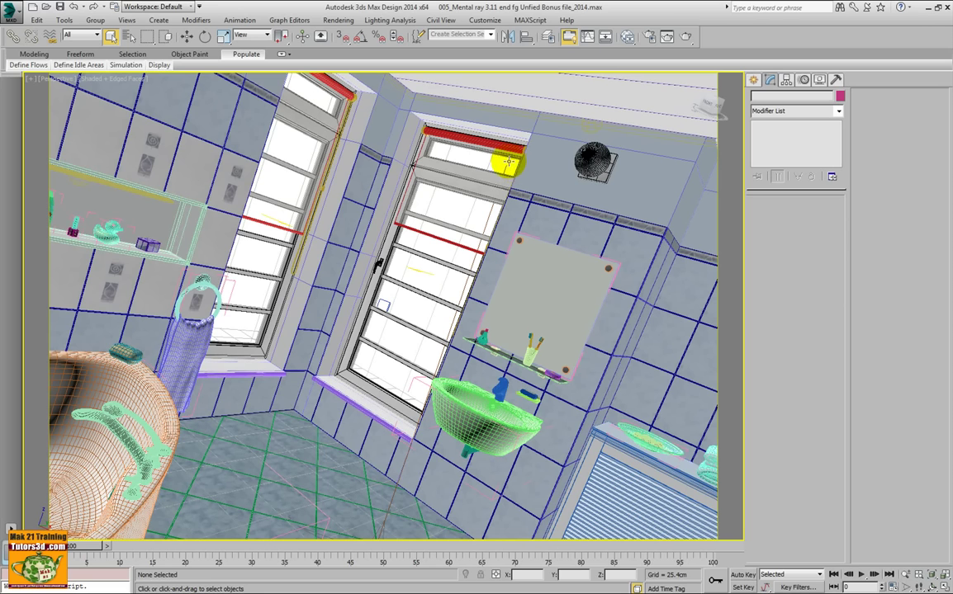
{"action": "key", "text": "alt+Tab"}
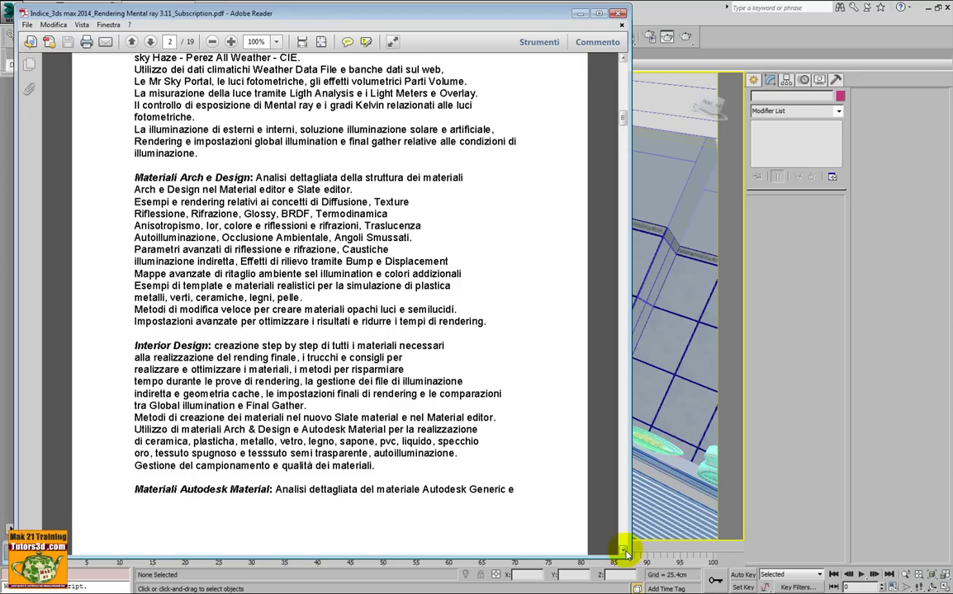
{"action": "scroll", "coordinate": [583, 546], "scroll_direction": "down", "scroll_amount": 1}
{"action": "scroll", "coordinate": [583, 547], "scroll_direction": "down", "scroll_amount": 5}
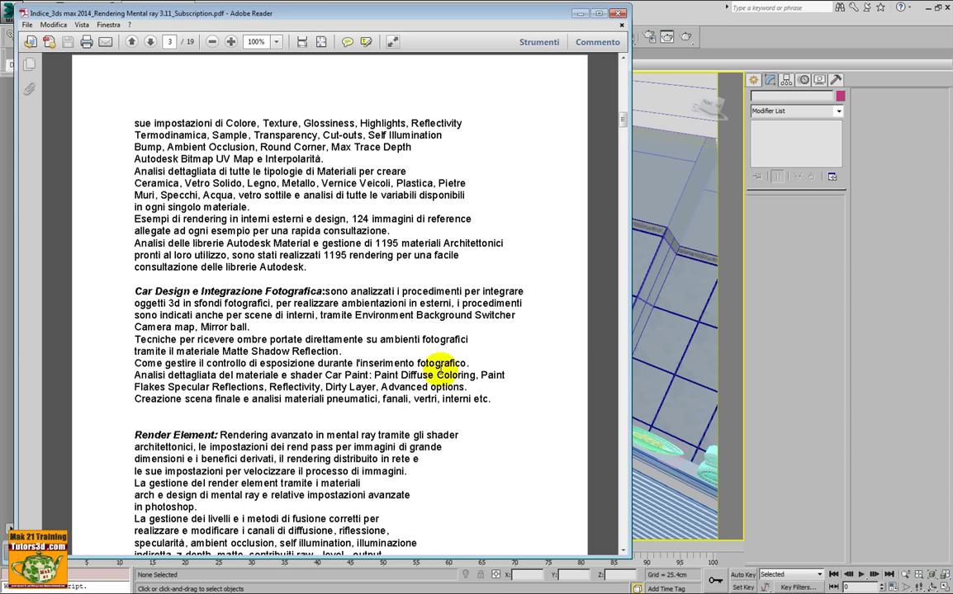
{"action": "left_click_drag", "start_coordinate": [623, 121], "coordinate": [541, 137]}
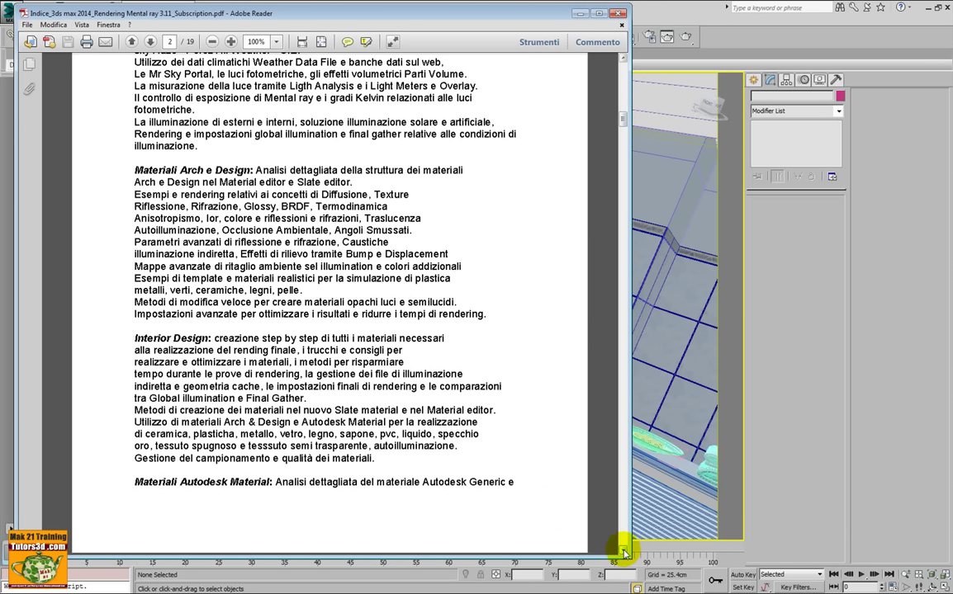
{"action": "scroll", "coordinate": [563, 500], "scroll_direction": "down", "scroll_amount": 5}
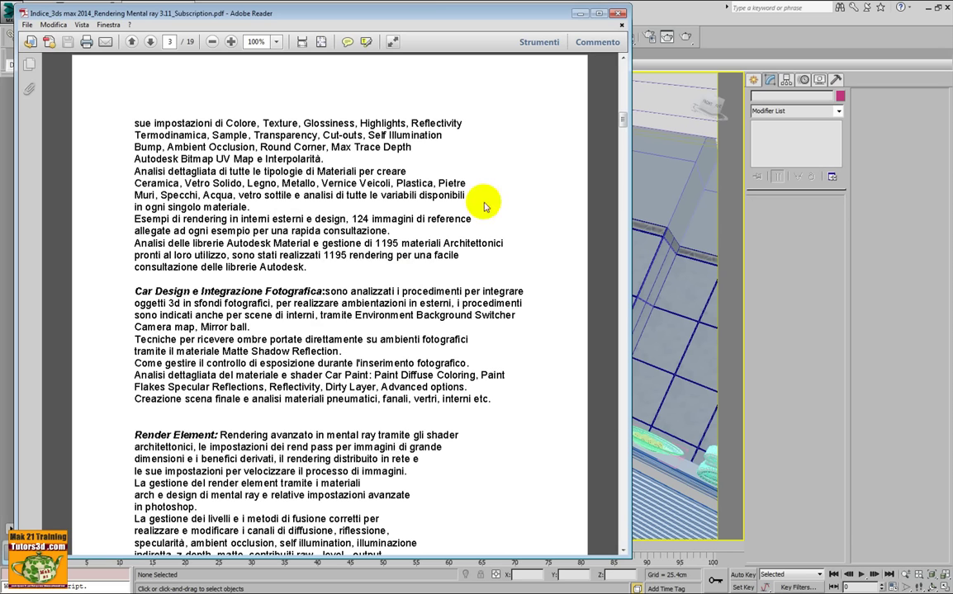
{"action": "left_click", "coordinate": [654, 18]}
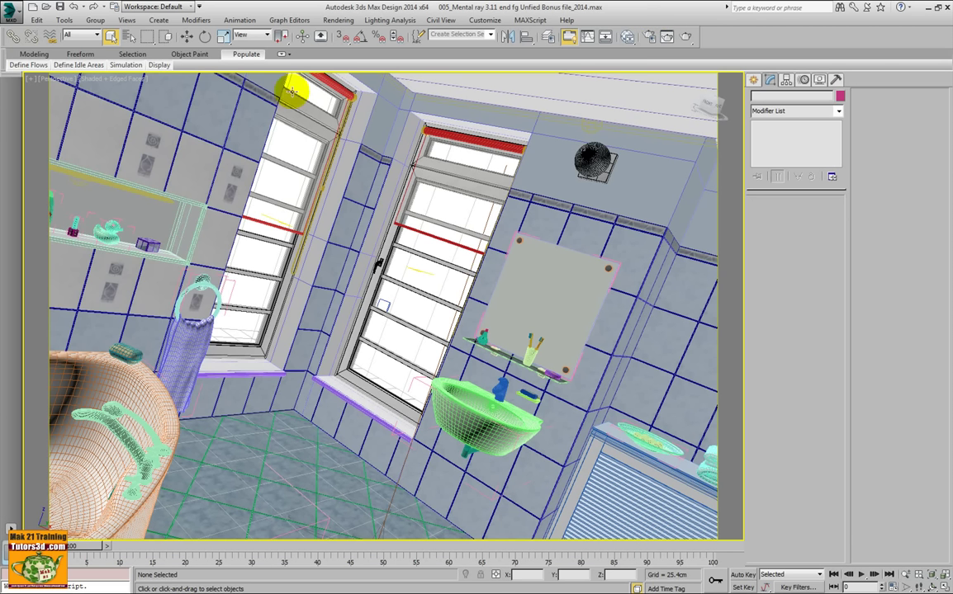
Open 012_Autodesk Material Translucency_2014 from the 006 lessons folder.
{"action": "left_click", "coordinate": [12, 11]}
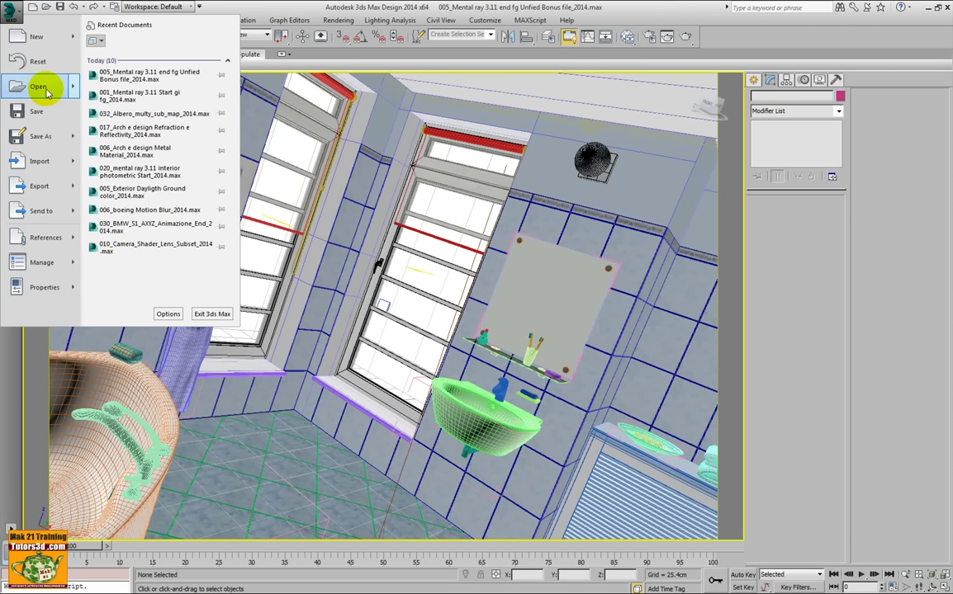
{"action": "left_click", "coordinate": [48, 91]}
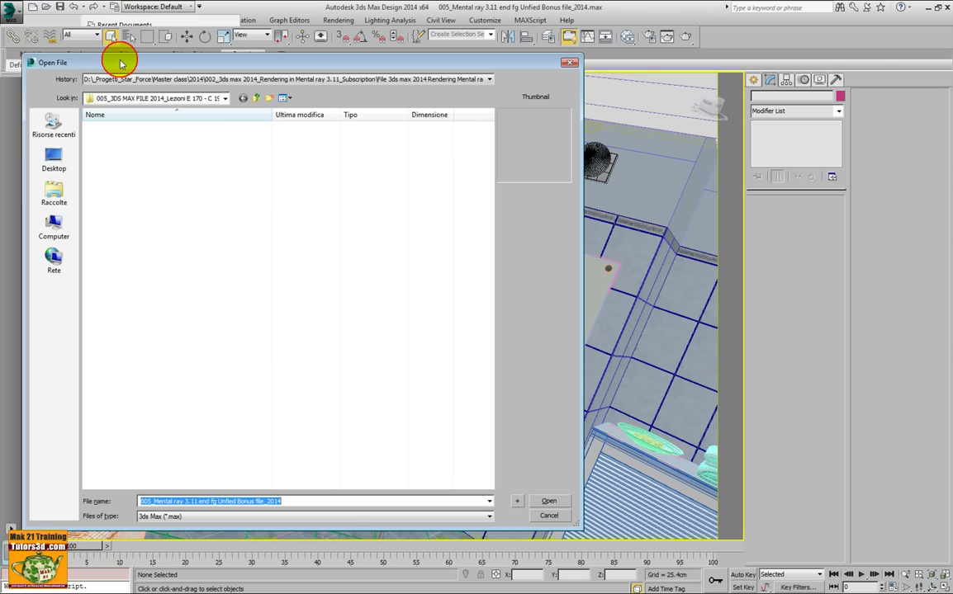
{"action": "left_click", "coordinate": [255, 97]}
{"action": "double_click", "coordinate": [165, 181]}
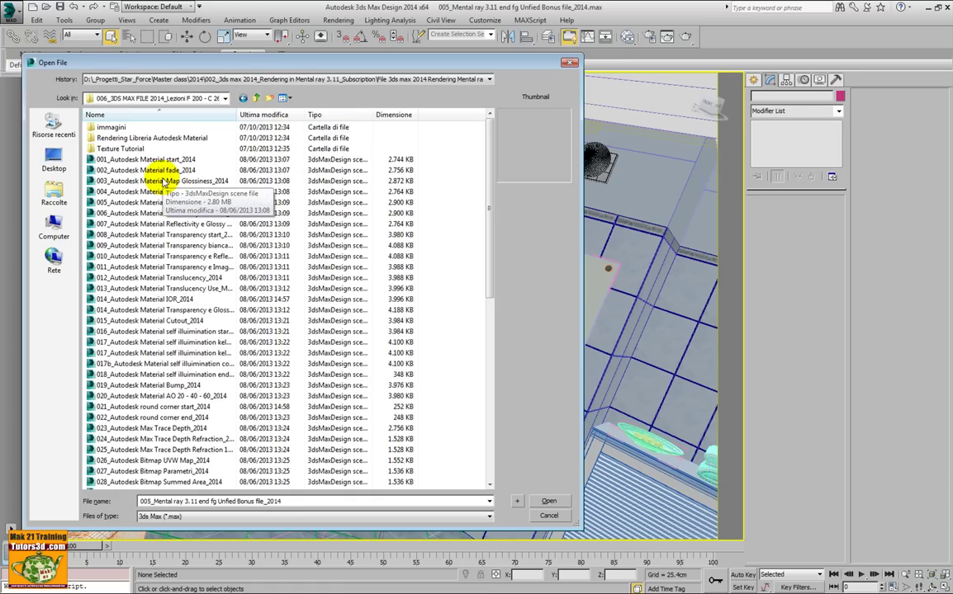
{"action": "left_click_drag", "start_coordinate": [487, 234], "coordinate": [439, 223]}
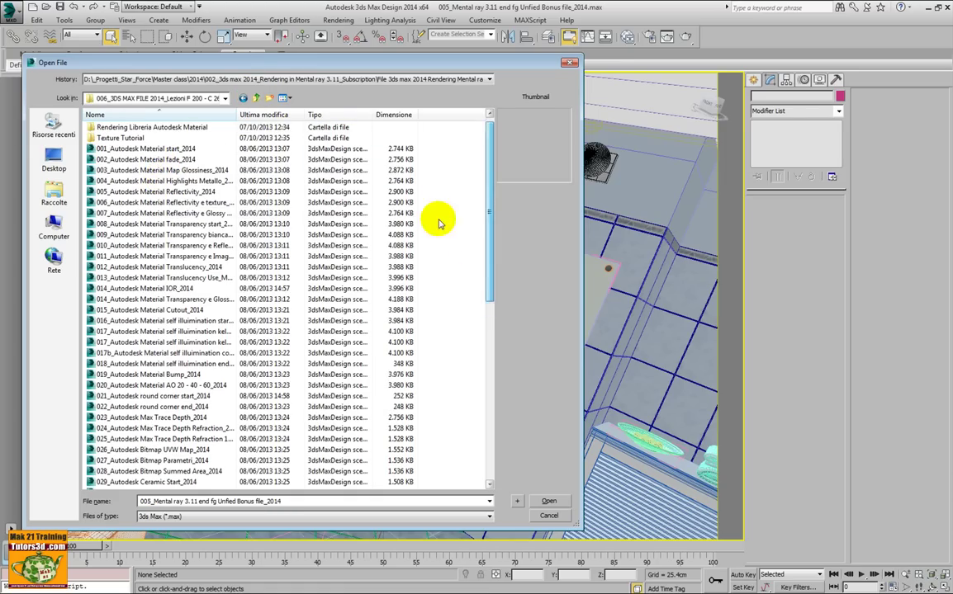
{"action": "left_click_drag", "start_coordinate": [238, 115], "coordinate": [306, 117]}
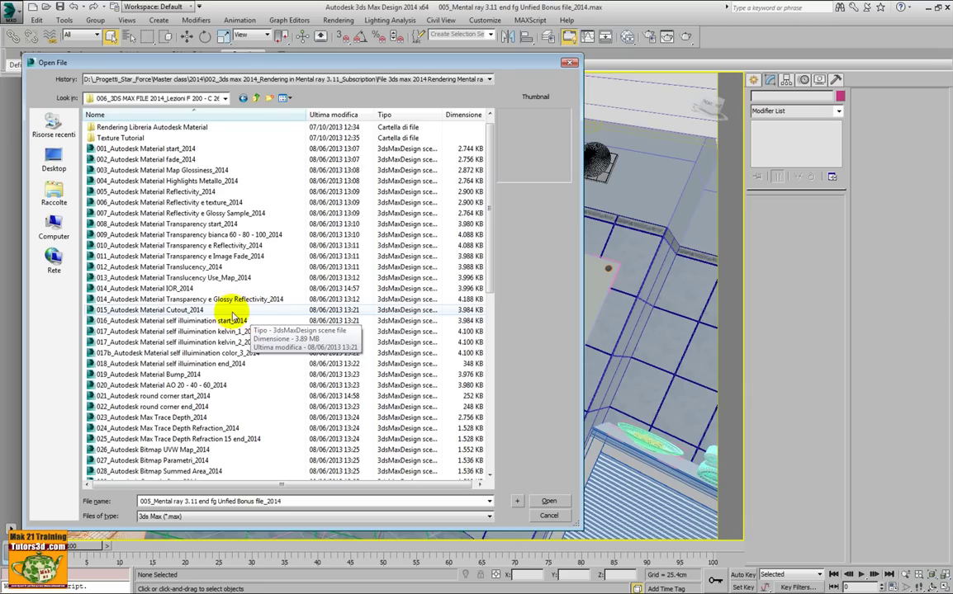
{"action": "left_click", "coordinate": [175, 267]}
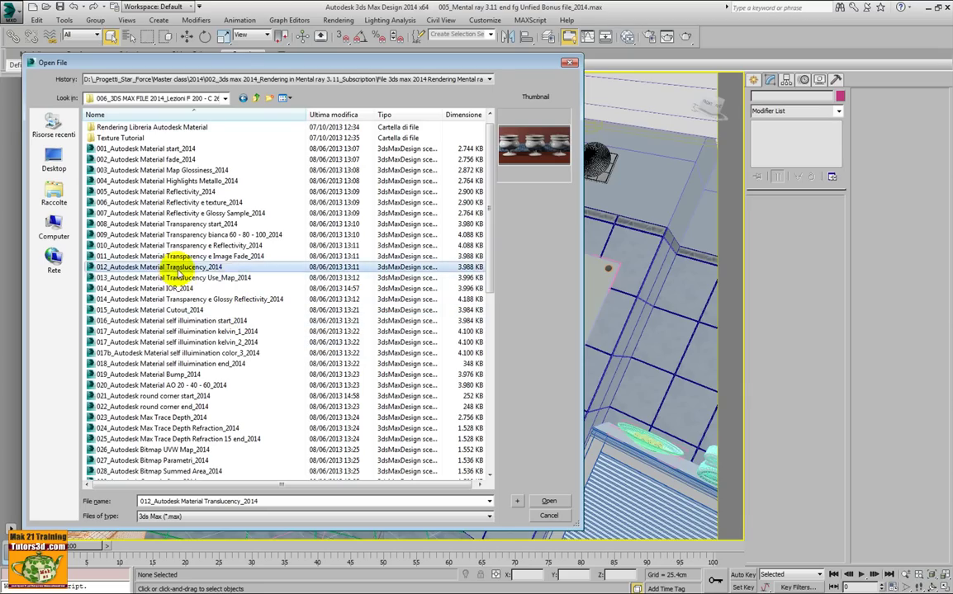
{"action": "left_click", "coordinate": [551, 501]}
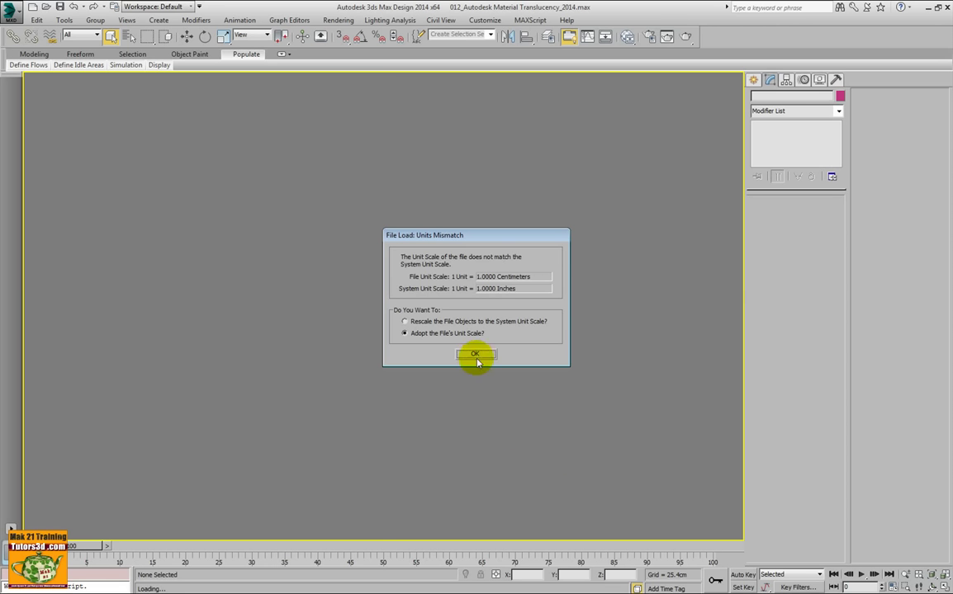
Adopt the file's centimetre units, then show Default Generic 3 in the Slate Material Editor.
{"action": "left_click", "coordinate": [475, 354]}
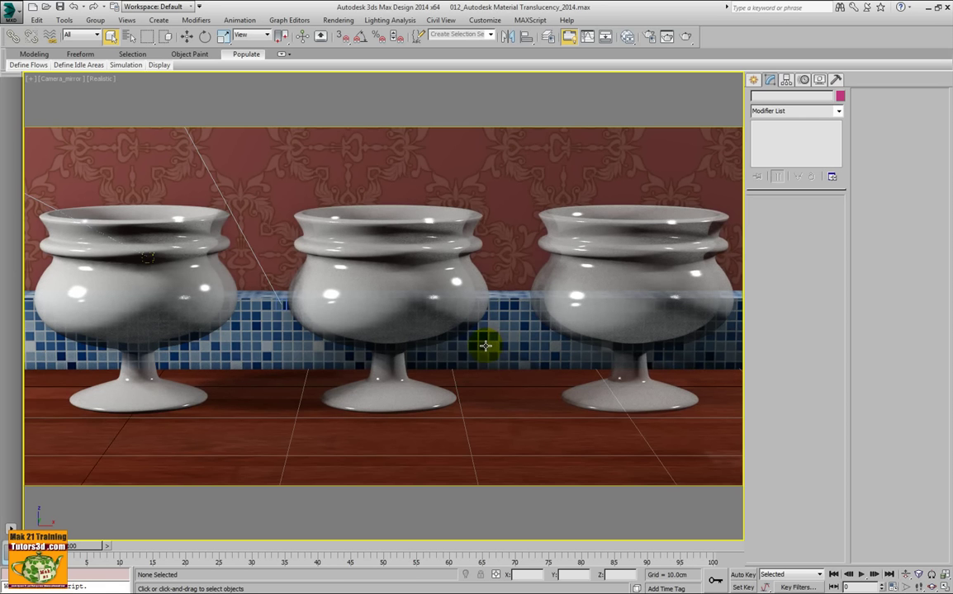
{"action": "left_click", "coordinate": [627, 36]}
{"action": "double_click", "coordinate": [528, 157]}
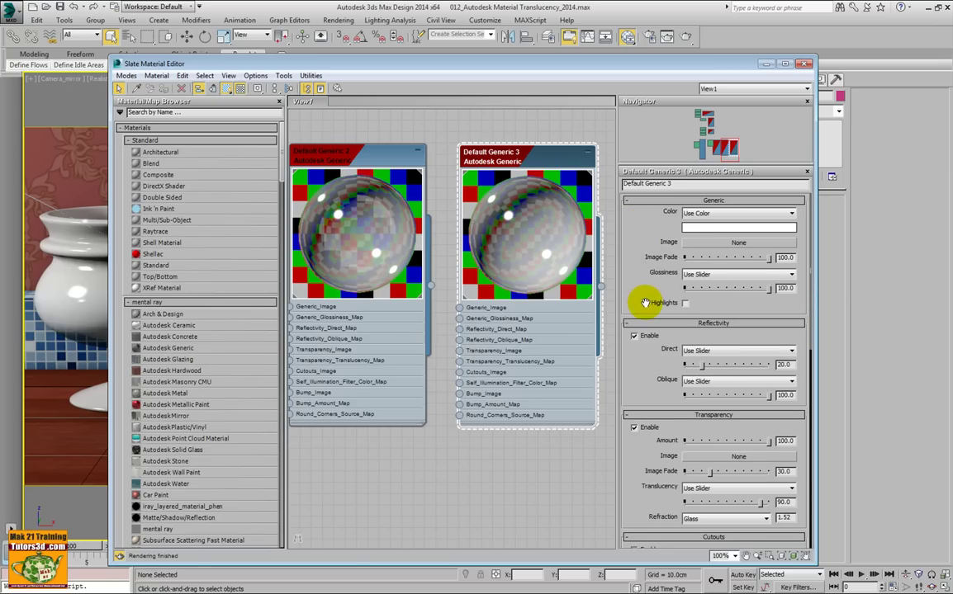
Scroll through Default Generic 3's material rollouts, then close the Slate Material Editor.
{"action": "scroll", "coordinate": [638, 297], "scroll_direction": "down", "scroll_amount": 3}
{"action": "scroll", "coordinate": [652, 309], "scroll_direction": "down", "scroll_amount": 3}
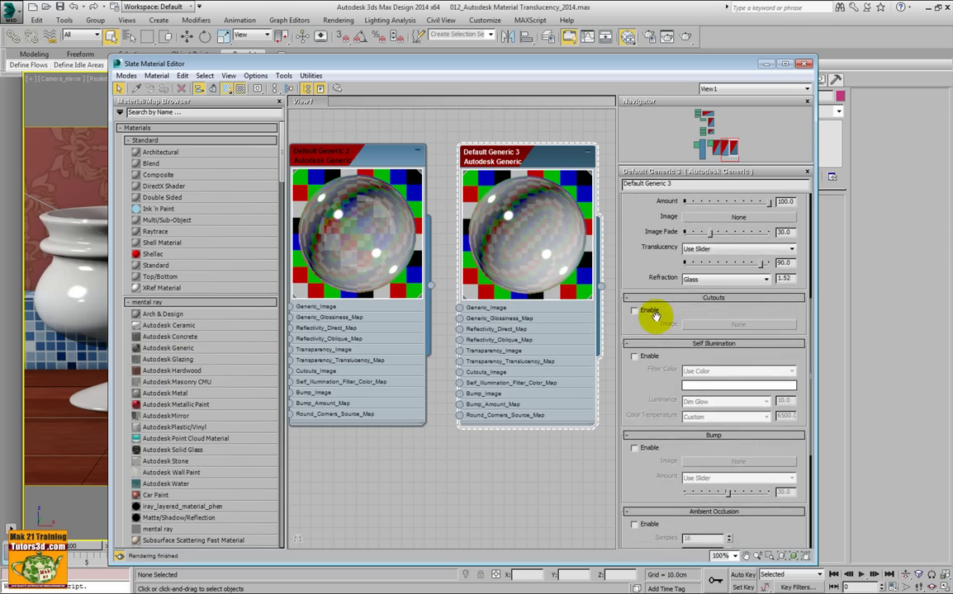
{"action": "scroll", "coordinate": [664, 339], "scroll_direction": "down", "scroll_amount": 4}
{"action": "scroll", "coordinate": [672, 355], "scroll_direction": "down", "scroll_amount": 4}
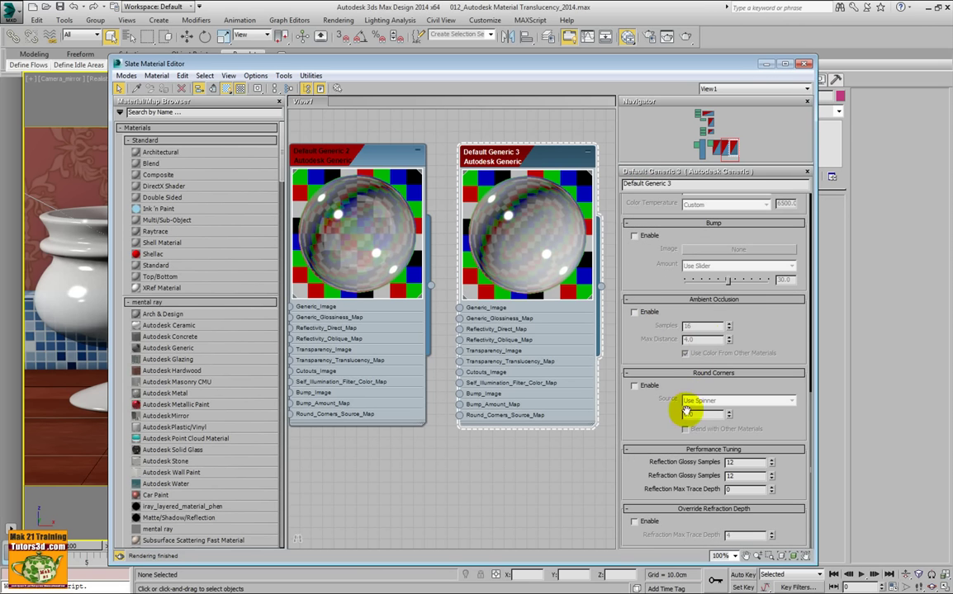
{"action": "scroll", "coordinate": [619, 368], "scroll_direction": "up", "scroll_amount": 4}
{"action": "scroll", "coordinate": [661, 395], "scroll_direction": "up", "scroll_amount": 3}
{"action": "scroll", "coordinate": [663, 393], "scroll_direction": "up", "scroll_amount": 3}
{"action": "scroll", "coordinate": [663, 394], "scroll_direction": "up", "scroll_amount": 3}
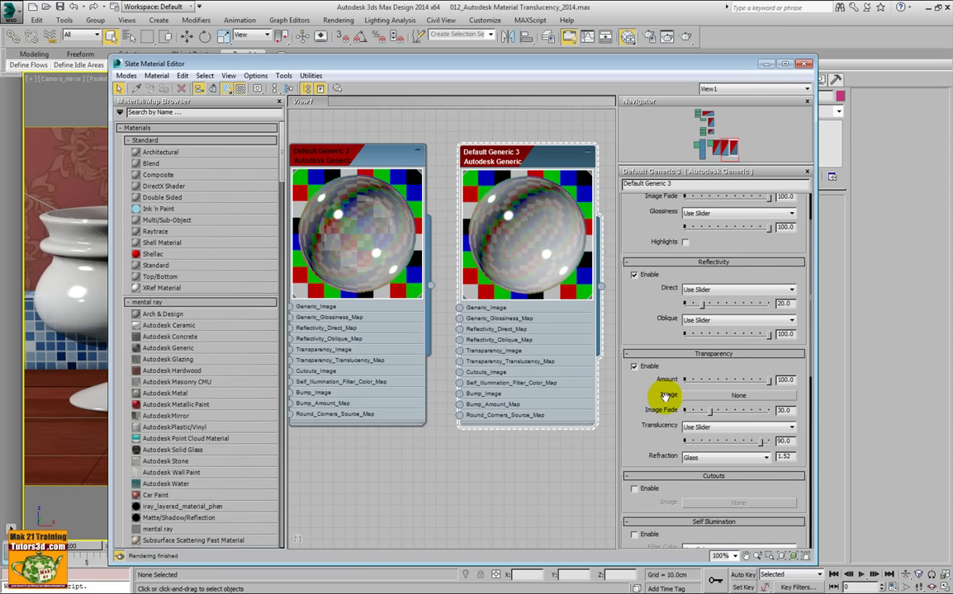
{"action": "scroll", "coordinate": [663, 394], "scroll_direction": "up", "scroll_amount": 3}
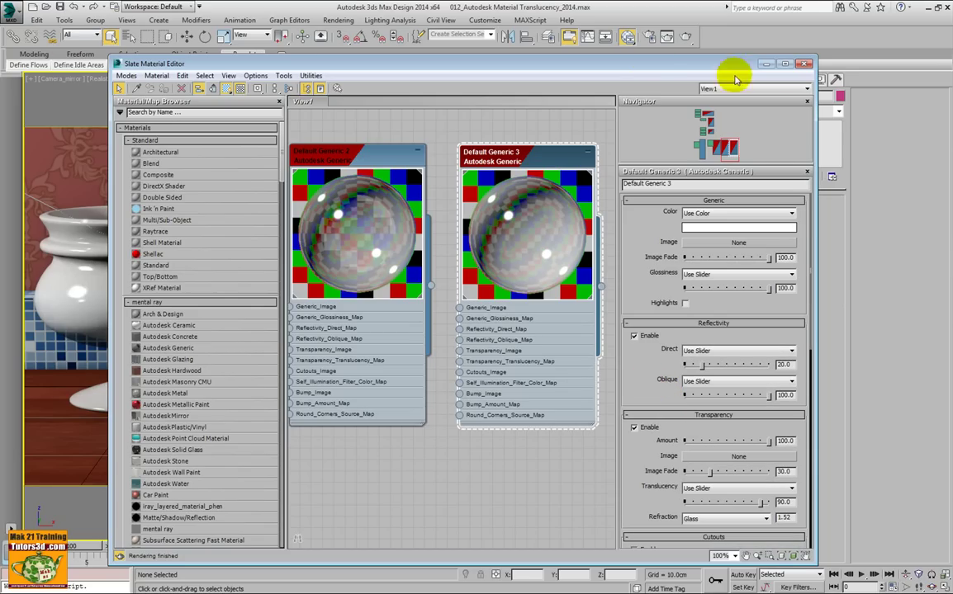
{"action": "left_click", "coordinate": [803, 64]}
Open 036_Autodesk Hardwood end_2014 without saving changes to the translucency scene.
{"action": "left_click", "coordinate": [14, 14]}
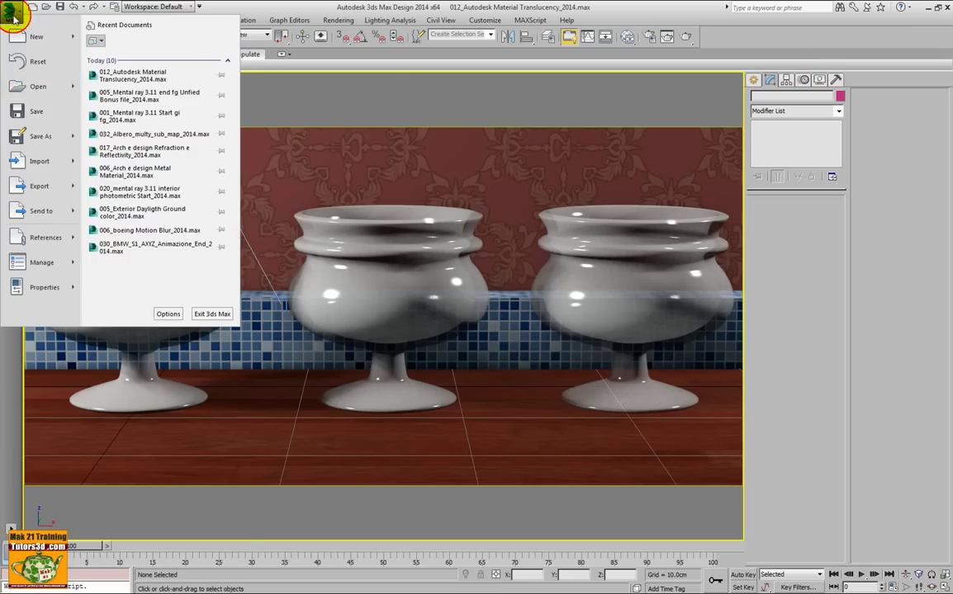
{"action": "left_click", "coordinate": [132, 70]}
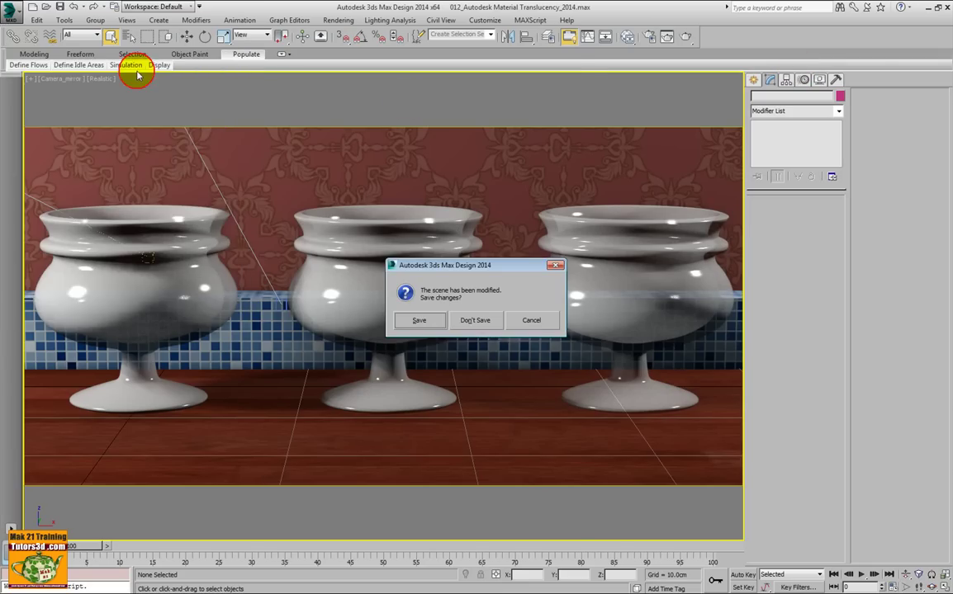
{"action": "left_click", "coordinate": [451, 322]}
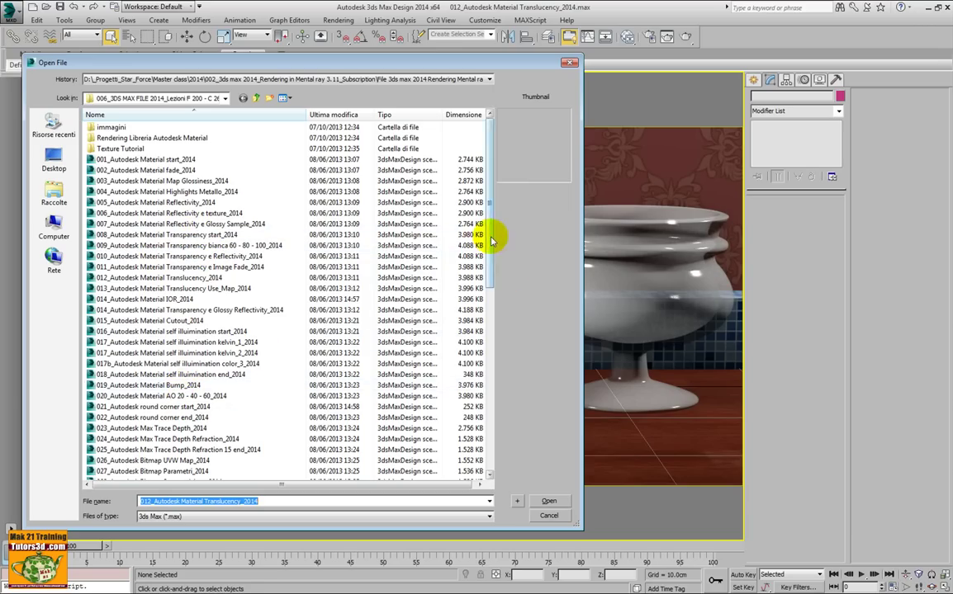
{"action": "left_click_drag", "start_coordinate": [492, 239], "coordinate": [493, 319]}
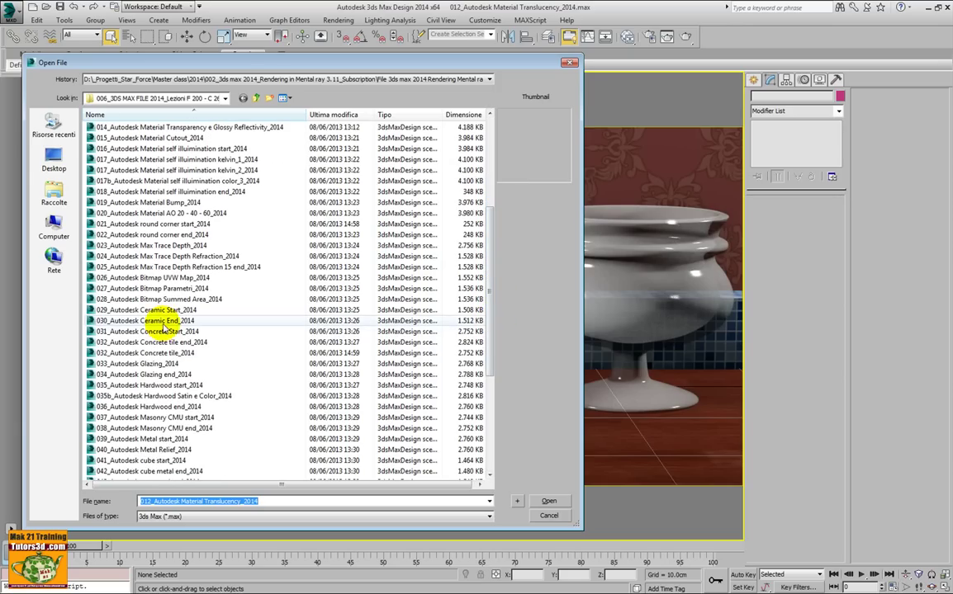
{"action": "left_click_drag", "start_coordinate": [486, 312], "coordinate": [495, 345]}
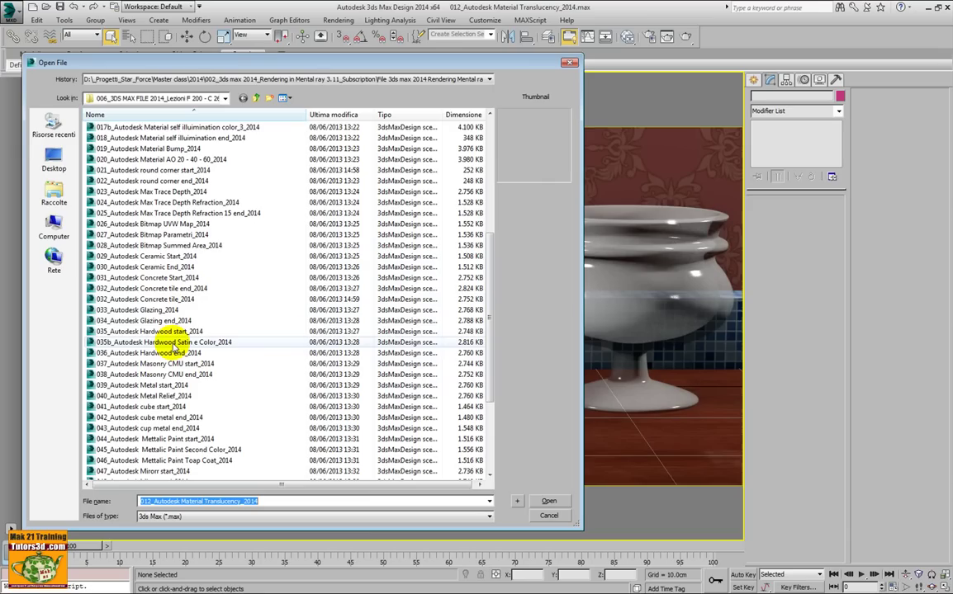
{"action": "left_click", "coordinate": [173, 353]}
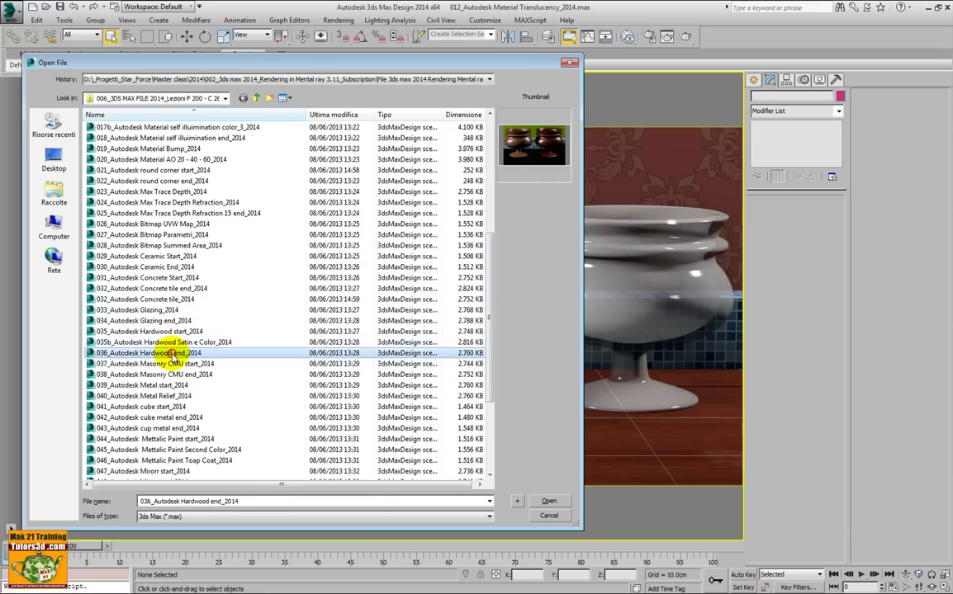
{"action": "left_click", "coordinate": [545, 501]}
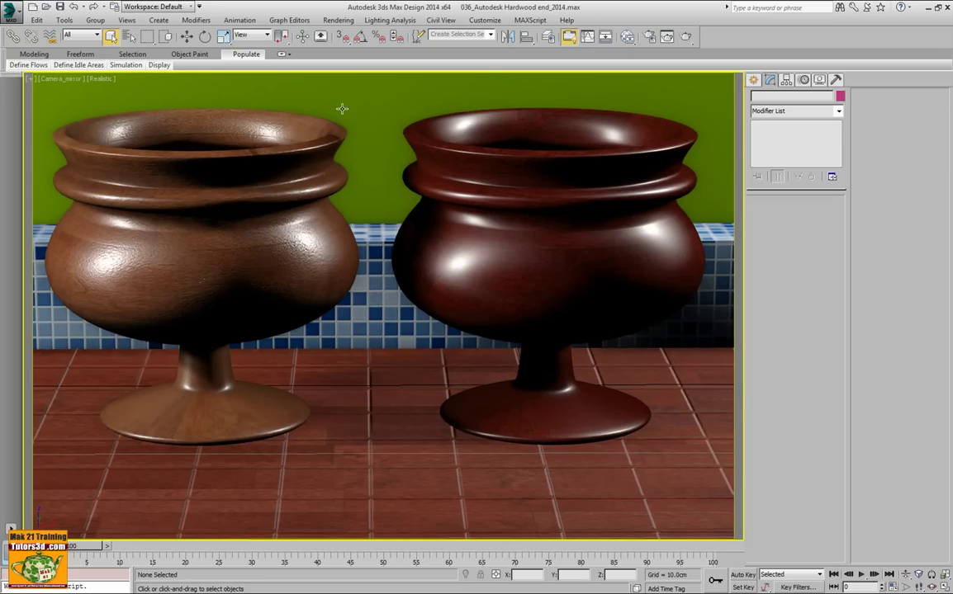
{"action": "left_click", "coordinate": [339, 20]}
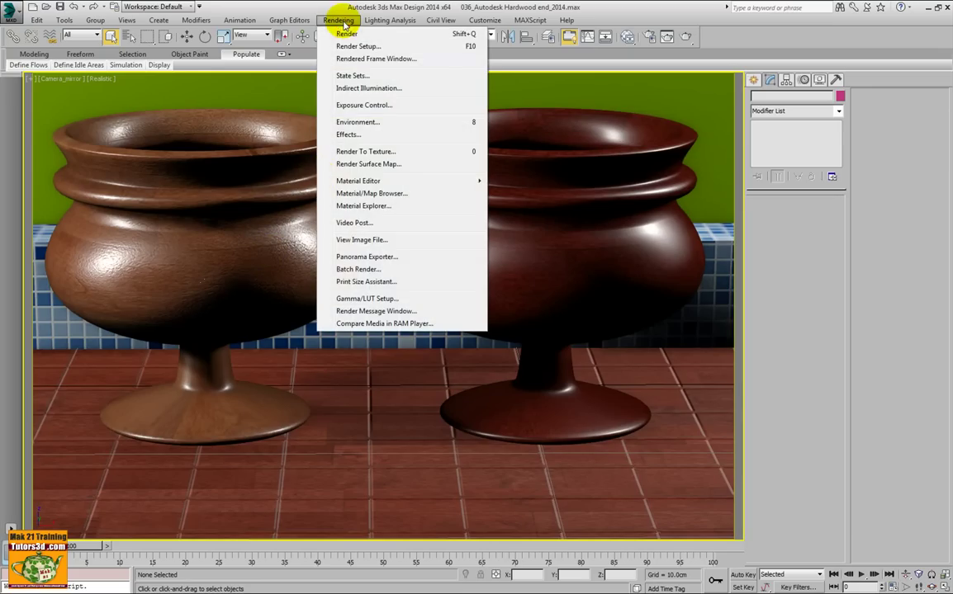
{"action": "left_click", "coordinate": [363, 239]}
{"action": "double_click", "coordinate": [128, 130]}
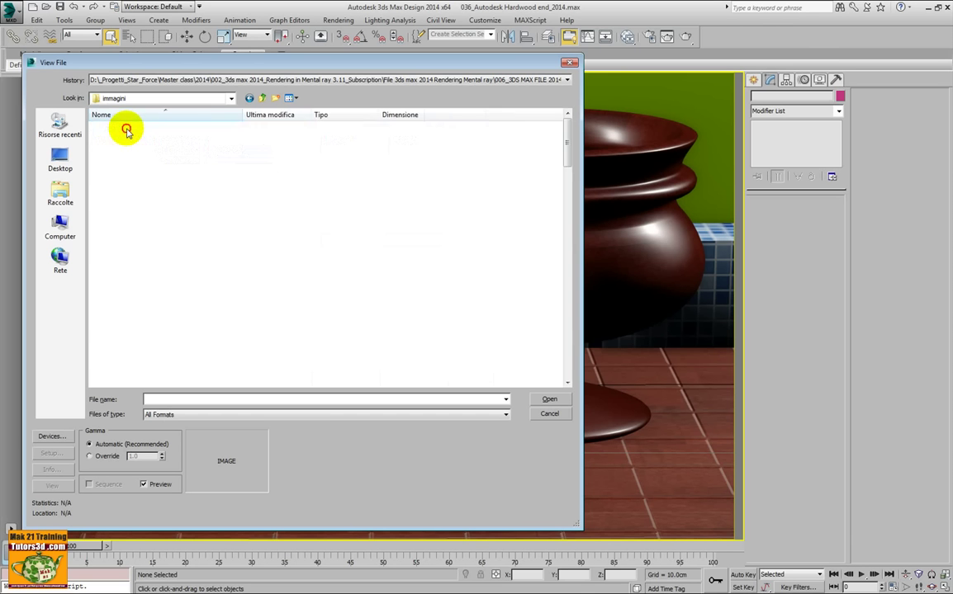
{"action": "scroll", "coordinate": [566, 156], "scroll_direction": "down", "scroll_amount": 1}
{"action": "left_click_drag", "start_coordinate": [566, 157], "coordinate": [572, 191]}
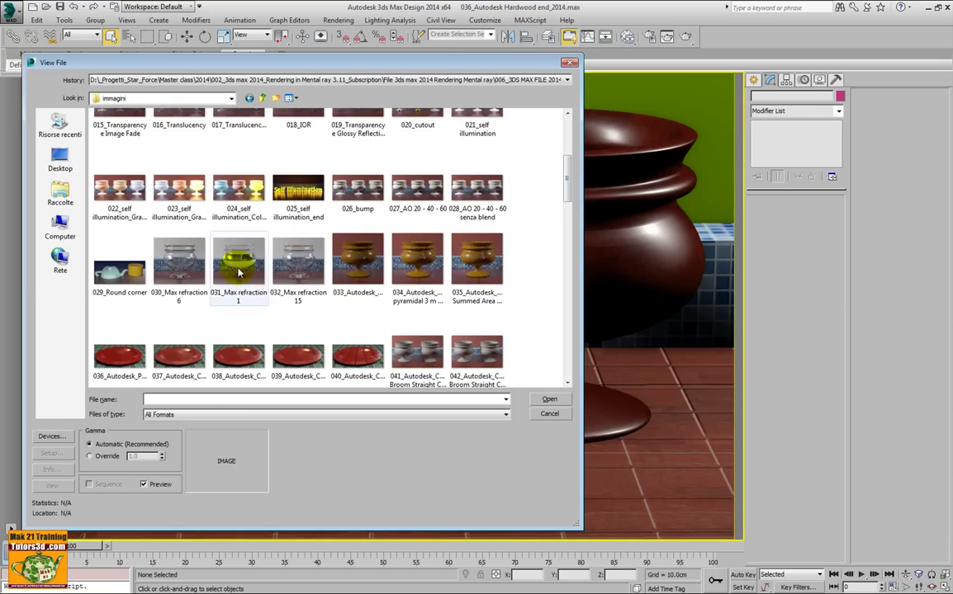
{"action": "left_click", "coordinate": [179, 262]}
{"action": "left_click", "coordinate": [549, 400]}
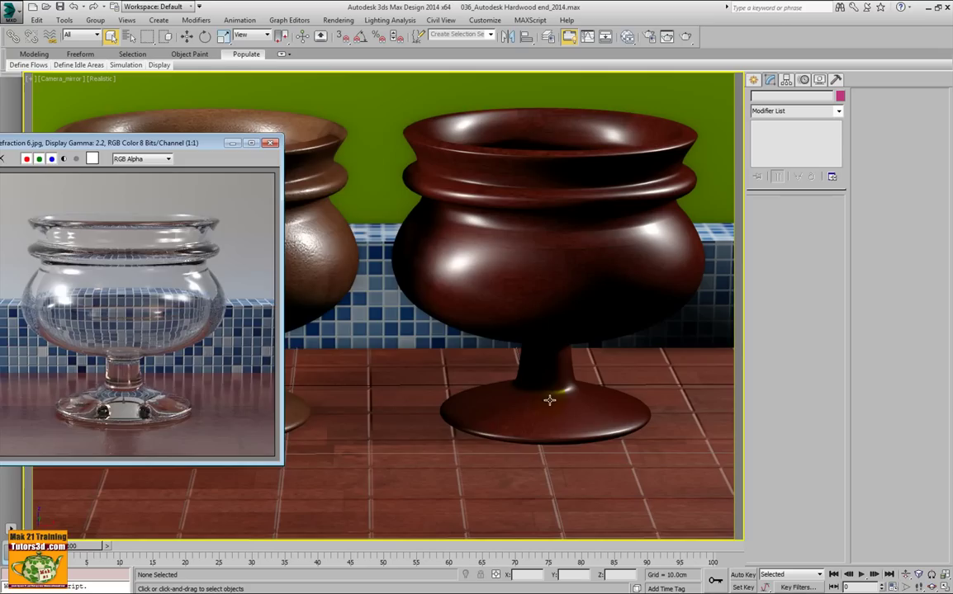
{"action": "left_click_drag", "start_coordinate": [168, 143], "coordinate": [437, 142]}
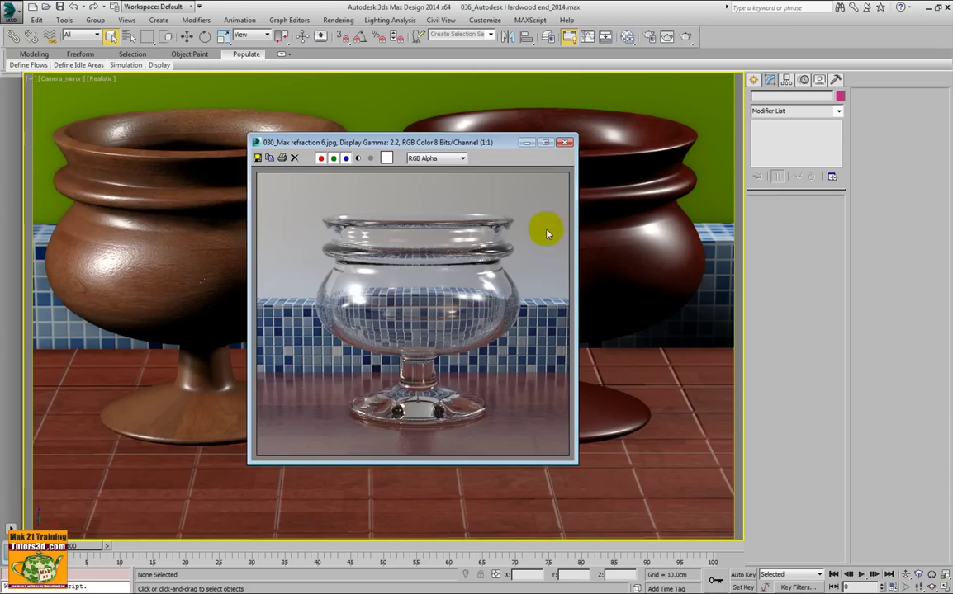
{"action": "left_click", "coordinate": [564, 142]}
{"action": "left_click", "coordinate": [338, 21]}
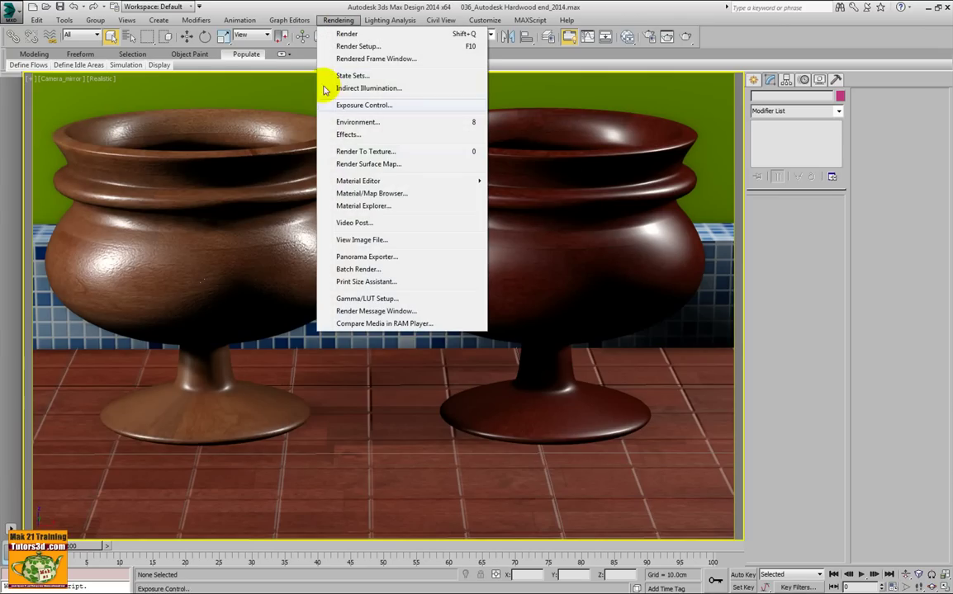
{"action": "left_click", "coordinate": [350, 245]}
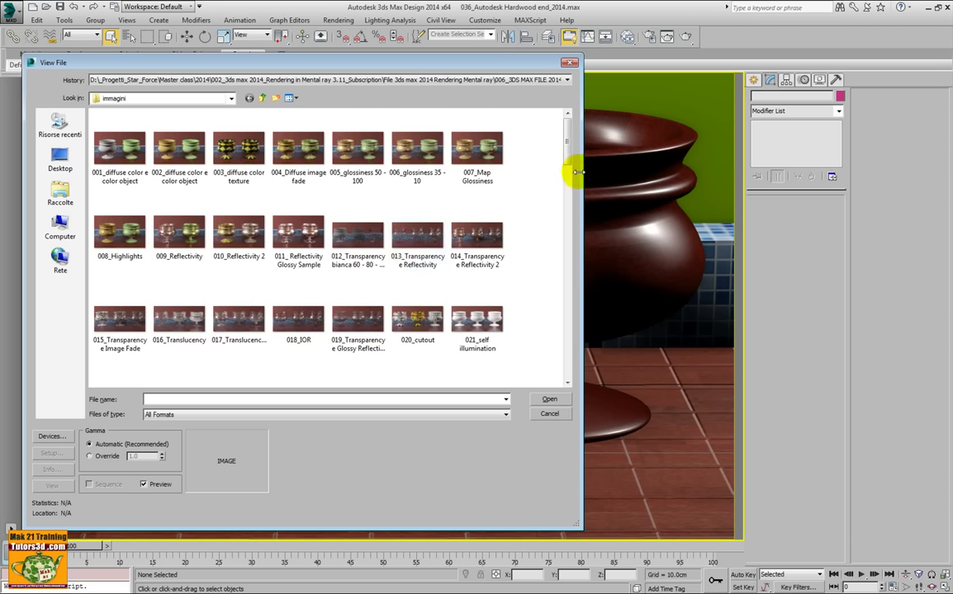
{"action": "left_click_drag", "start_coordinate": [567, 148], "coordinate": [560, 241]}
{"action": "left_click", "coordinate": [192, 230]}
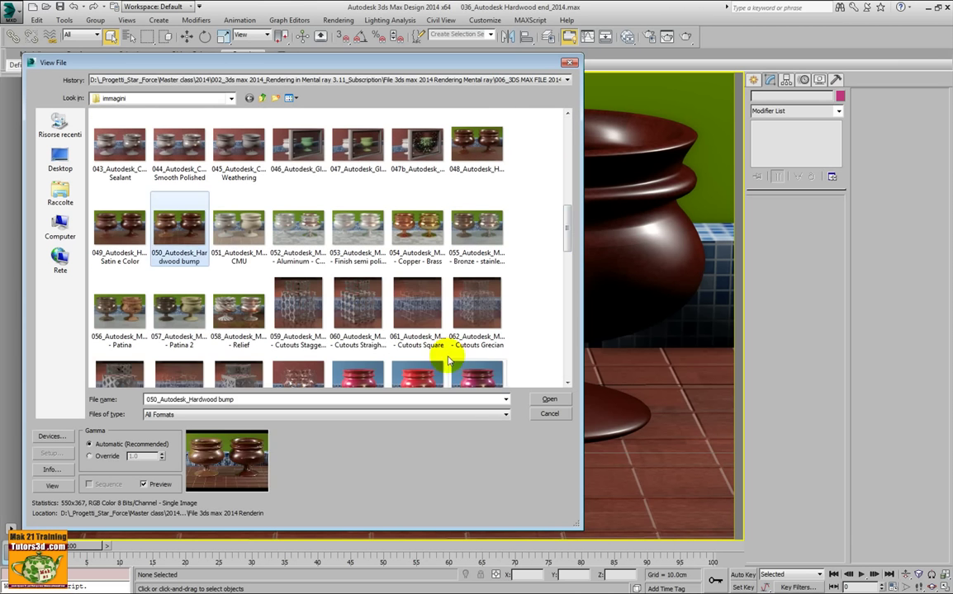
{"action": "left_click", "coordinate": [549, 399]}
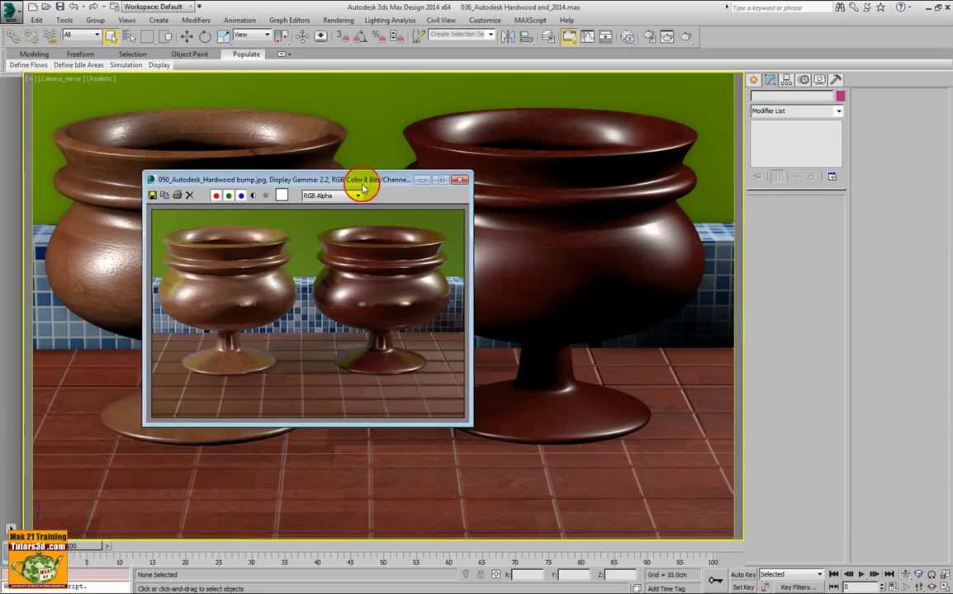
{"action": "left_click_drag", "start_coordinate": [178, 188], "coordinate": [417, 164]}
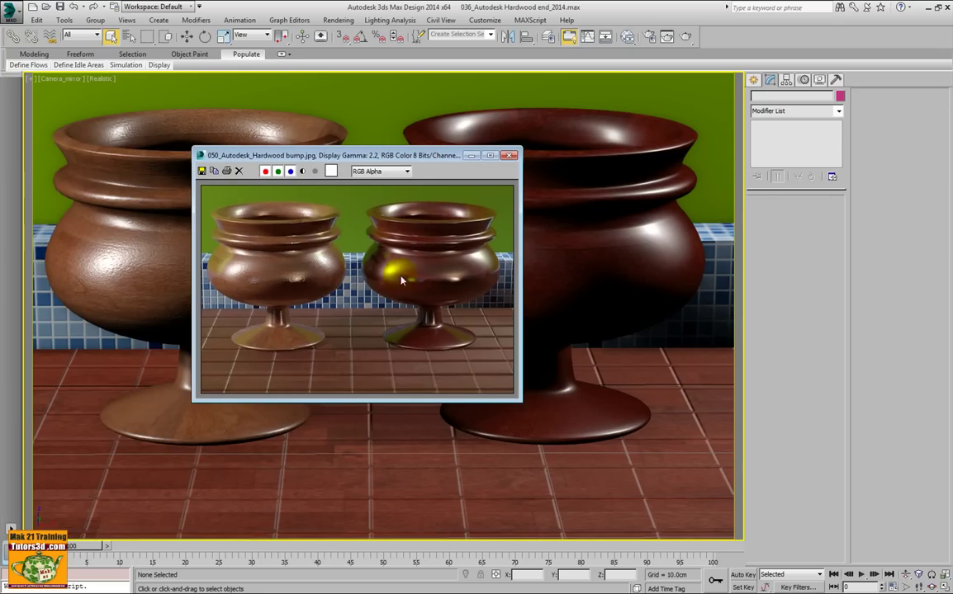
{"action": "left_click", "coordinate": [511, 157]}
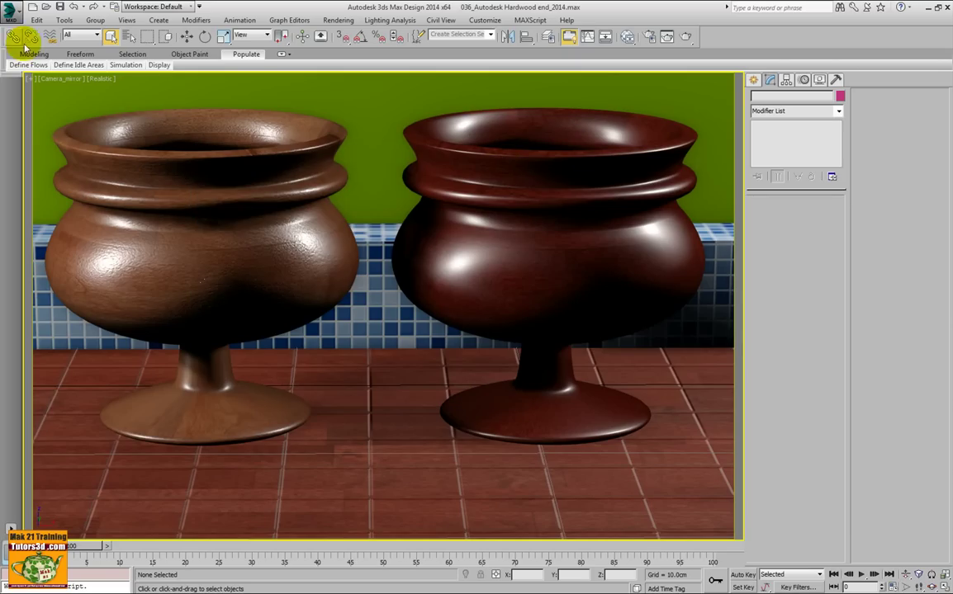
Close the hardwood render and open 059_Autodesk Stone Wall Paint end_2014, keeping its inch units.
{"action": "left_click", "coordinate": [12, 11]}
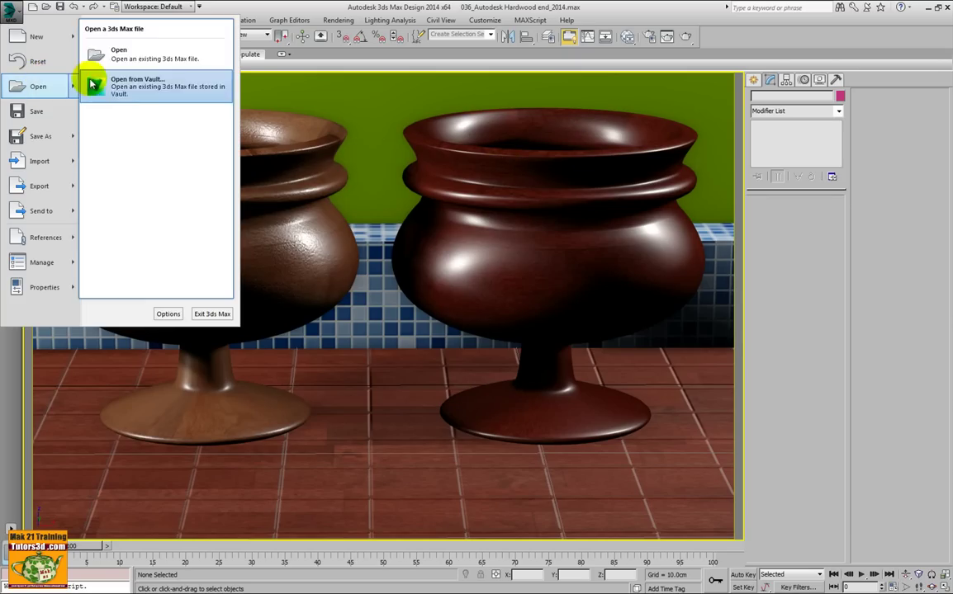
{"action": "left_click", "coordinate": [91, 72]}
{"action": "left_click_drag", "start_coordinate": [487, 207], "coordinate": [492, 388]}
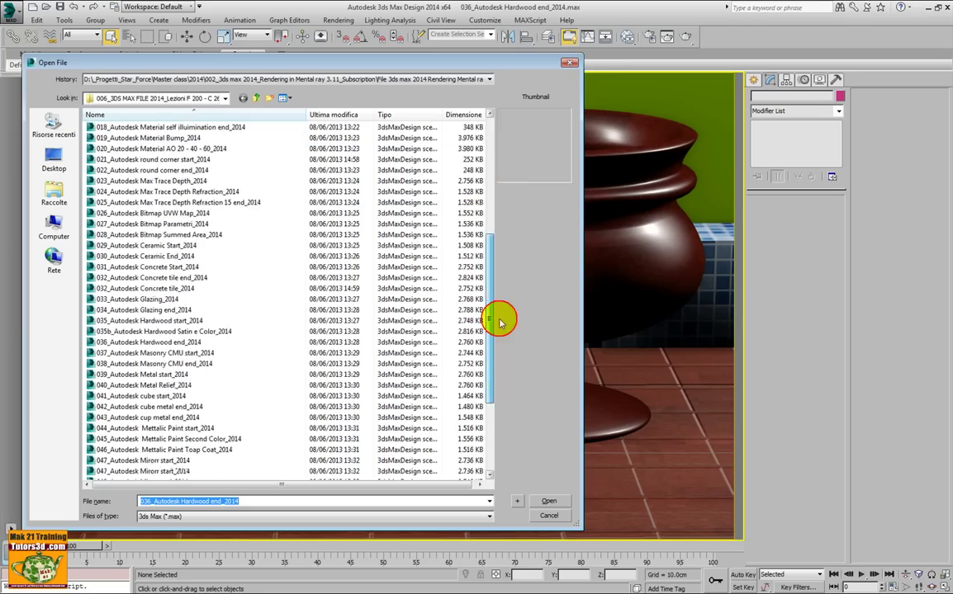
{"action": "left_click", "coordinate": [202, 451]}
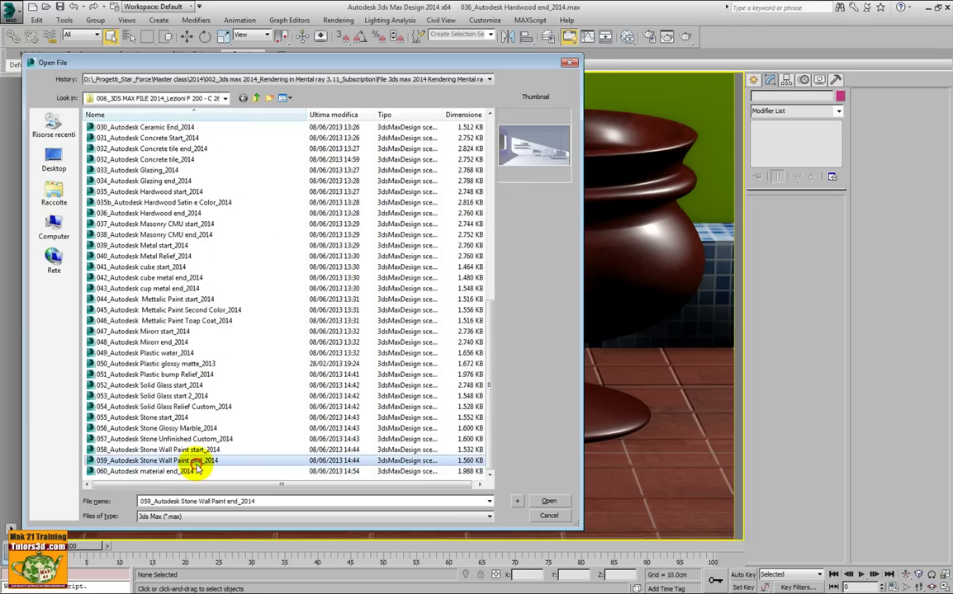
{"action": "left_click", "coordinate": [204, 439]}
{"action": "left_click", "coordinate": [208, 429]}
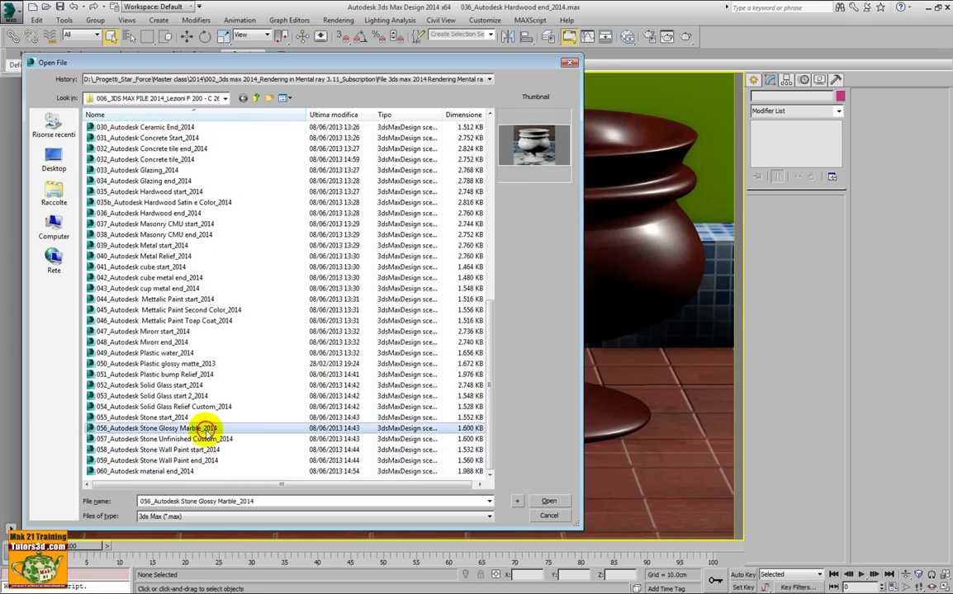
{"action": "left_click", "coordinate": [208, 450]}
{"action": "left_click", "coordinate": [211, 461]}
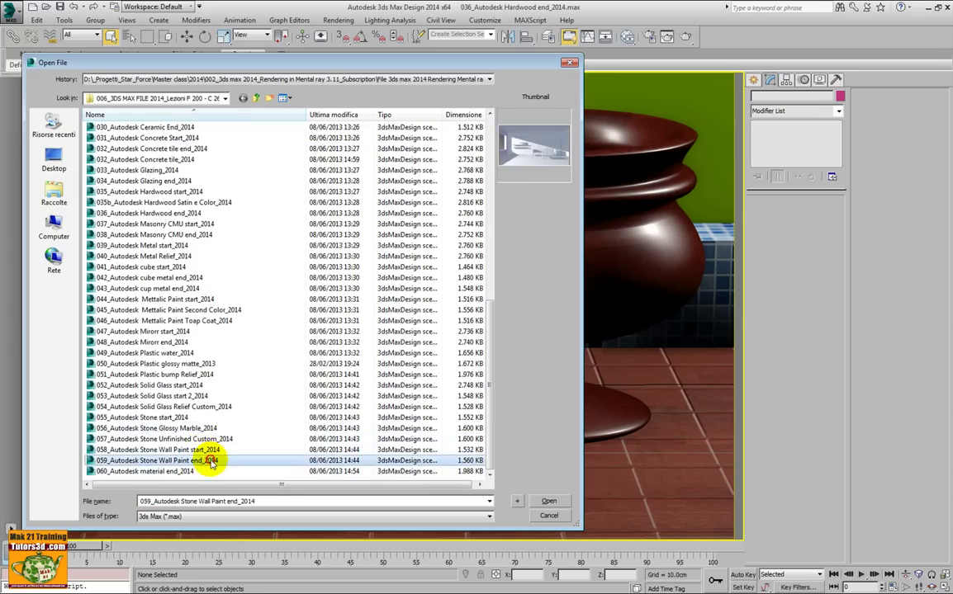
{"action": "left_click", "coordinate": [541, 501]}
{"action": "left_click", "coordinate": [475, 353]}
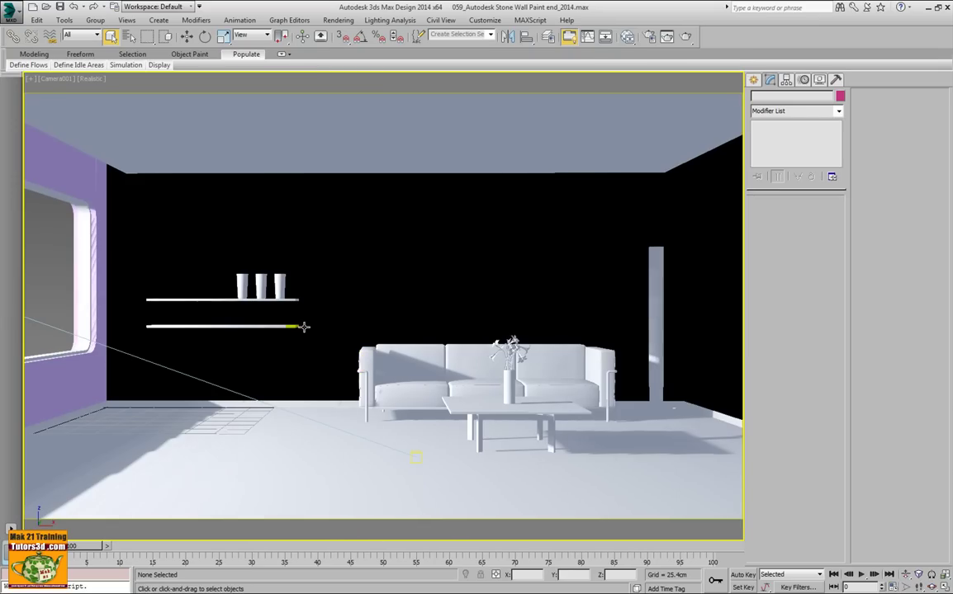
View 124_Autodesk material end 23 minuti.jpg from the immagini folder, placed over the viewport.
{"action": "left_click", "coordinate": [303, 328]}
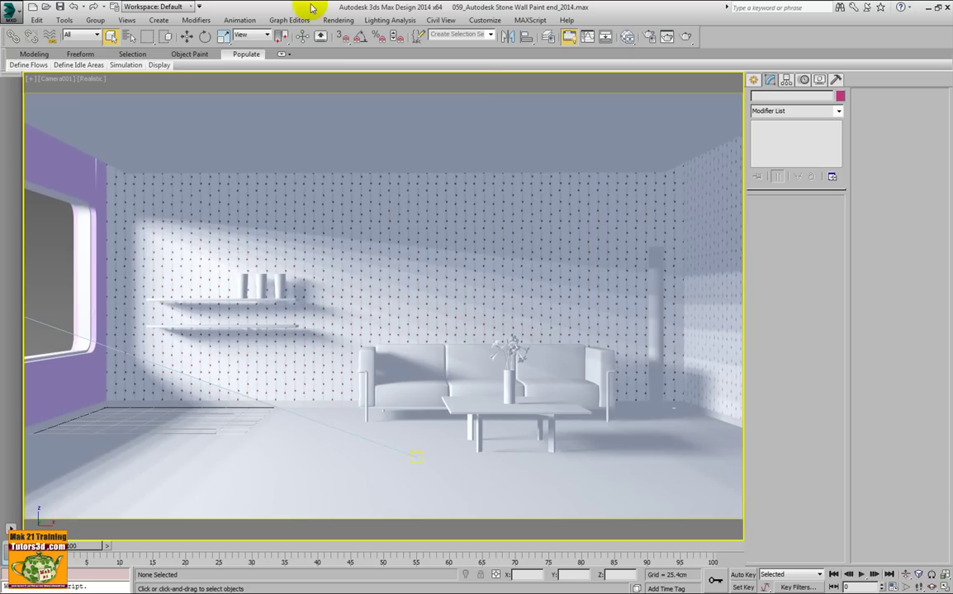
{"action": "left_click", "coordinate": [347, 22]}
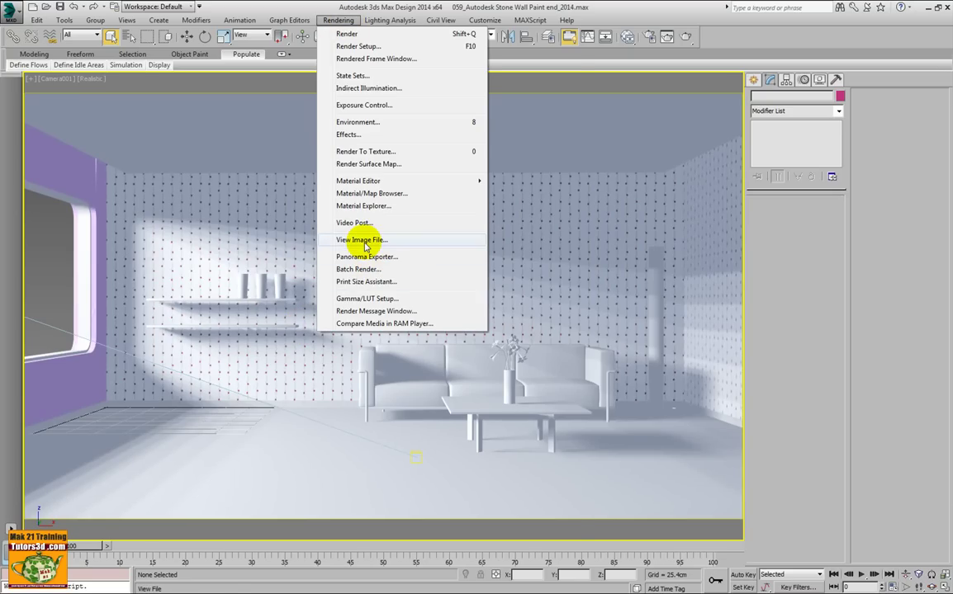
{"action": "left_click", "coordinate": [363, 241]}
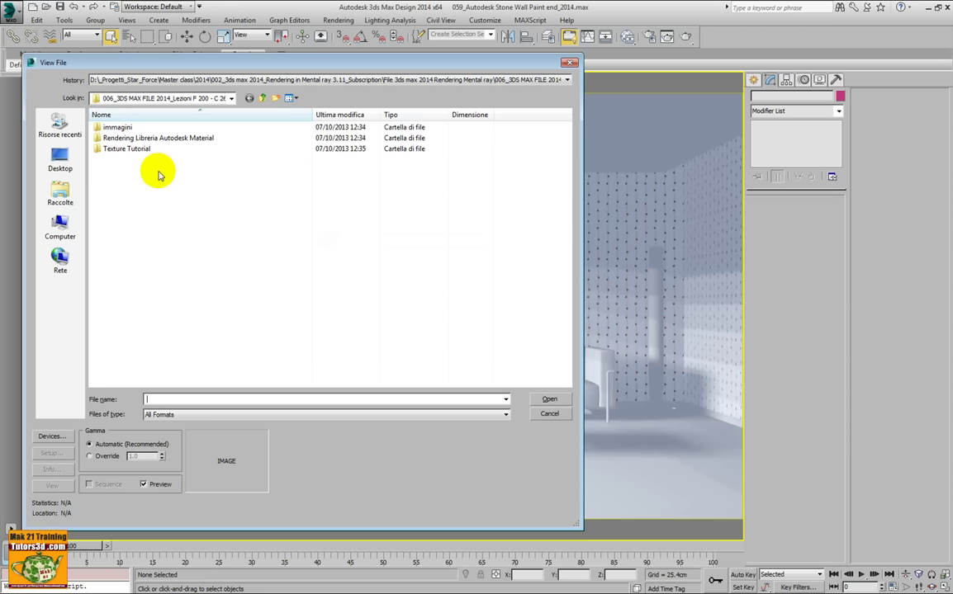
{"action": "double_click", "coordinate": [117, 127]}
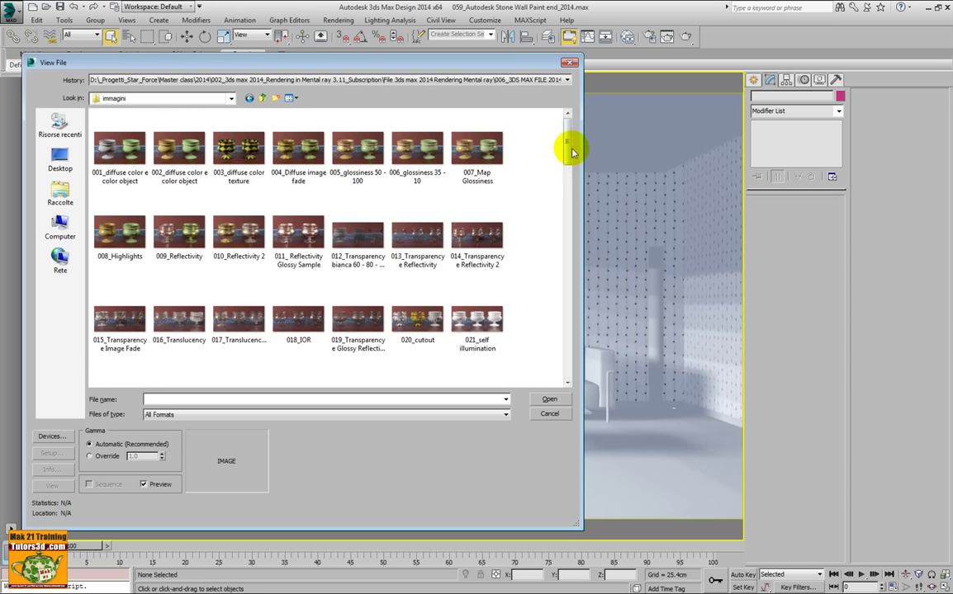
{"action": "left_click_drag", "start_coordinate": [568, 147], "coordinate": [567, 359]}
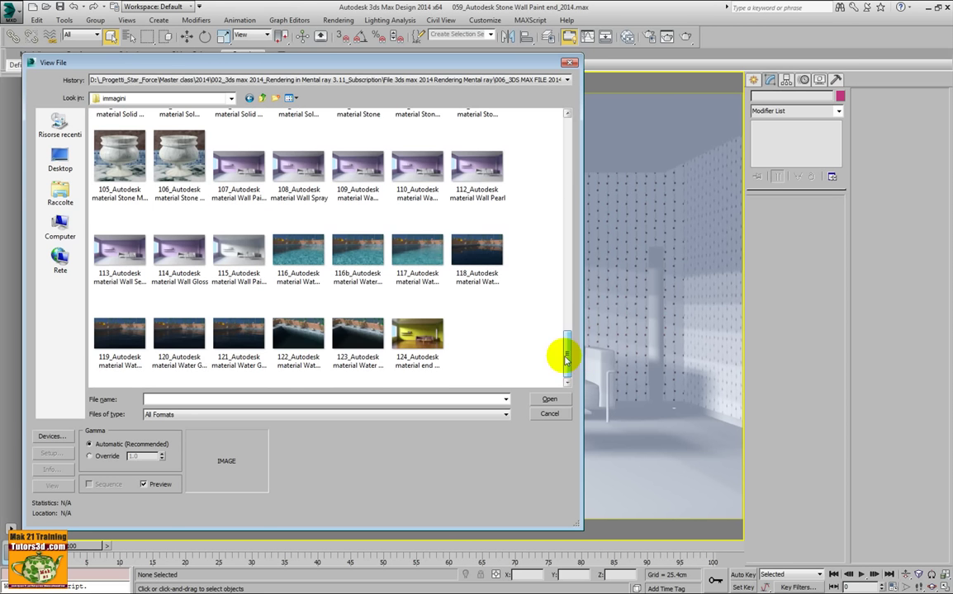
{"action": "left_click", "coordinate": [417, 339]}
{"action": "left_click", "coordinate": [548, 398]}
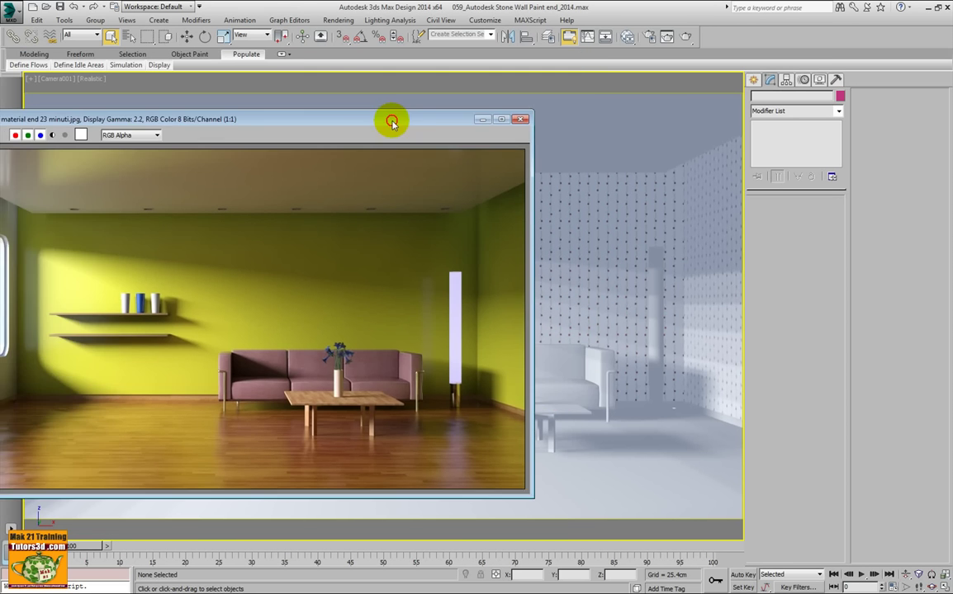
{"action": "left_click_drag", "start_coordinate": [304, 142], "coordinate": [569, 103]}
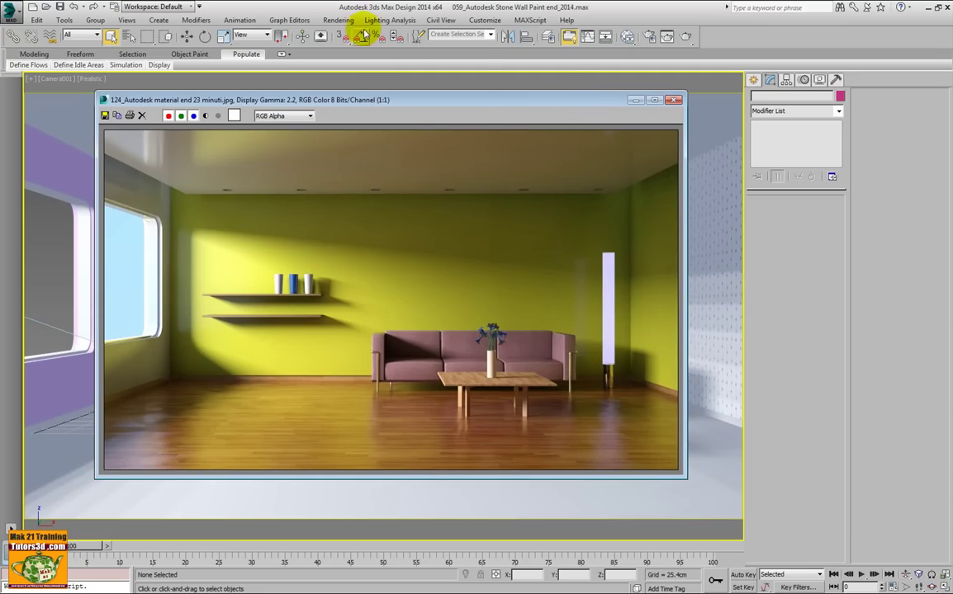
Also view the 116 Water Swimming Pool render and move its window to the centre.
{"action": "left_click", "coordinate": [337, 19]}
{"action": "left_click", "coordinate": [362, 239]}
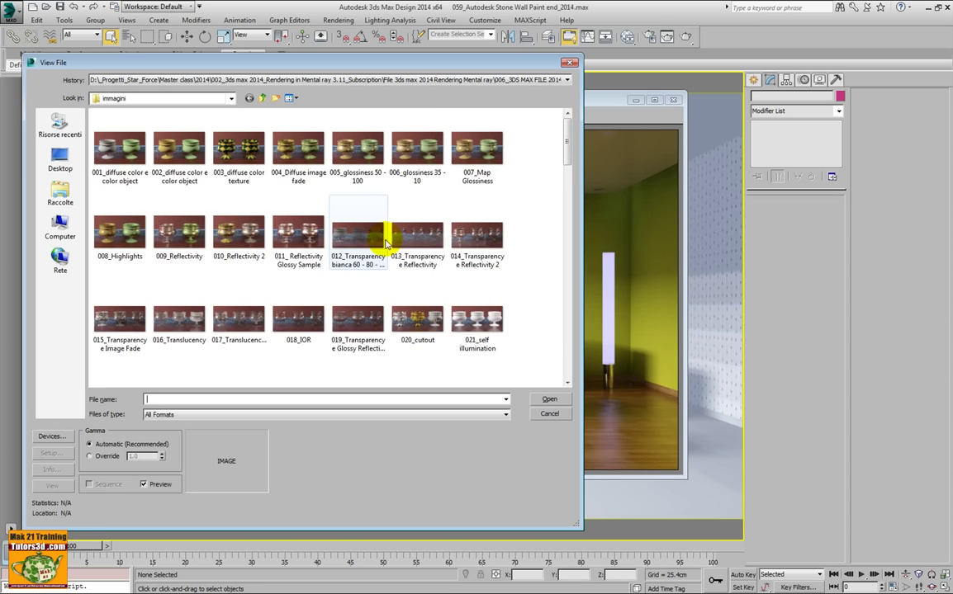
{"action": "left_click_drag", "start_coordinate": [567, 155], "coordinate": [568, 355]}
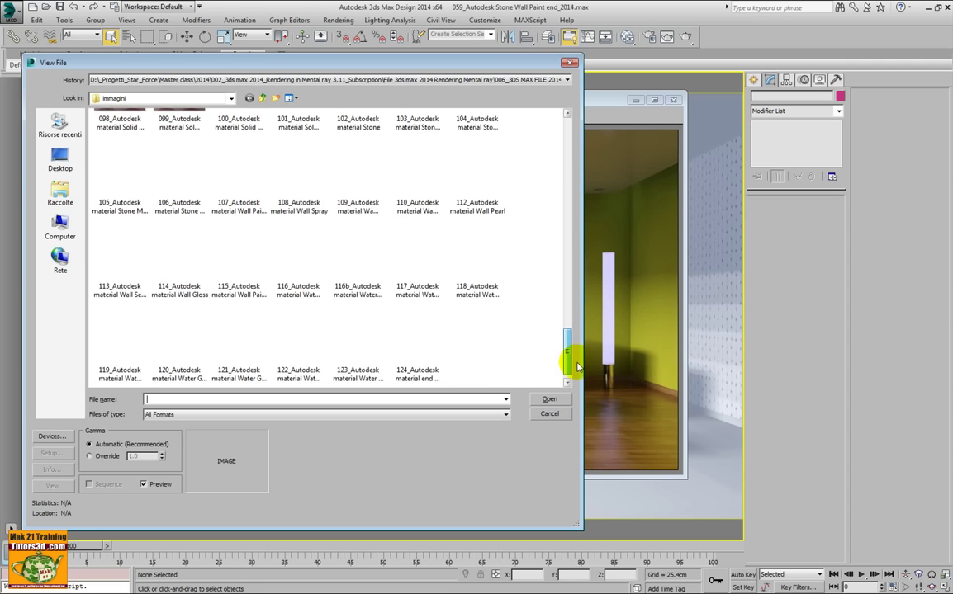
{"action": "left_click", "coordinate": [310, 259]}
{"action": "left_click", "coordinate": [549, 399]}
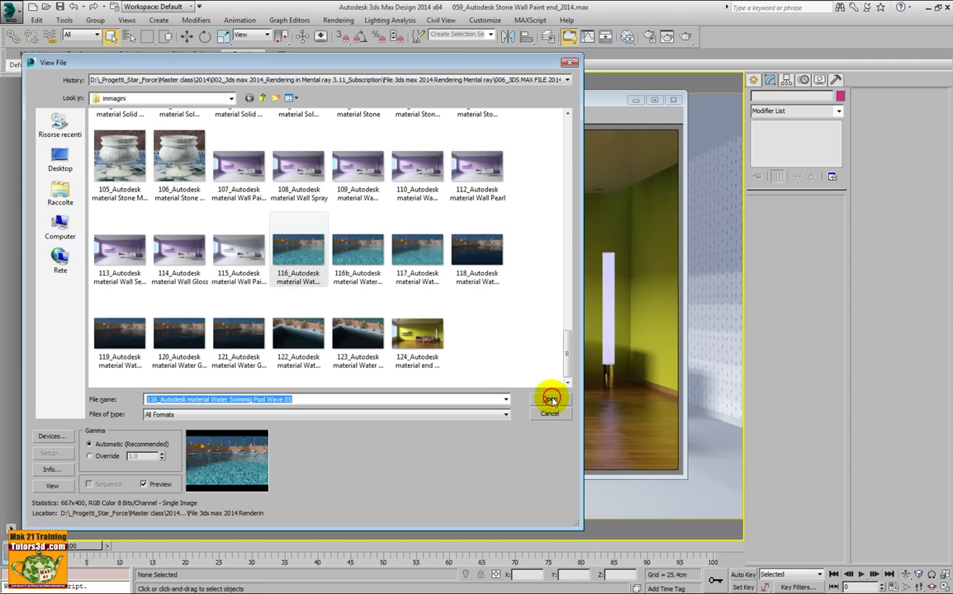
{"action": "left_click_drag", "start_coordinate": [226, 170], "coordinate": [499, 155]}
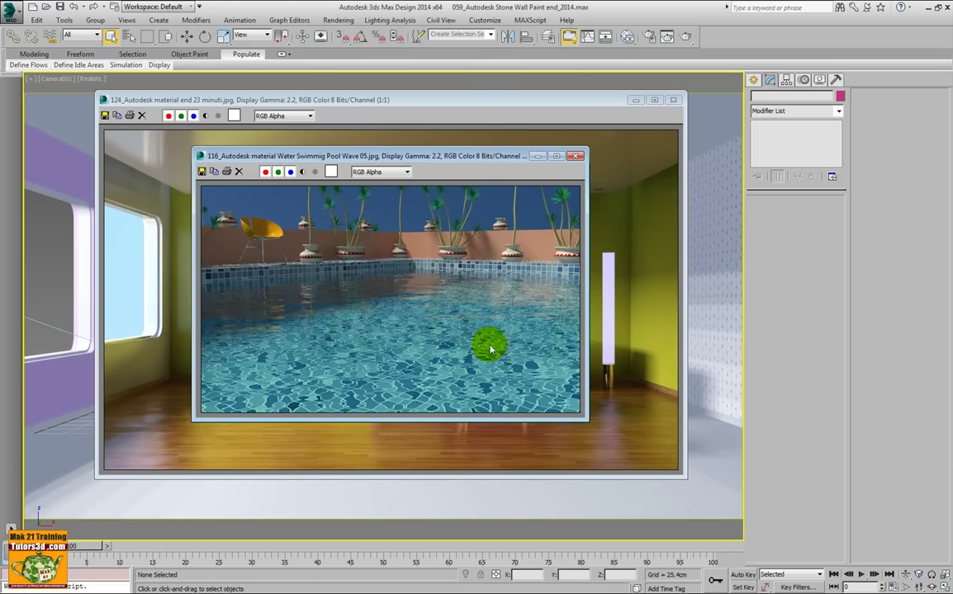
{"action": "left_click", "coordinate": [340, 19]}
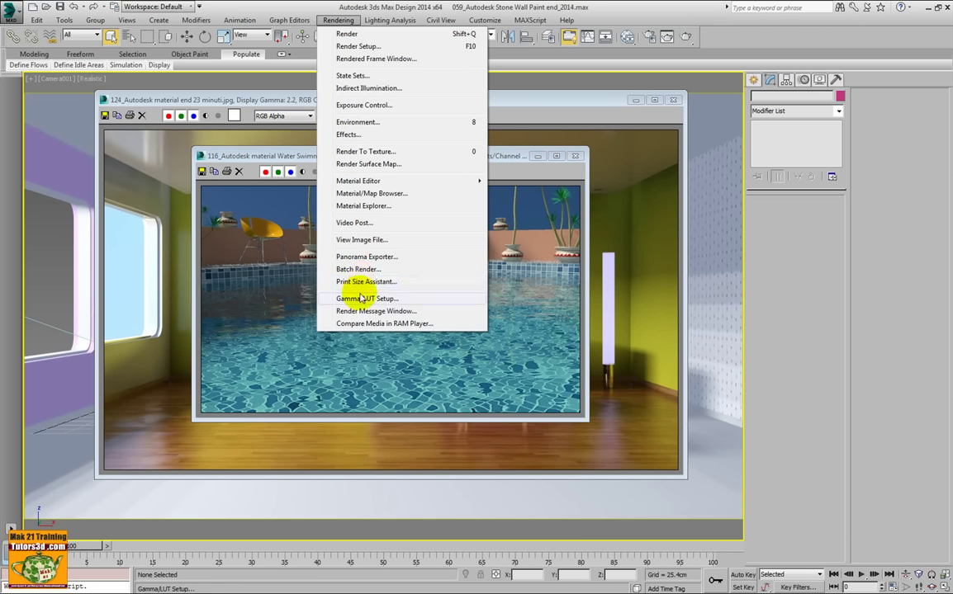
View 118_Autodesk material Water Reflecting Pool.jpg beside the swimming pool render.
{"action": "left_click", "coordinate": [362, 239]}
{"action": "left_click", "coordinate": [570, 231]}
{"action": "left_click_drag", "start_coordinate": [569, 231], "coordinate": [569, 378]}
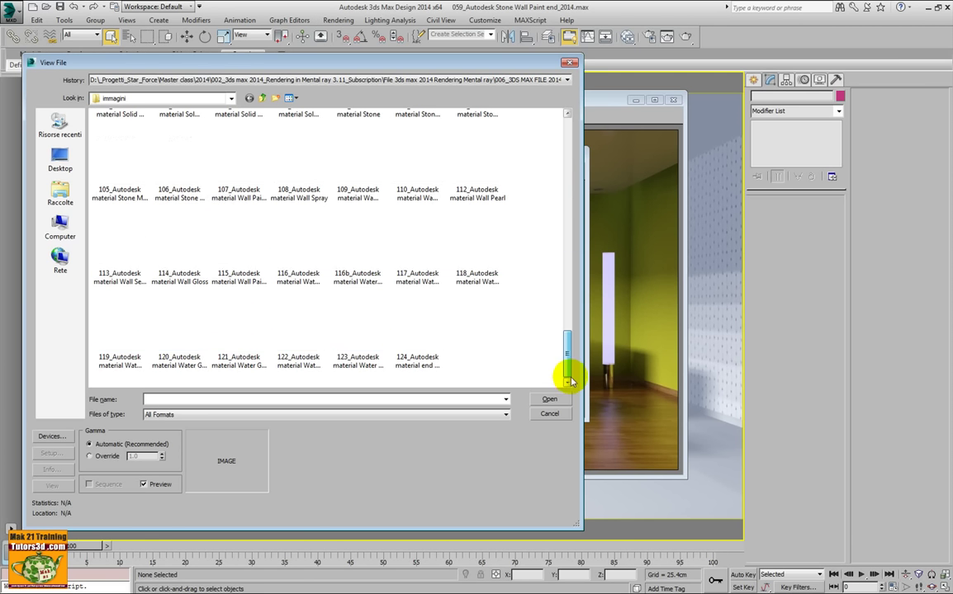
{"action": "left_click", "coordinate": [482, 266]}
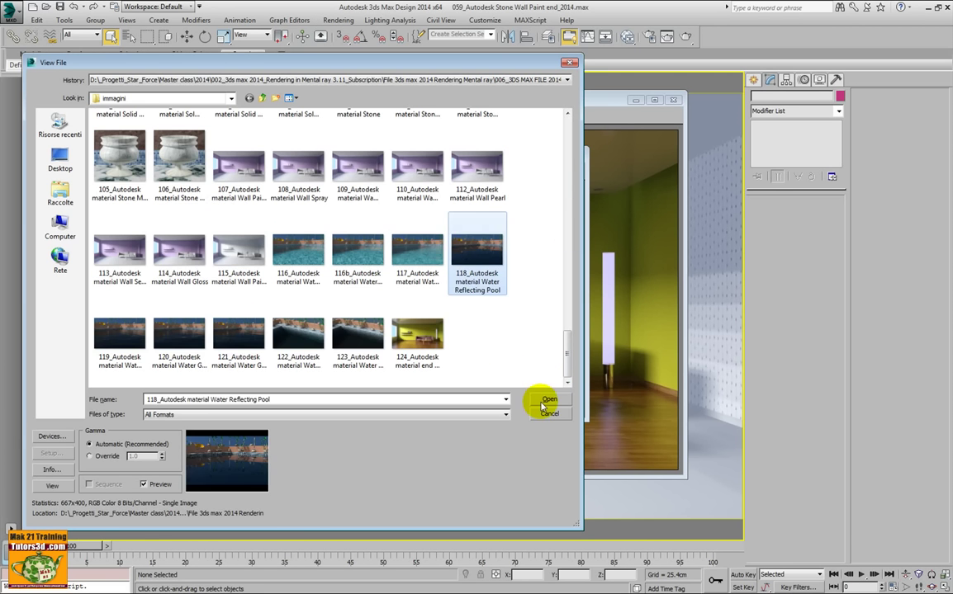
{"action": "left_click", "coordinate": [549, 399]}
{"action": "left_click_drag", "start_coordinate": [233, 172], "coordinate": [717, 159]}
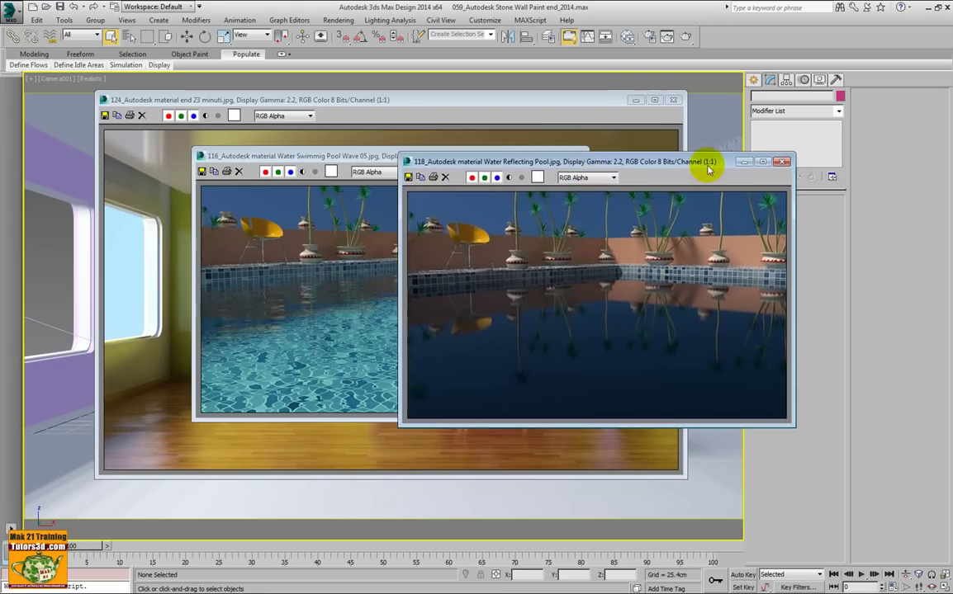
{"action": "left_click_drag", "start_coordinate": [366, 155], "coordinate": [208, 151]}
{"action": "left_click_drag", "start_coordinate": [536, 158], "coordinate": [565, 147]}
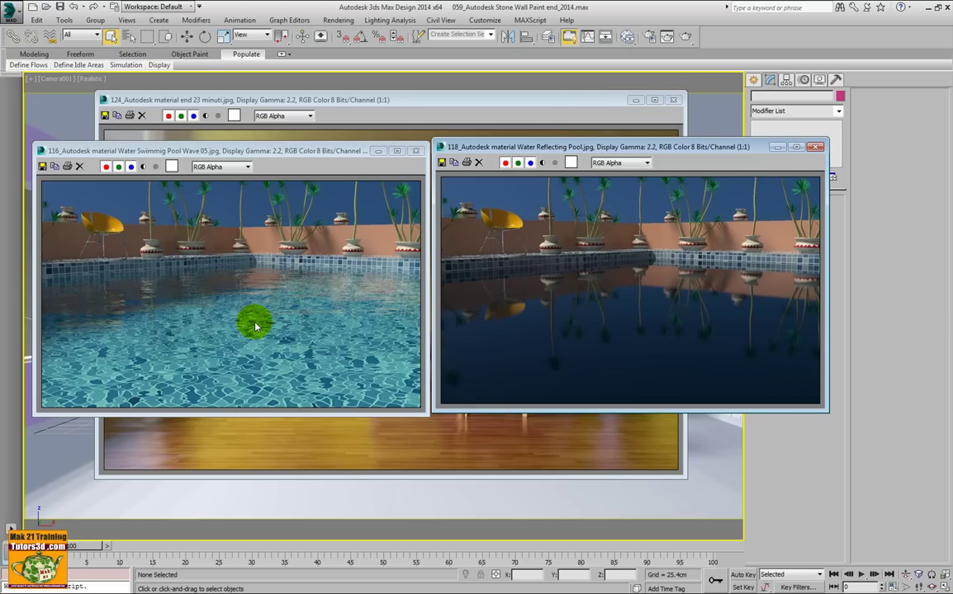
Close the reflecting pool, swimming pool and interior render windows.
{"action": "left_click", "coordinate": [815, 146]}
{"action": "left_click", "coordinate": [419, 151]}
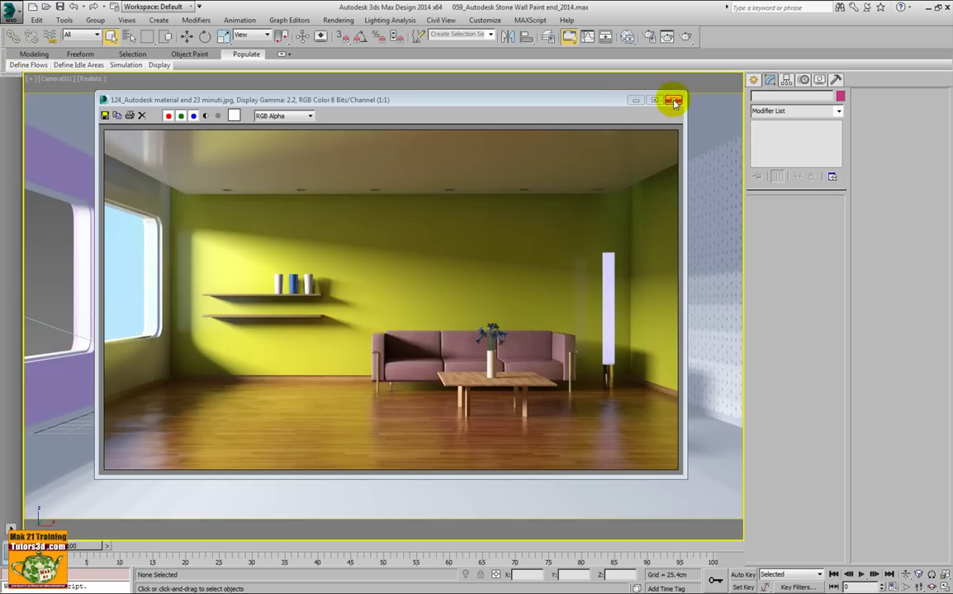
{"action": "left_click", "coordinate": [673, 99]}
{"action": "left_click", "coordinate": [18, 23]}
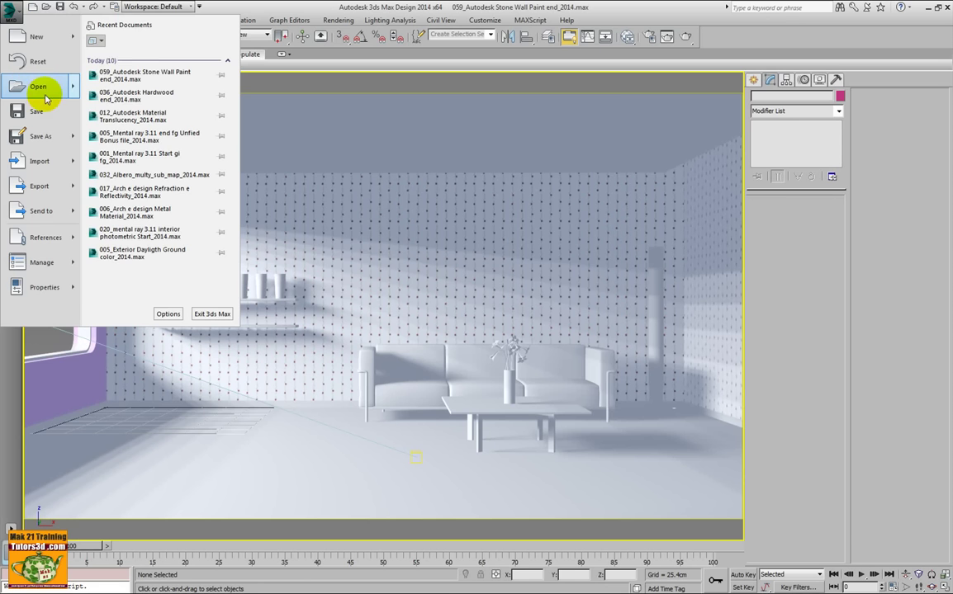
Open 031_Car paint end_2014 from the 007 lessons folder, keeping the file's unit scale.
{"action": "left_click", "coordinate": [136, 59]}
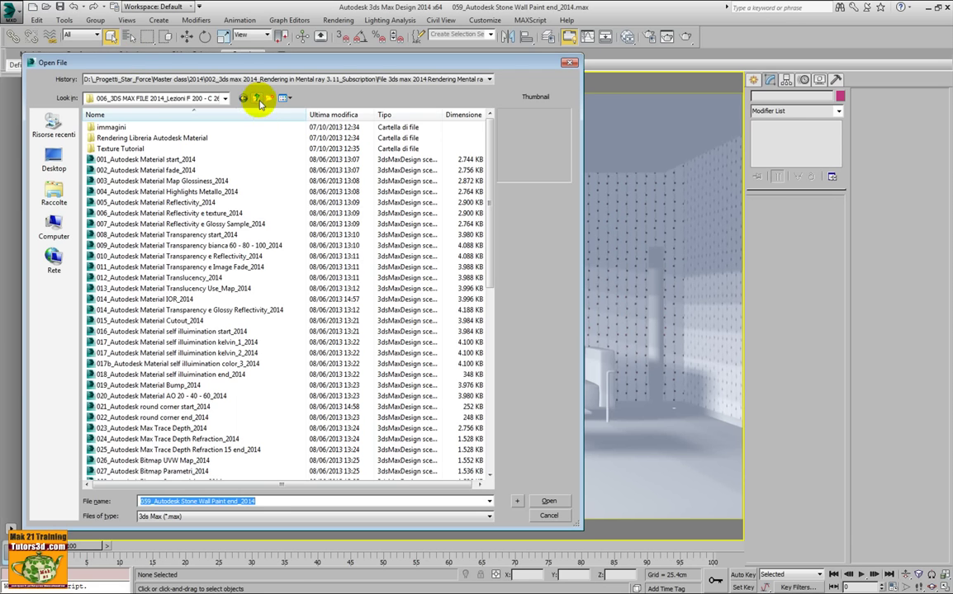
{"action": "left_click", "coordinate": [256, 98]}
{"action": "double_click", "coordinate": [159, 191]}
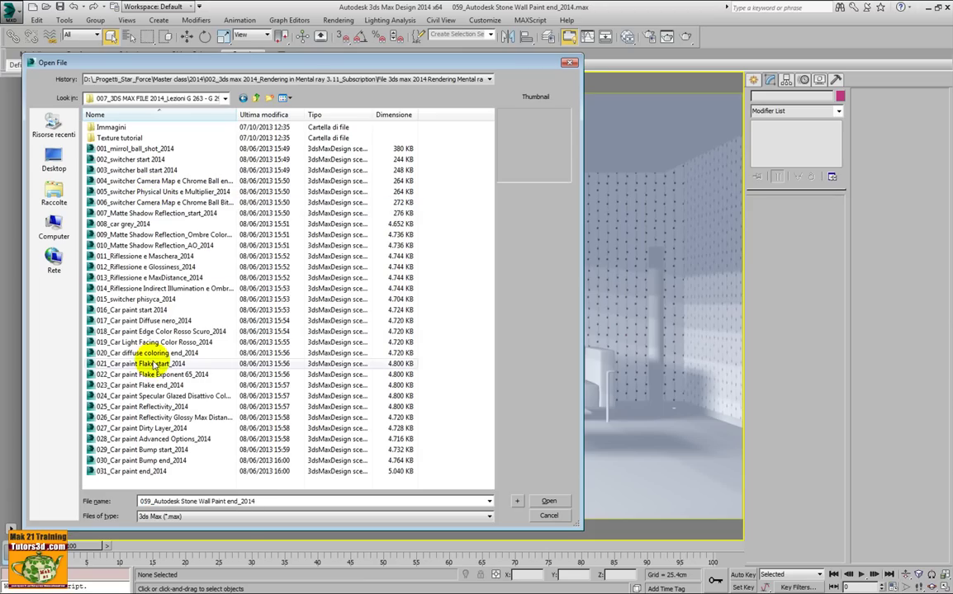
{"action": "left_click", "coordinate": [146, 471]}
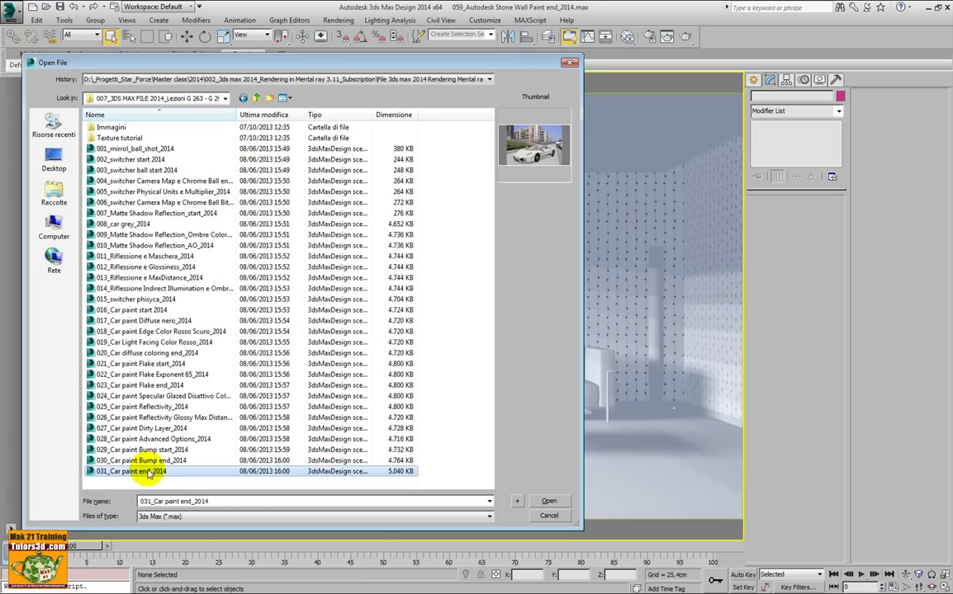
{"action": "left_click", "coordinate": [553, 503]}
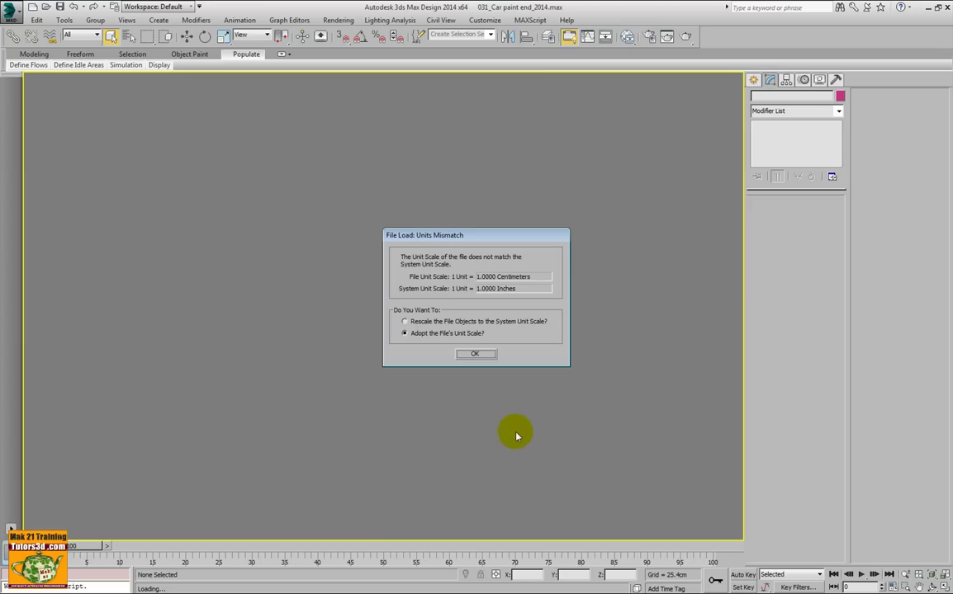
{"action": "left_click", "coordinate": [479, 355]}
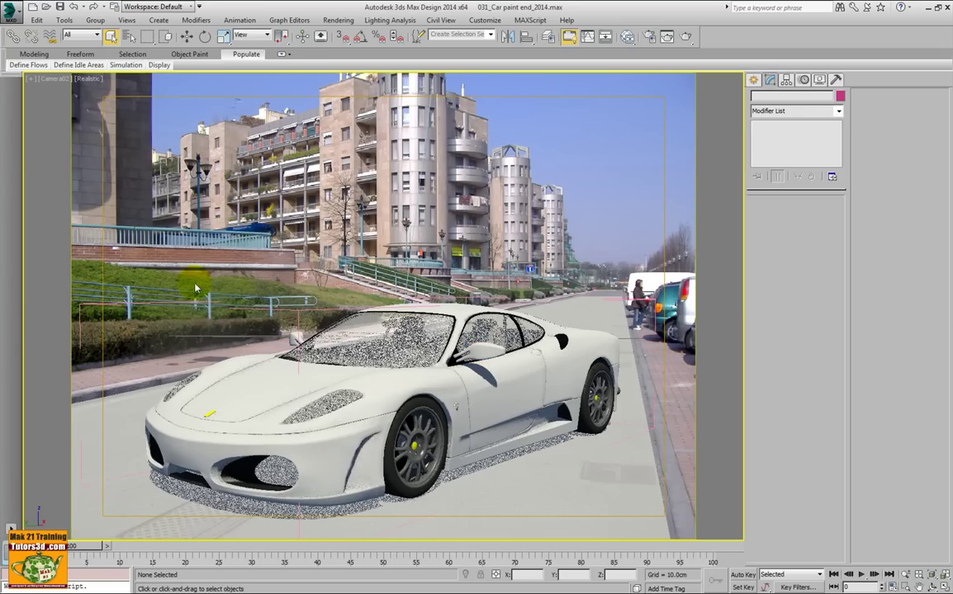
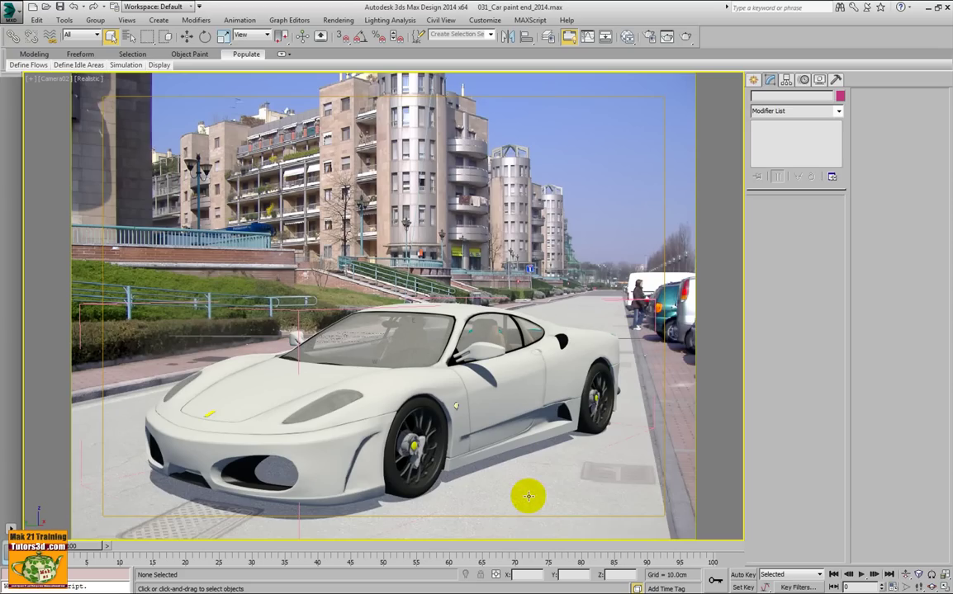
View the saved 064_car end Big bianca render from the Immagini folder, then close it.
{"action": "left_click", "coordinate": [338, 20]}
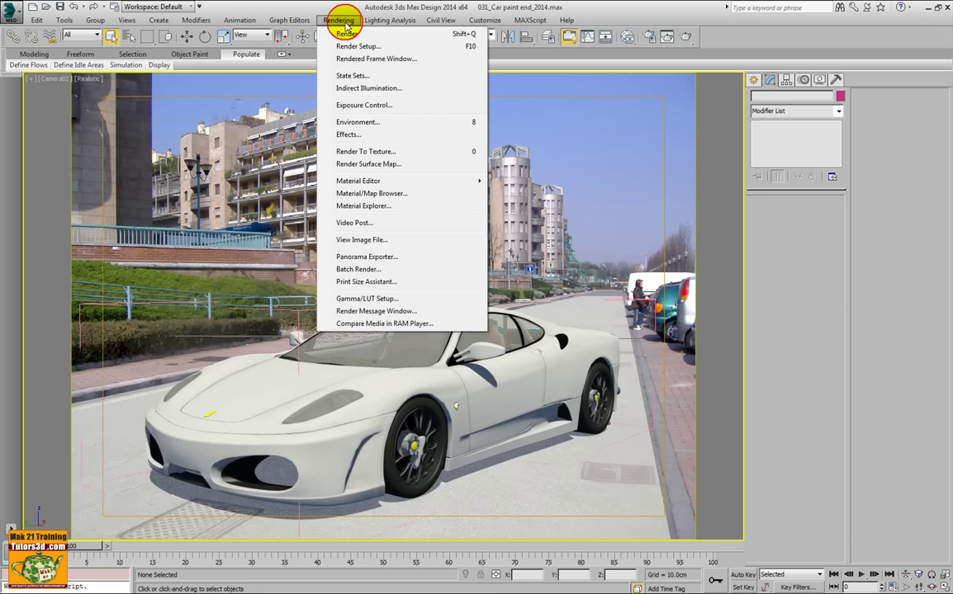
{"action": "left_click", "coordinate": [338, 239]}
{"action": "double_click", "coordinate": [118, 127]}
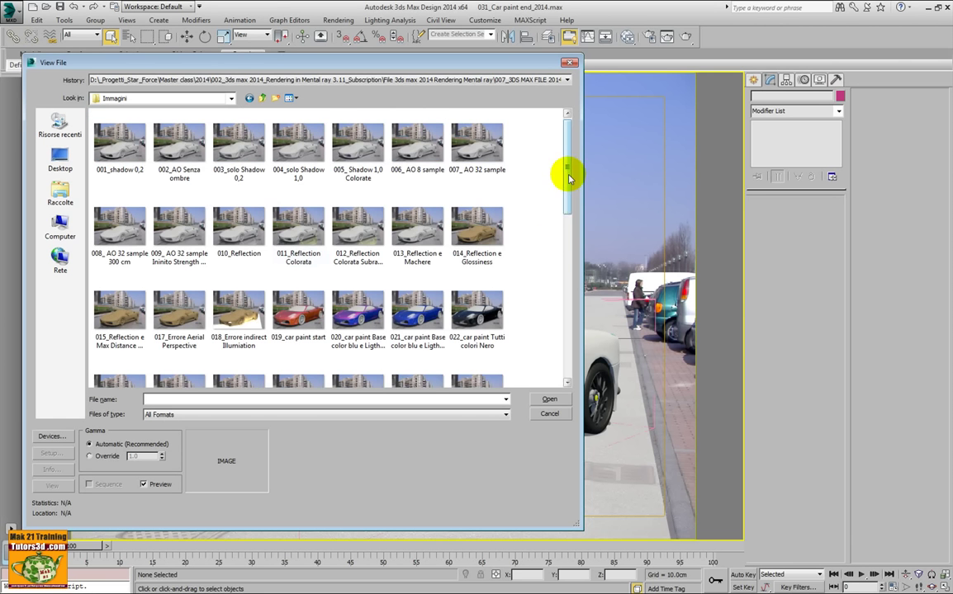
{"action": "left_click_drag", "start_coordinate": [567, 174], "coordinate": [574, 361]}
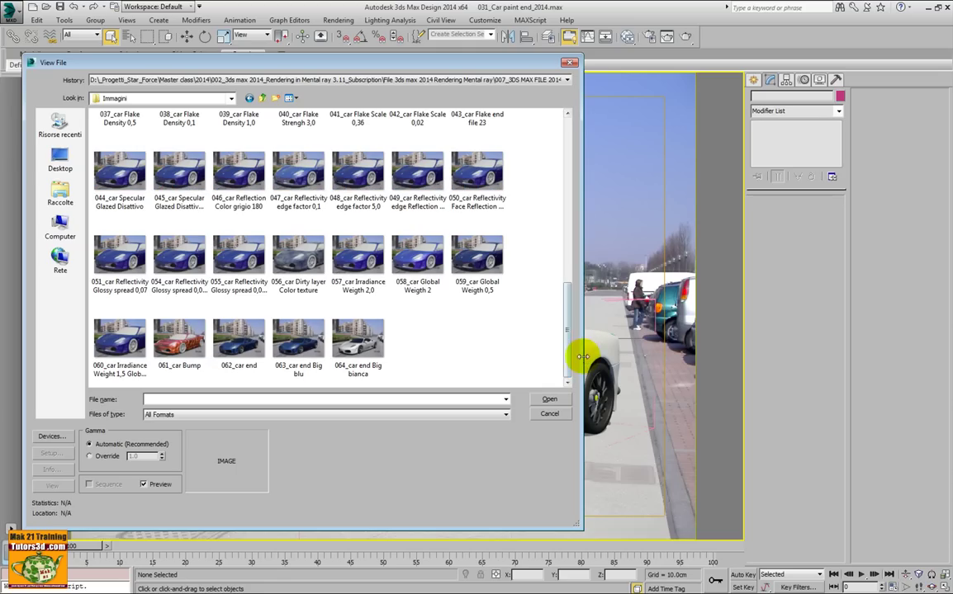
{"action": "left_click", "coordinate": [348, 364]}
{"action": "left_click", "coordinate": [549, 400]}
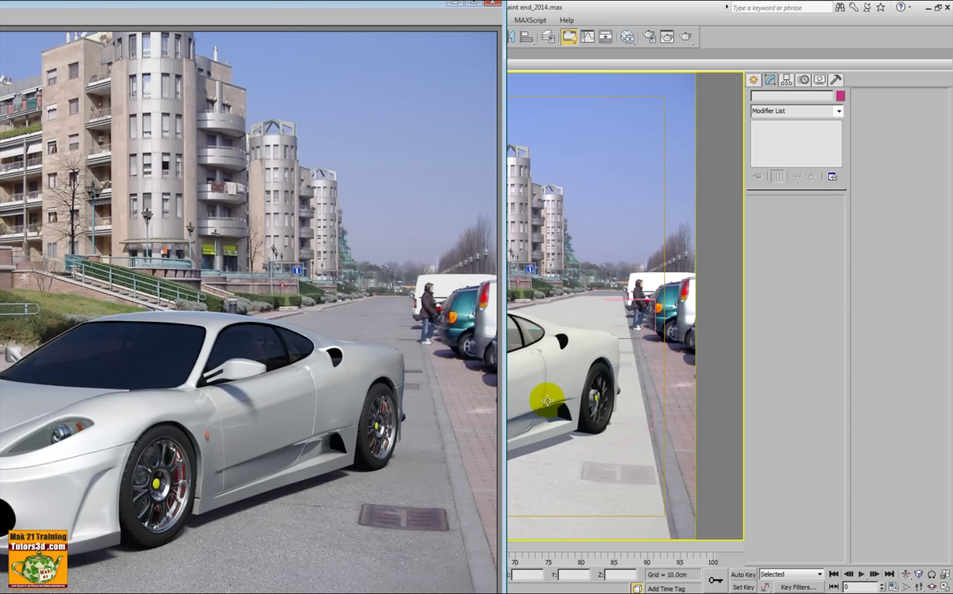
{"action": "left_click_drag", "start_coordinate": [339, 11], "coordinate": [656, 18]}
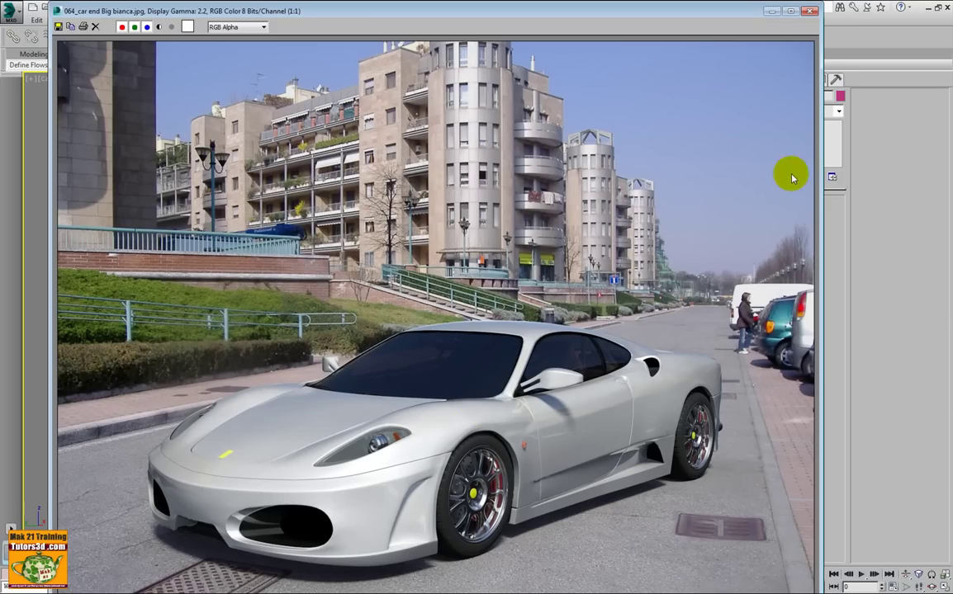
{"action": "left_click", "coordinate": [809, 11]}
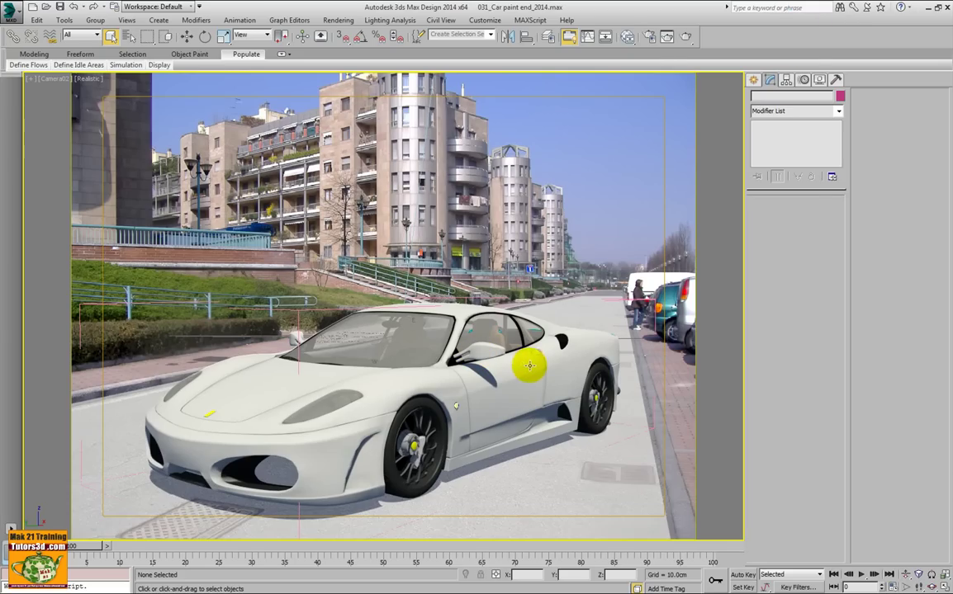
Open the Slate Material Editor and inspect the Car paint blu gloss Car Paint parameter rollouts.
{"action": "left_click", "coordinate": [626, 38]}
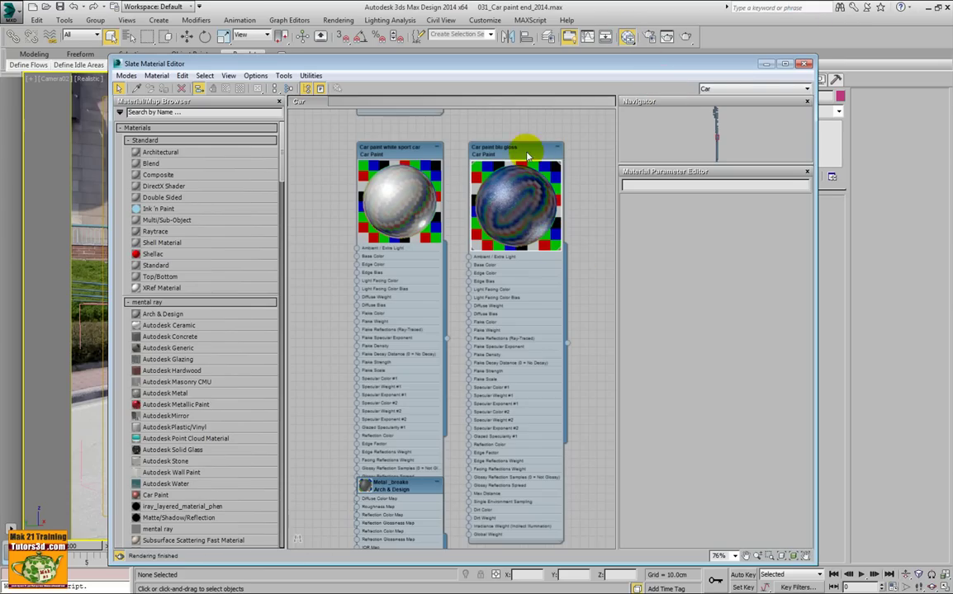
{"action": "double_click", "coordinate": [520, 146]}
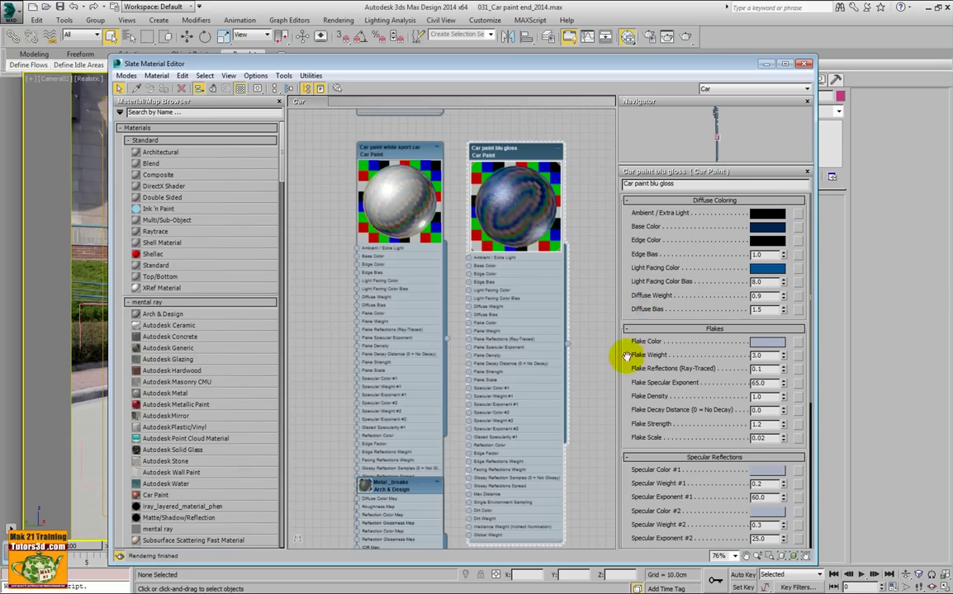
{"action": "scroll", "coordinate": [626, 356], "scroll_direction": "down", "scroll_amount": 5}
{"action": "scroll", "coordinate": [649, 299], "scroll_direction": "up", "scroll_amount": 1}
{"action": "scroll", "coordinate": [649, 302], "scroll_direction": "up", "scroll_amount": 3}
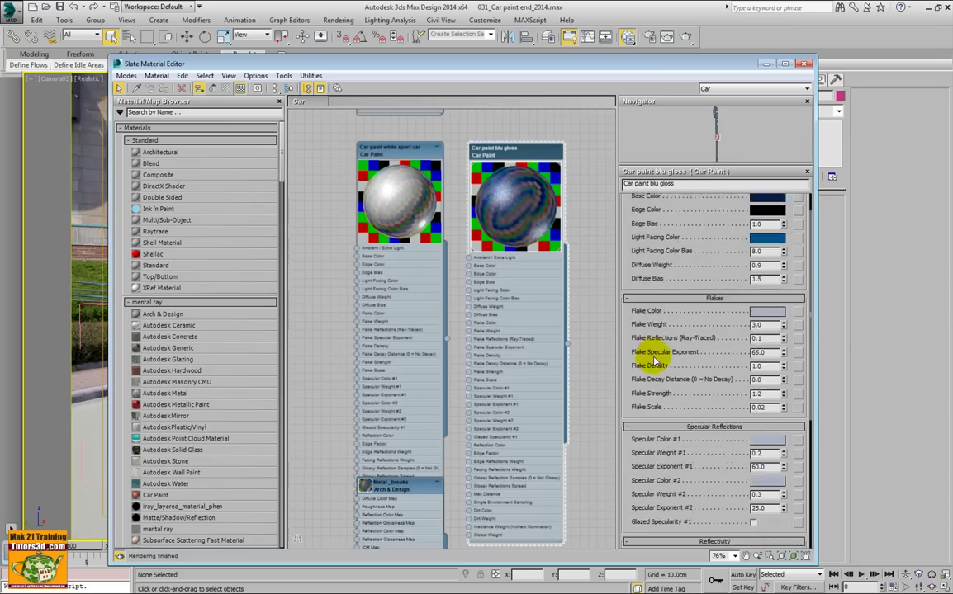
{"action": "scroll", "coordinate": [652, 360], "scroll_direction": "up", "scroll_amount": 1}
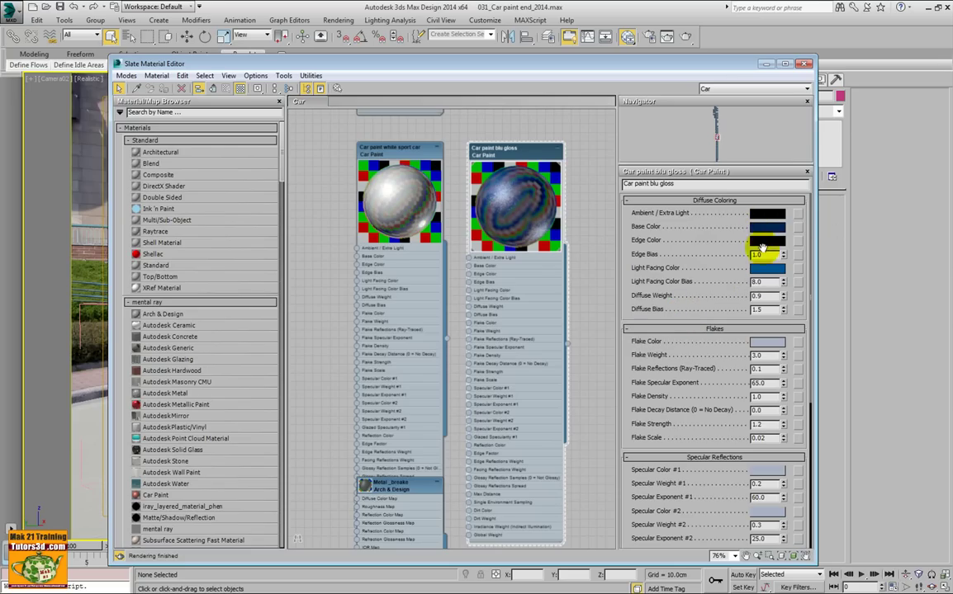
{"action": "left_click_drag", "start_coordinate": [629, 351], "coordinate": [629, 219]}
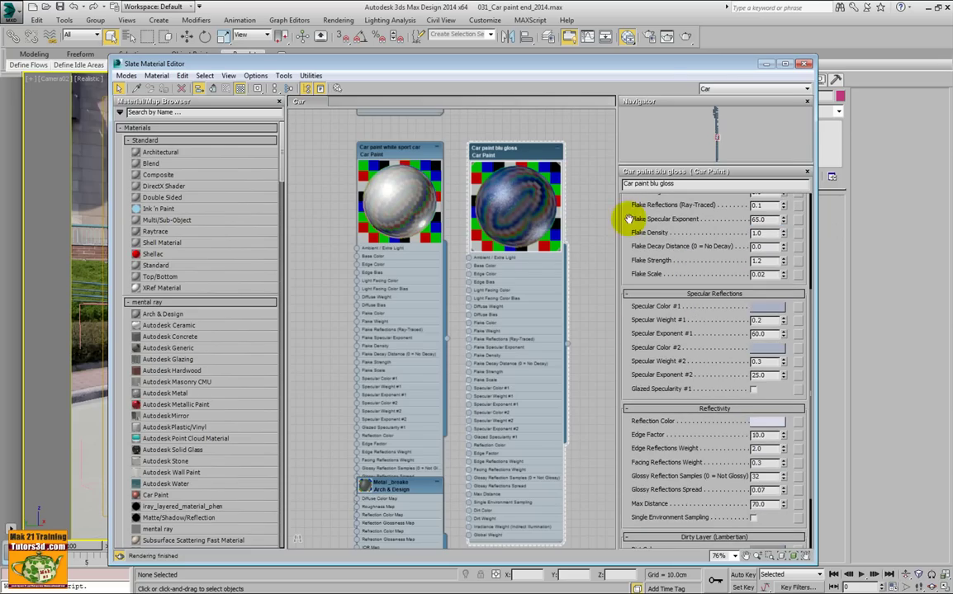
{"action": "left_click_drag", "start_coordinate": [629, 329], "coordinate": [634, 221]}
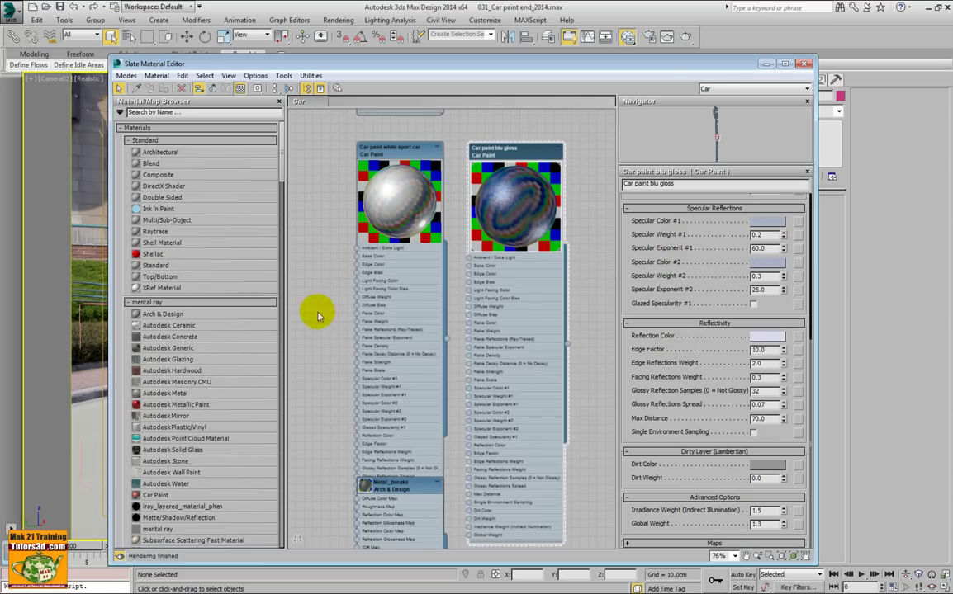
{"action": "mouse_move", "coordinate": [314, 314]}
{"action": "middle_mouse_down"}
{"action": "mouse_move", "coordinate": [435, 305]}
{"action": "mouse_move", "coordinate": [425, 303]}
{"action": "middle_mouse_up"}
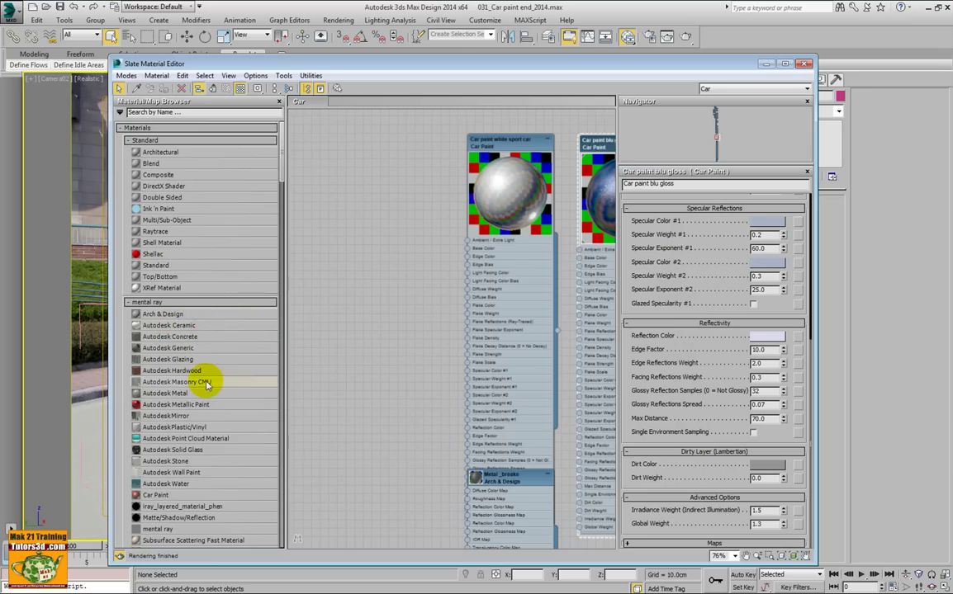
Add Autodesk Hardwood and Autodesk Generic material nodes and view their default settings.
{"action": "left_click_drag", "start_coordinate": [173, 373], "coordinate": [348, 293]}
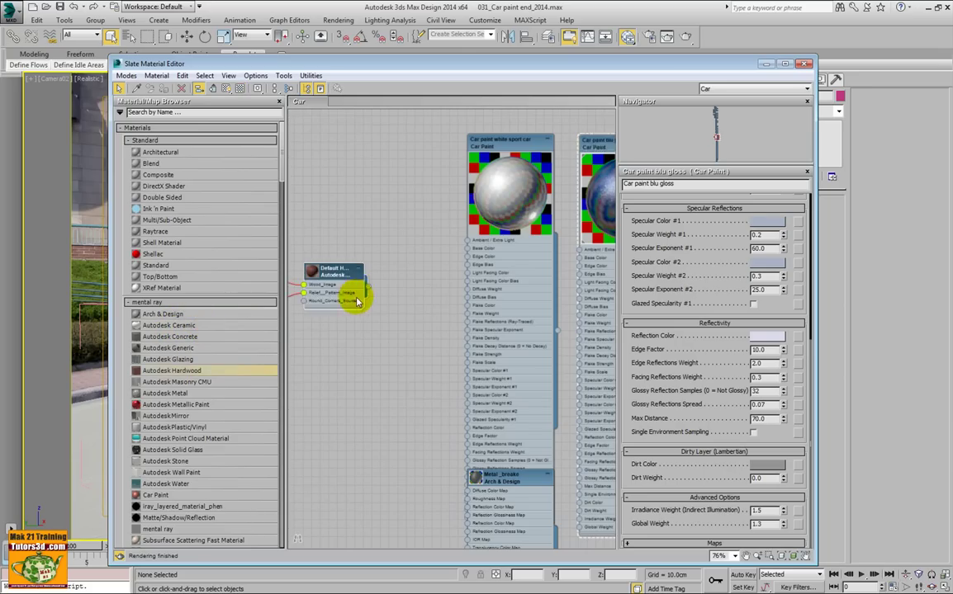
{"action": "double_click", "coordinate": [401, 256]}
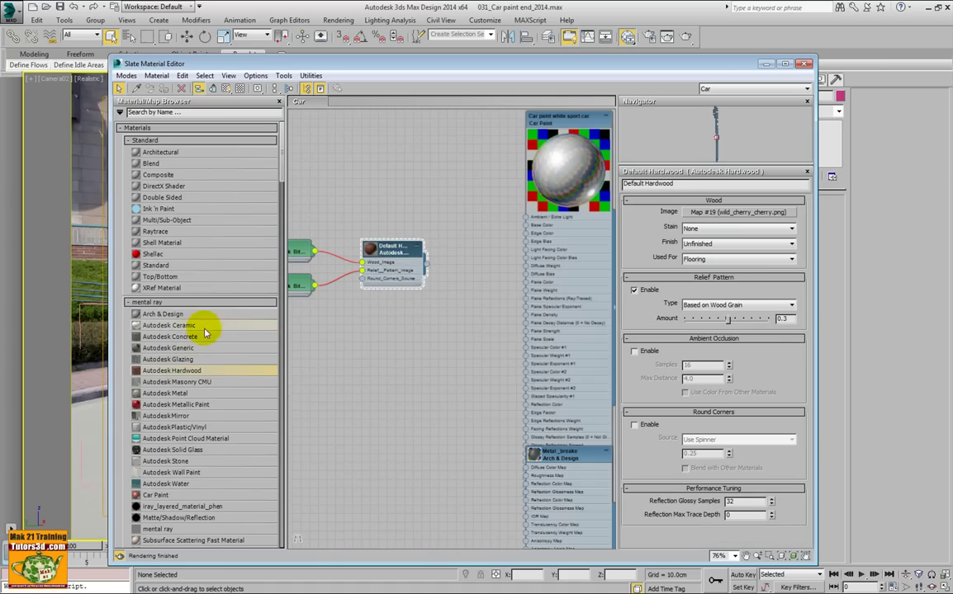
{"action": "left_click_drag", "start_coordinate": [187, 352], "coordinate": [381, 345]}
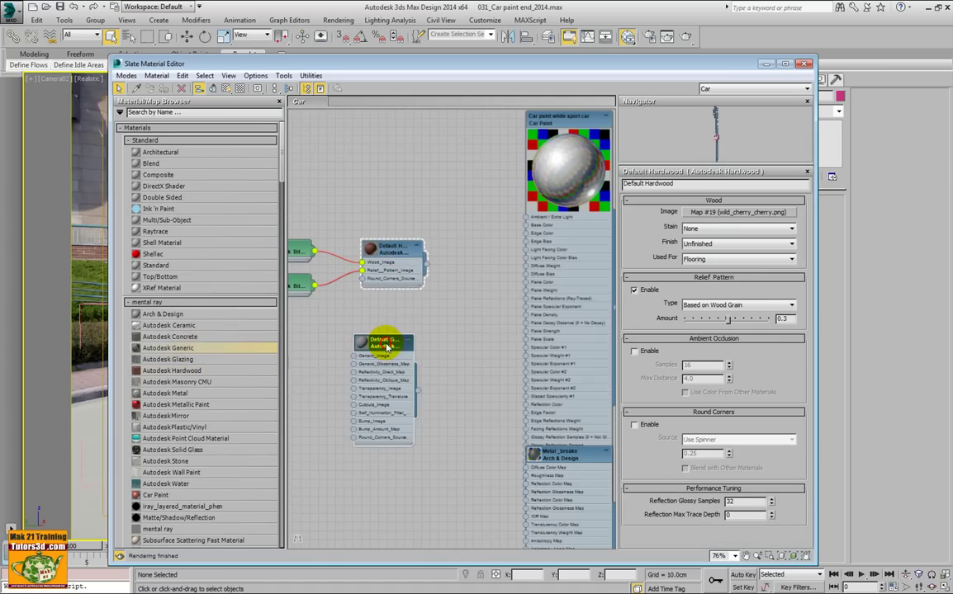
{"action": "double_click", "coordinate": [381, 341]}
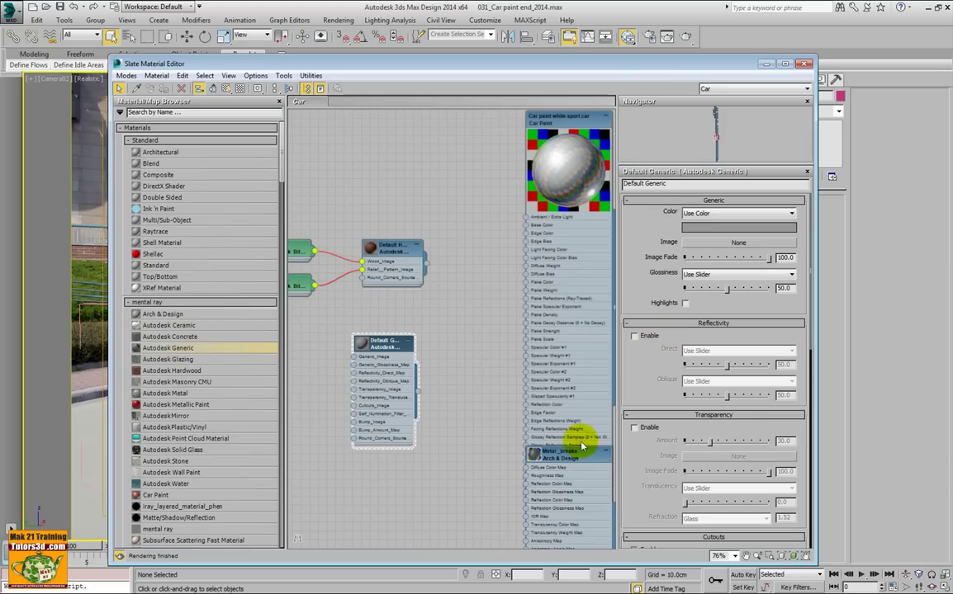
{"action": "left_click_drag", "start_coordinate": [277, 165], "coordinate": [313, 442]}
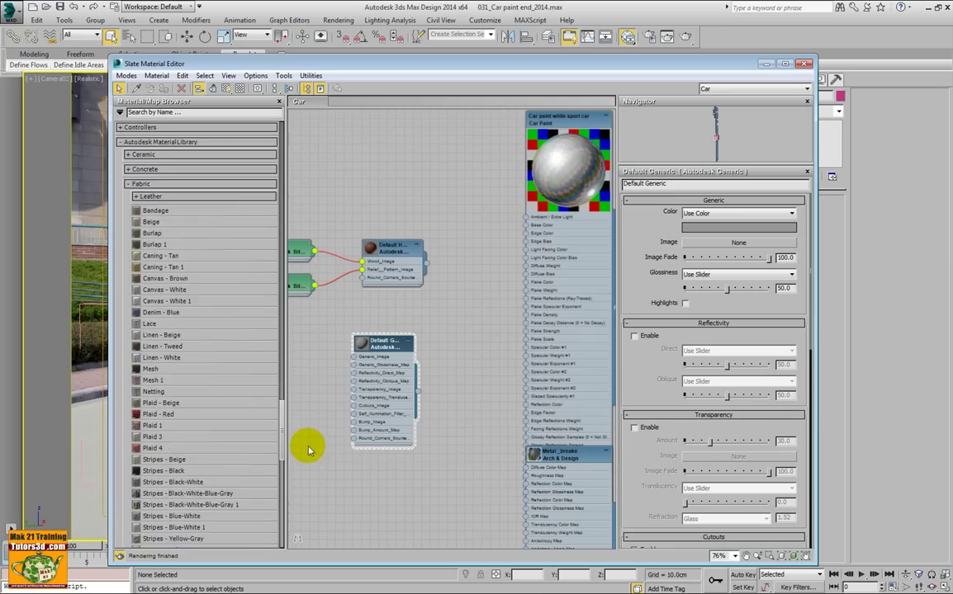
Collapse Fabric and expand the Finish, Flooring and Carpet categories in the Material/Map Browser.
{"action": "left_click", "coordinate": [129, 259]}
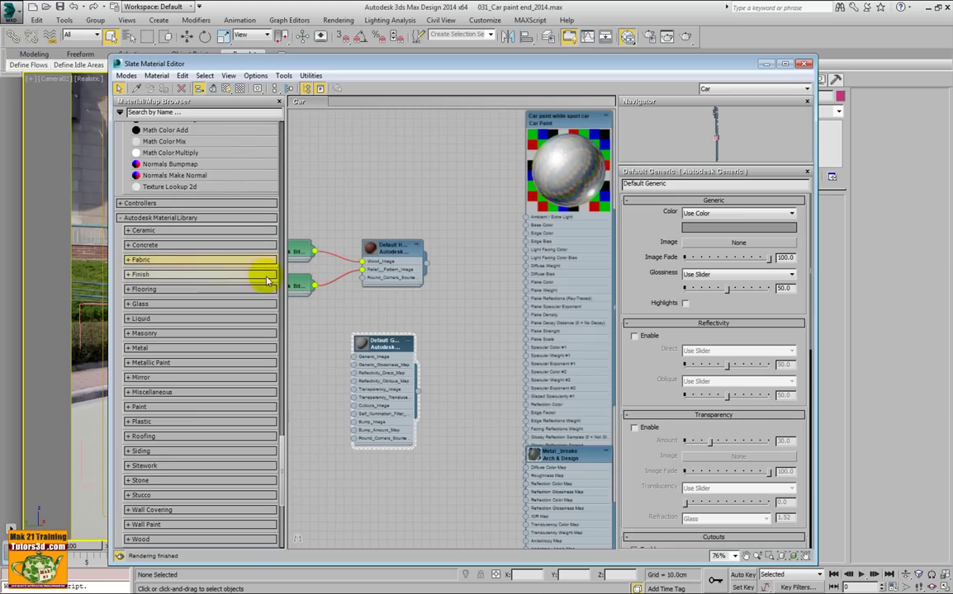
{"action": "left_click_drag", "start_coordinate": [283, 444], "coordinate": [294, 442]}
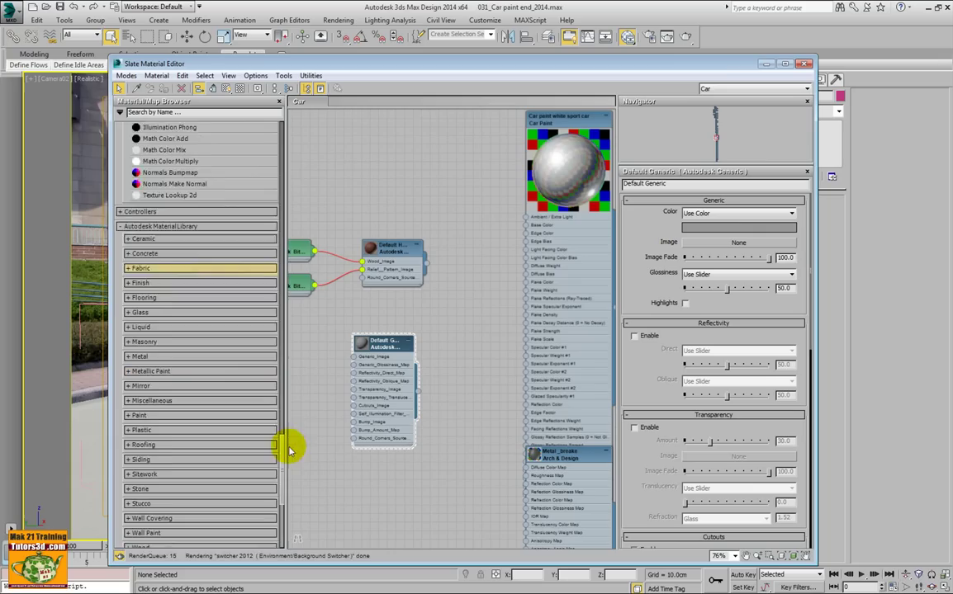
{"action": "left_click", "coordinate": [153, 321]}
{"action": "scroll", "coordinate": [153, 320], "scroll_direction": "down", "scroll_amount": 3}
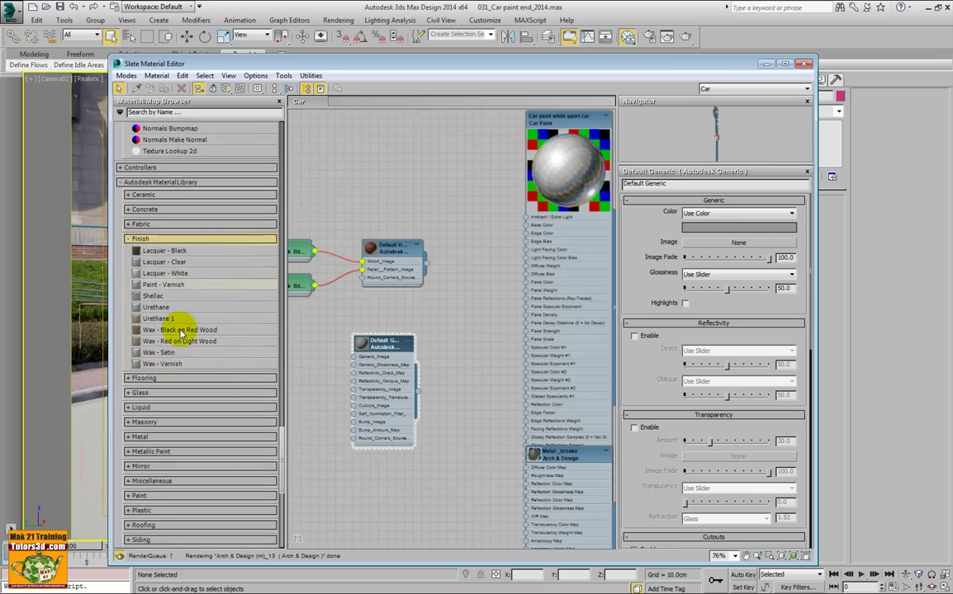
{"action": "left_click", "coordinate": [165, 378]}
{"action": "scroll", "coordinate": [165, 378], "scroll_direction": "down", "scroll_amount": 4}
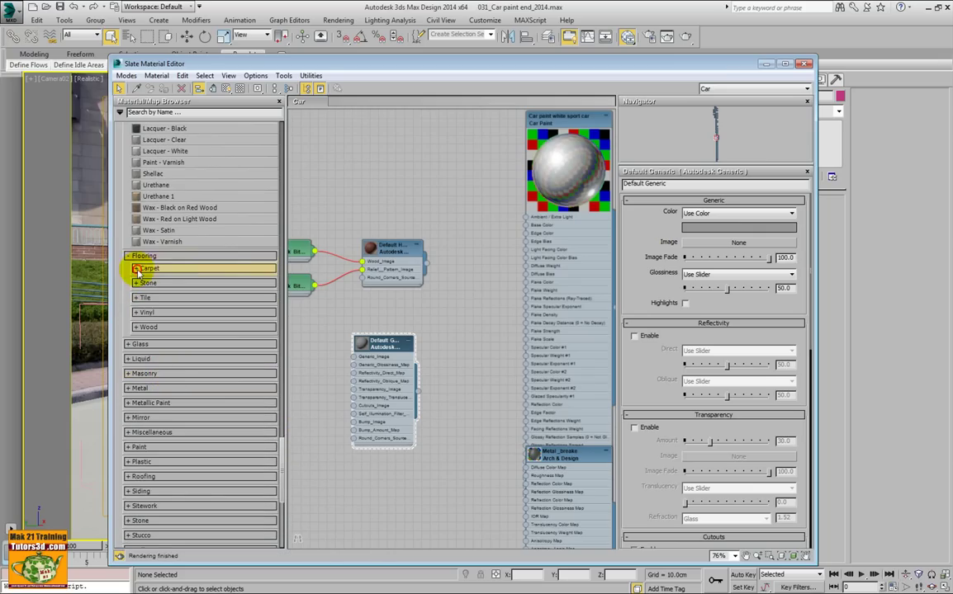
{"action": "left_click", "coordinate": [144, 270]}
Collapse the Carpet, Flooring and Finish groups and close the Slate Material Editor.
{"action": "scroll", "coordinate": [165, 248], "scroll_direction": "down", "scroll_amount": 3}
{"action": "scroll", "coordinate": [196, 330], "scroll_direction": "down", "scroll_amount": 5}
{"action": "scroll", "coordinate": [196, 355], "scroll_direction": "up", "scroll_amount": 3}
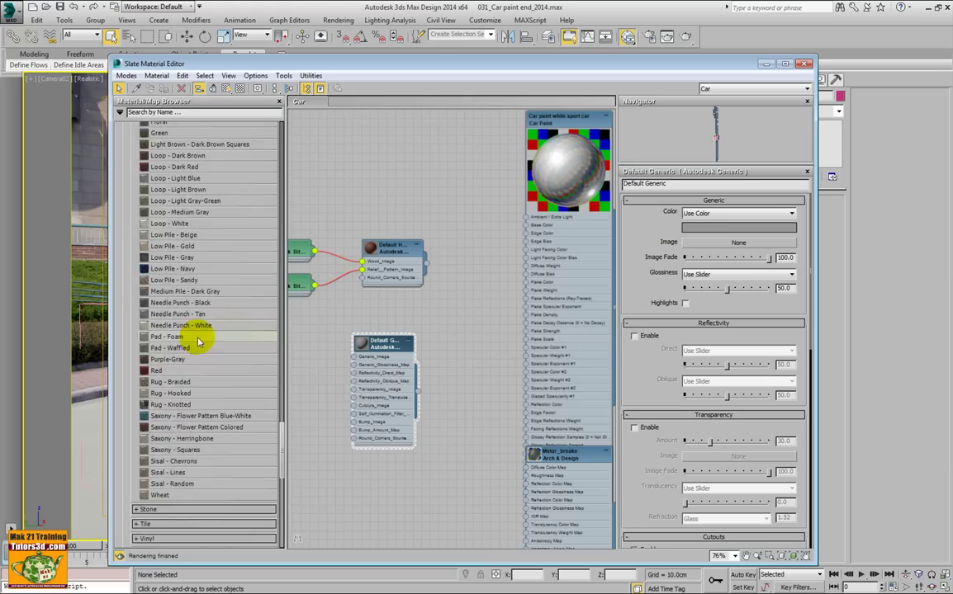
{"action": "scroll", "coordinate": [190, 322], "scroll_direction": "up", "scroll_amount": 4}
{"action": "left_click", "coordinate": [140, 310]}
{"action": "left_click", "coordinate": [136, 297]}
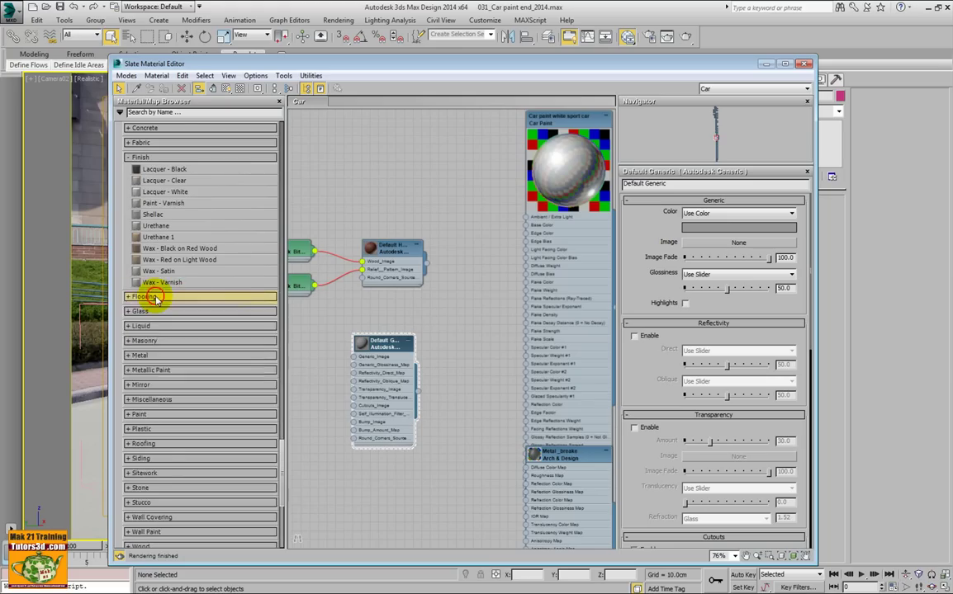
{"action": "scroll", "coordinate": [140, 297], "scroll_direction": "up", "scroll_amount": 3}
{"action": "left_click", "coordinate": [130, 280]}
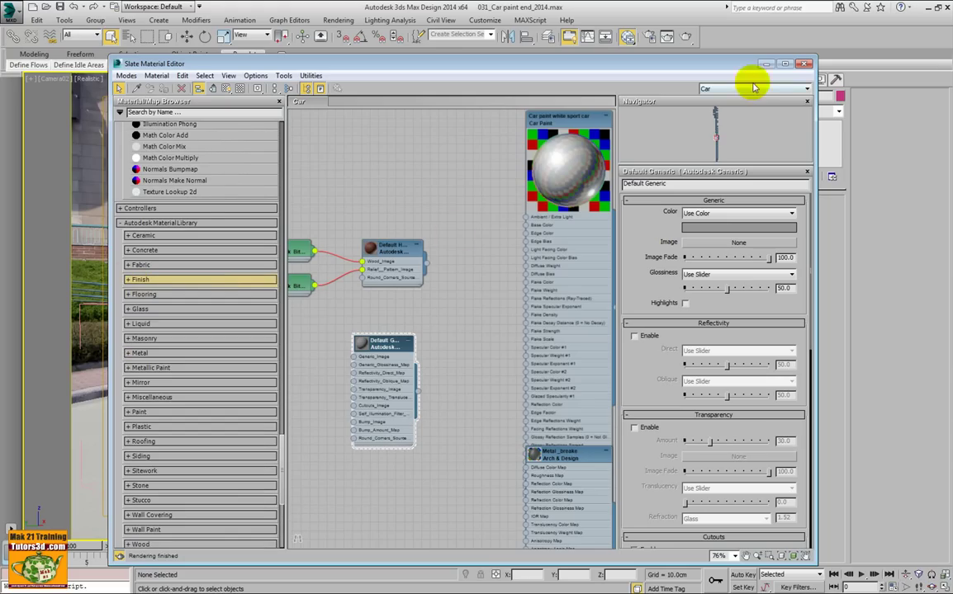
{"action": "left_click", "coordinate": [806, 64]}
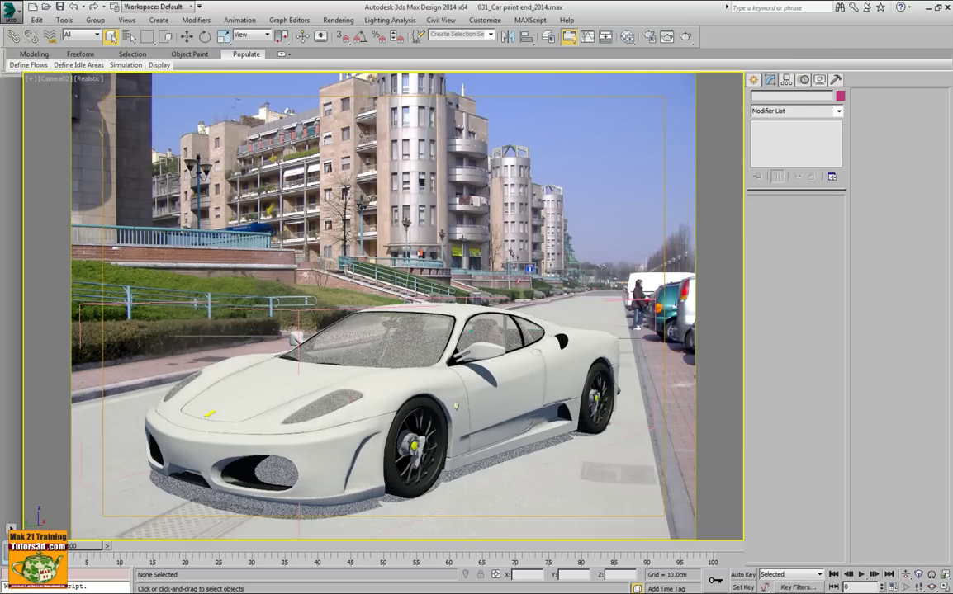
Open another scene without saving the car scene, browsing to the Lezioni H 001 - H 018 folder.
{"action": "left_click", "coordinate": [12, 13]}
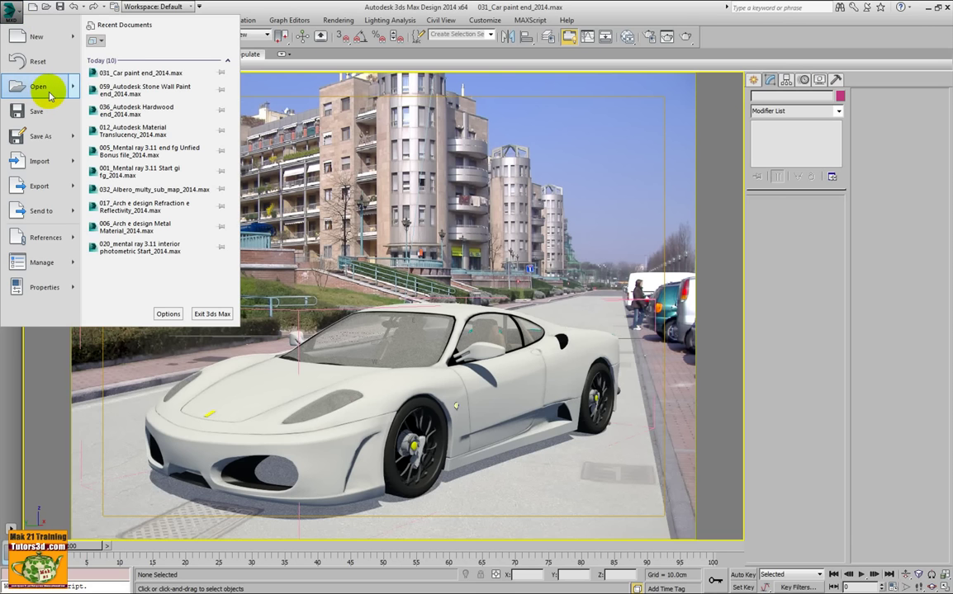
{"action": "left_click", "coordinate": [109, 51]}
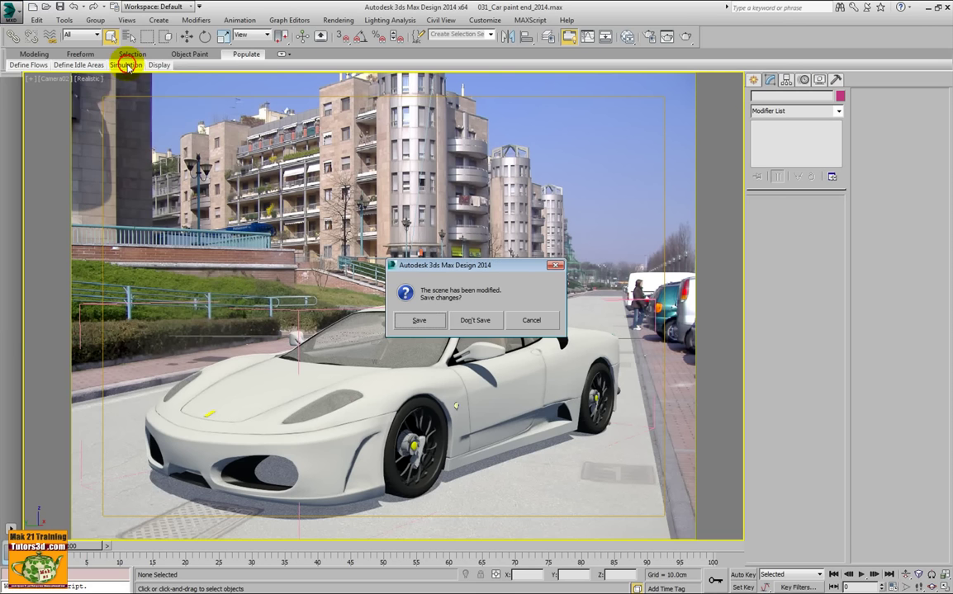
{"action": "left_click", "coordinate": [471, 321]}
{"action": "left_click", "coordinate": [257, 99]}
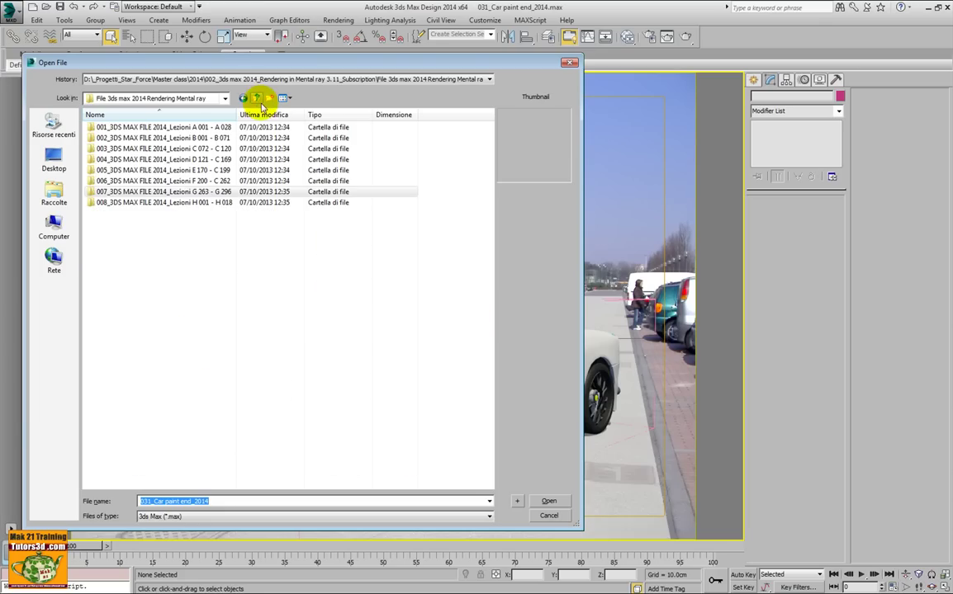
{"action": "double_click", "coordinate": [196, 202]}
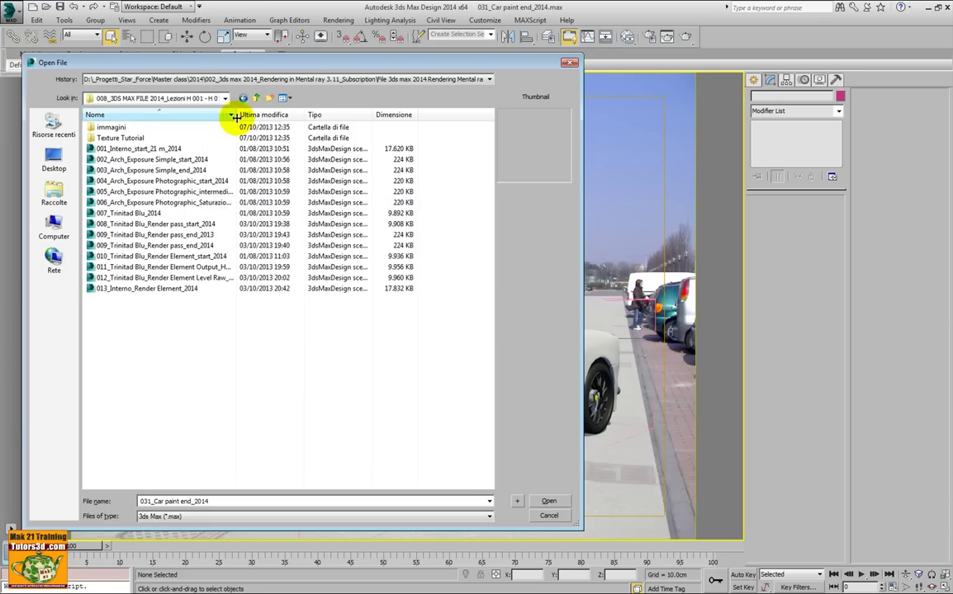
{"action": "left_click_drag", "start_coordinate": [237, 114], "coordinate": [290, 124]}
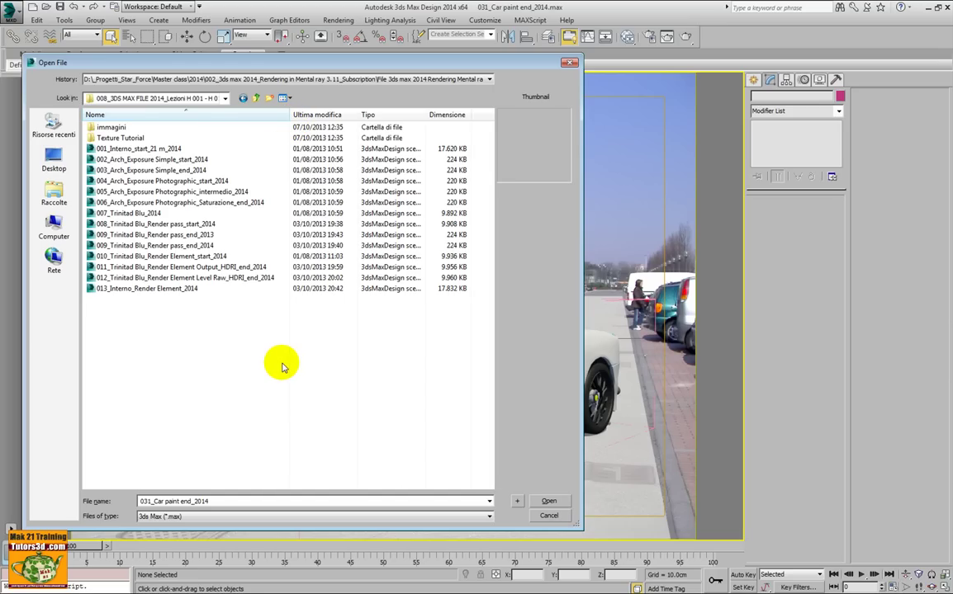
Preview the Arch_Exposure scenes and open 006_Arch_Exposure Photographic_Saturazione_end_2014.
{"action": "left_click", "coordinate": [168, 182]}
{"action": "left_click", "coordinate": [165, 191]}
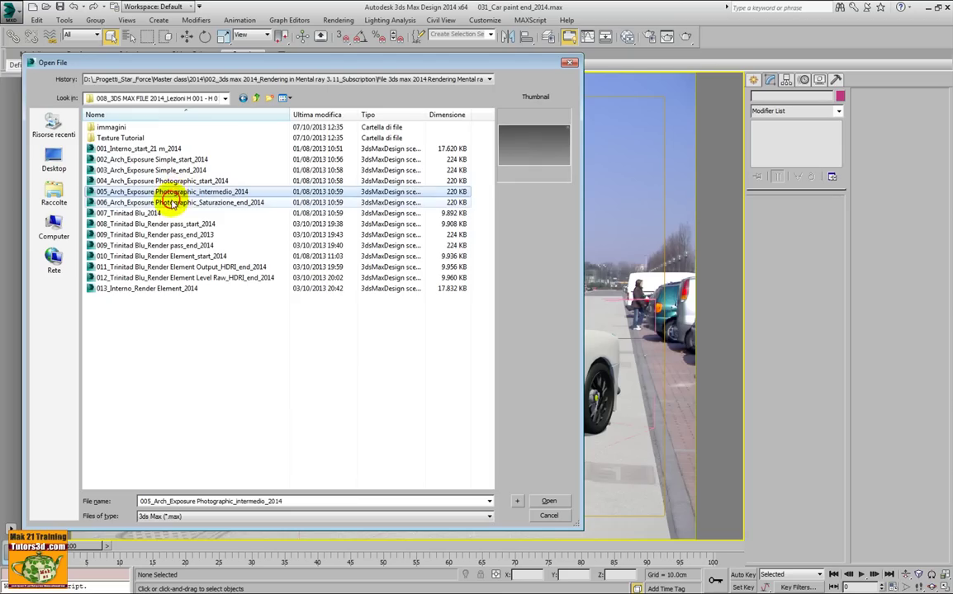
{"action": "left_click", "coordinate": [167, 202]}
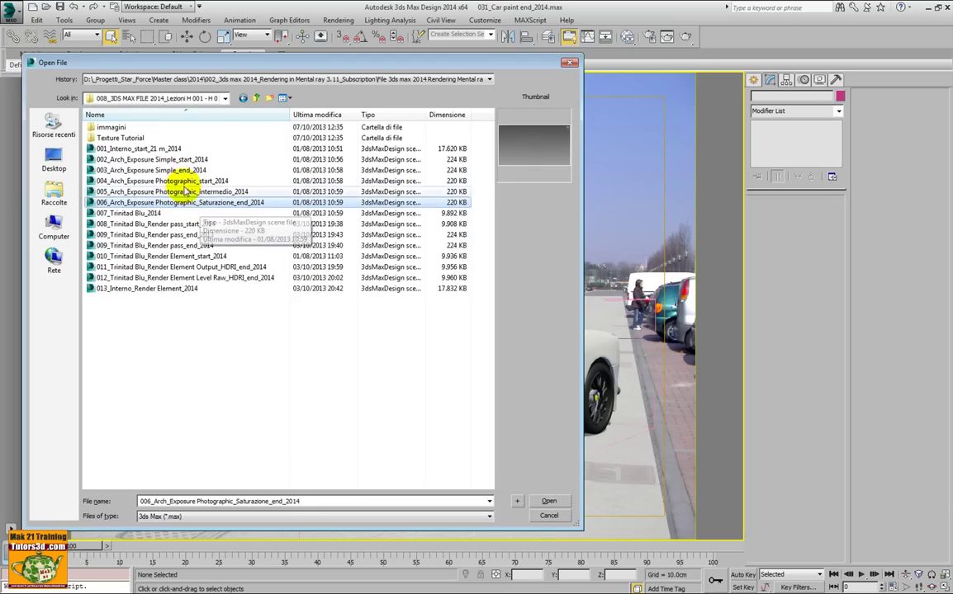
{"action": "left_click", "coordinate": [176, 170]}
{"action": "left_click", "coordinate": [177, 181]}
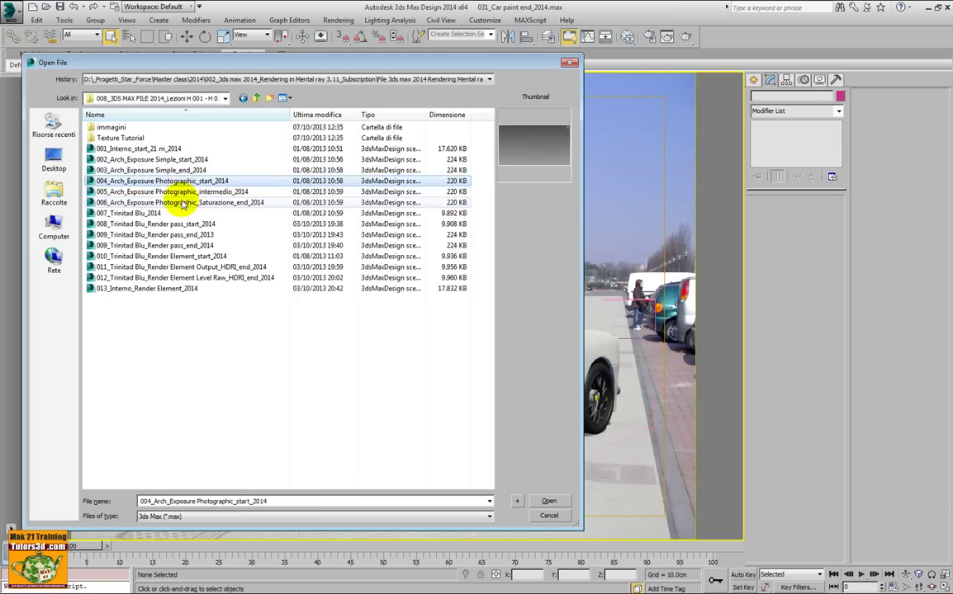
{"action": "left_click", "coordinate": [173, 159]}
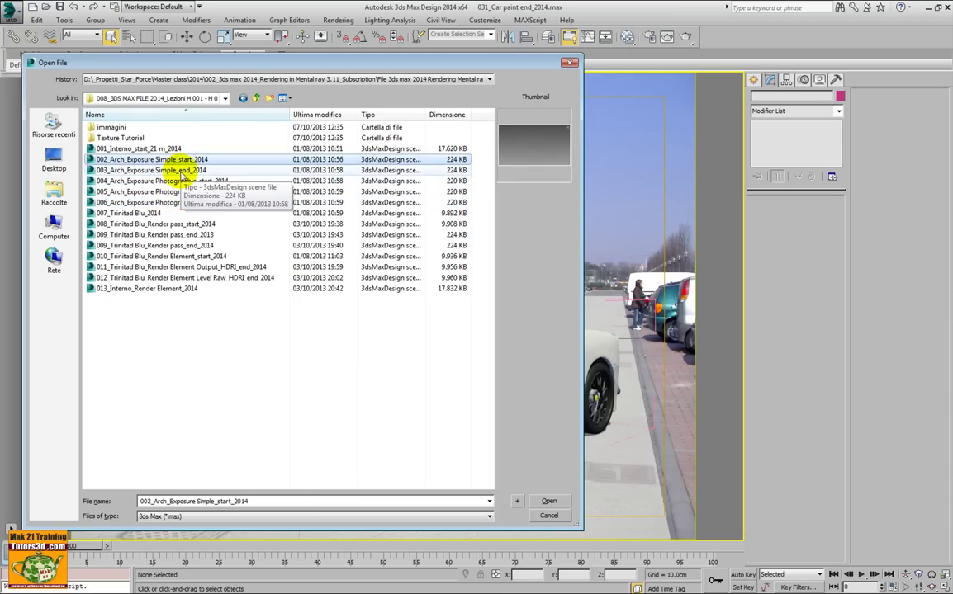
{"action": "left_click", "coordinate": [195, 192]}
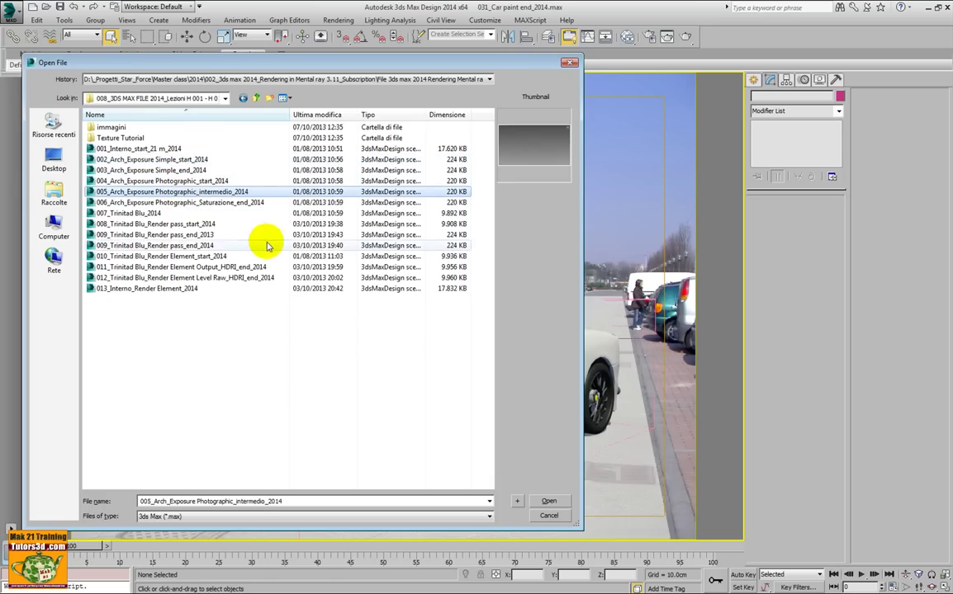
{"action": "left_click", "coordinate": [233, 203]}
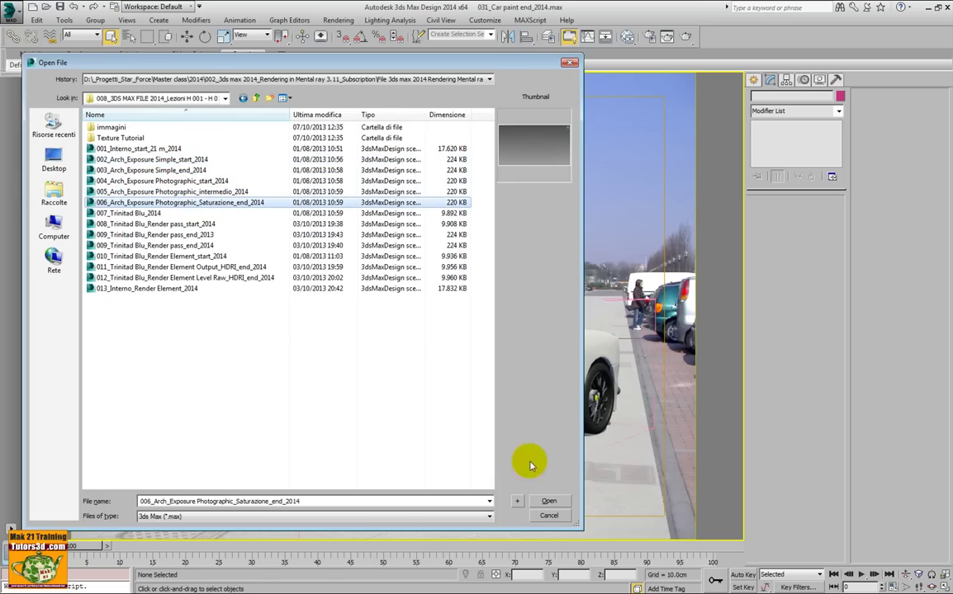
{"action": "left_click", "coordinate": [548, 501]}
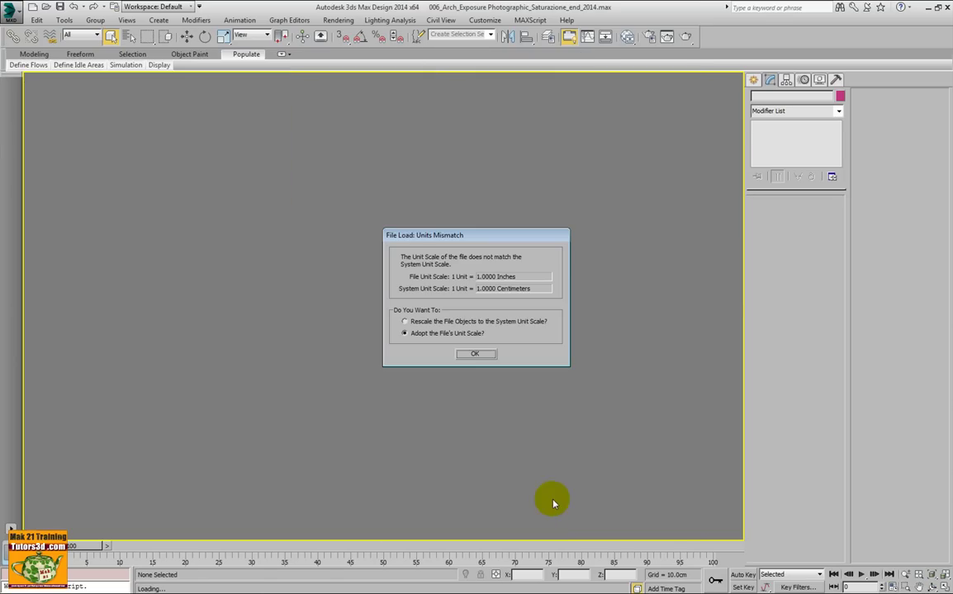
Keep the file's unit scale and render the red-sofa living-room perspective view.
{"action": "left_click", "coordinate": [475, 354]}
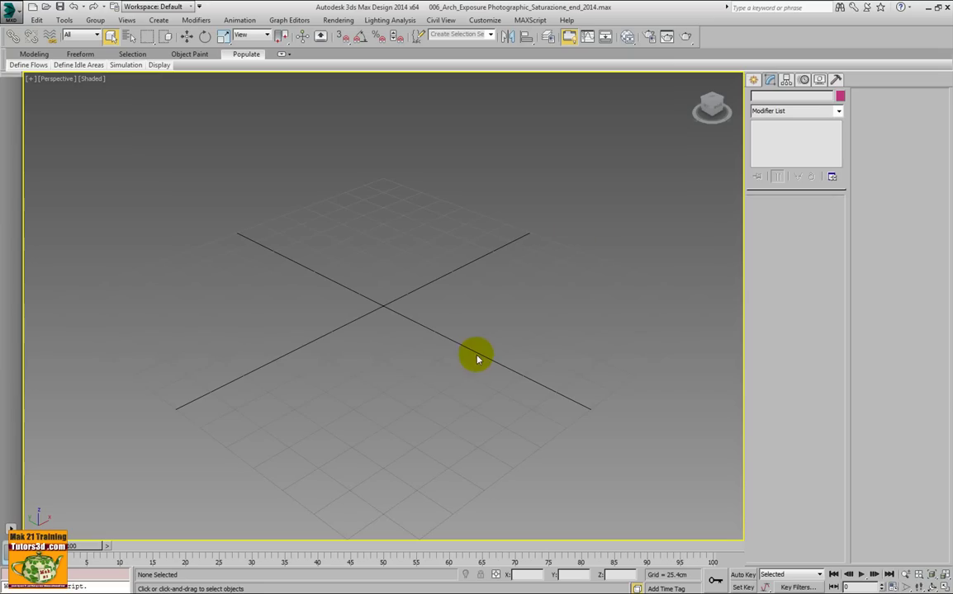
{"action": "left_click", "coordinate": [666, 37]}
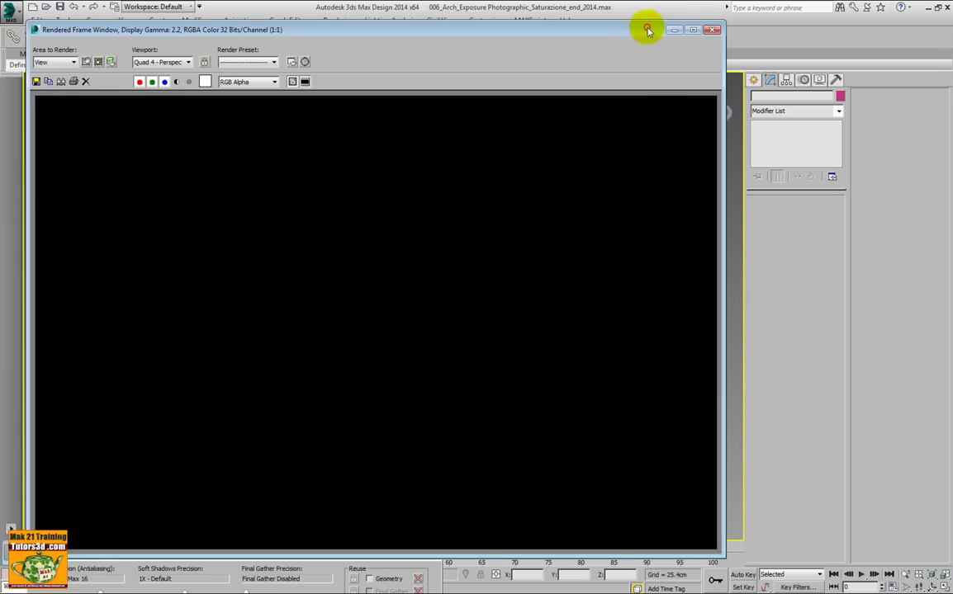
{"action": "left_click_drag", "start_coordinate": [648, 30], "coordinate": [638, 58]}
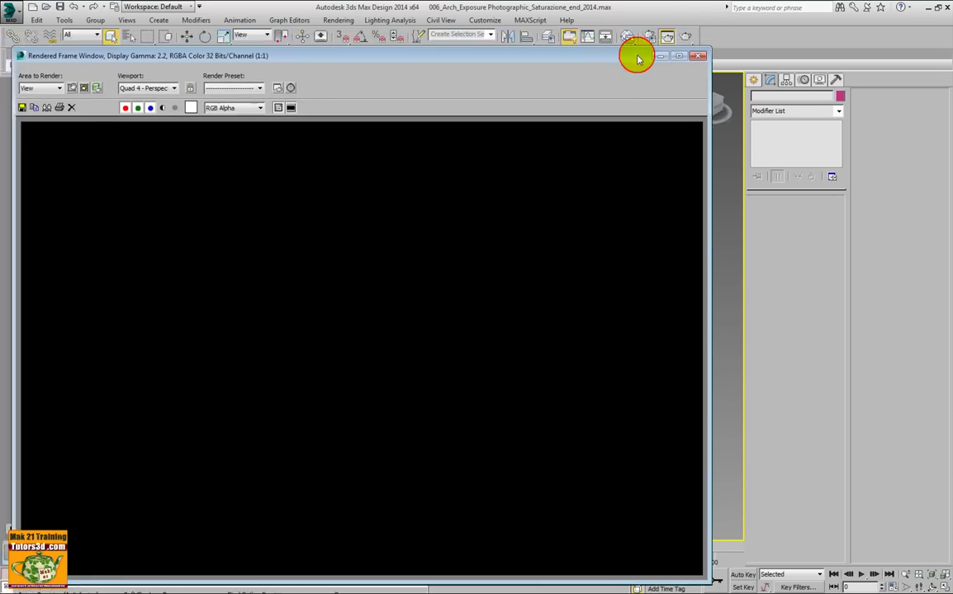
{"action": "left_click", "coordinate": [686, 36]}
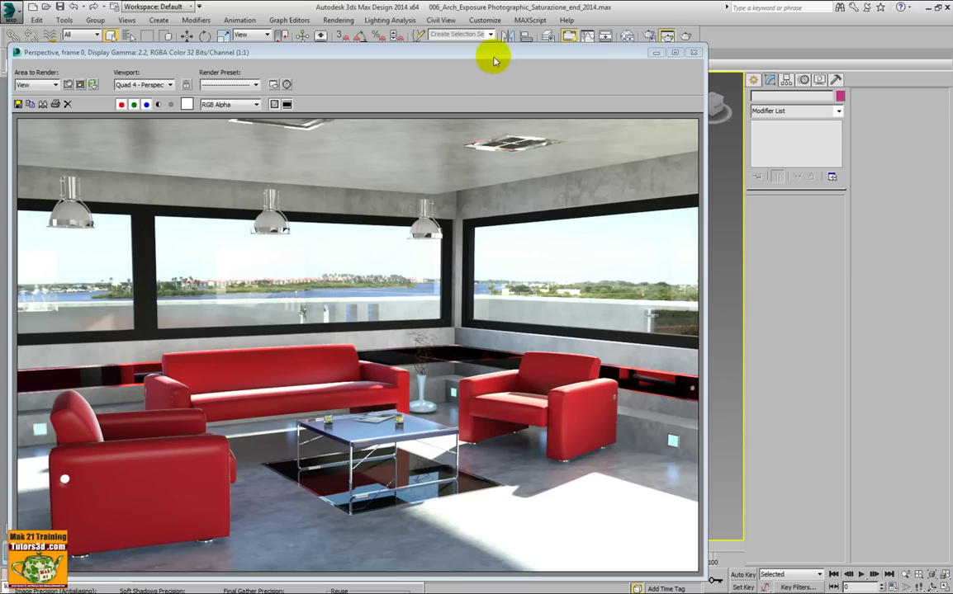
Close the rendered image and widen the viewport area.
{"action": "left_click_drag", "start_coordinate": [493, 54], "coordinate": [513, 32]}
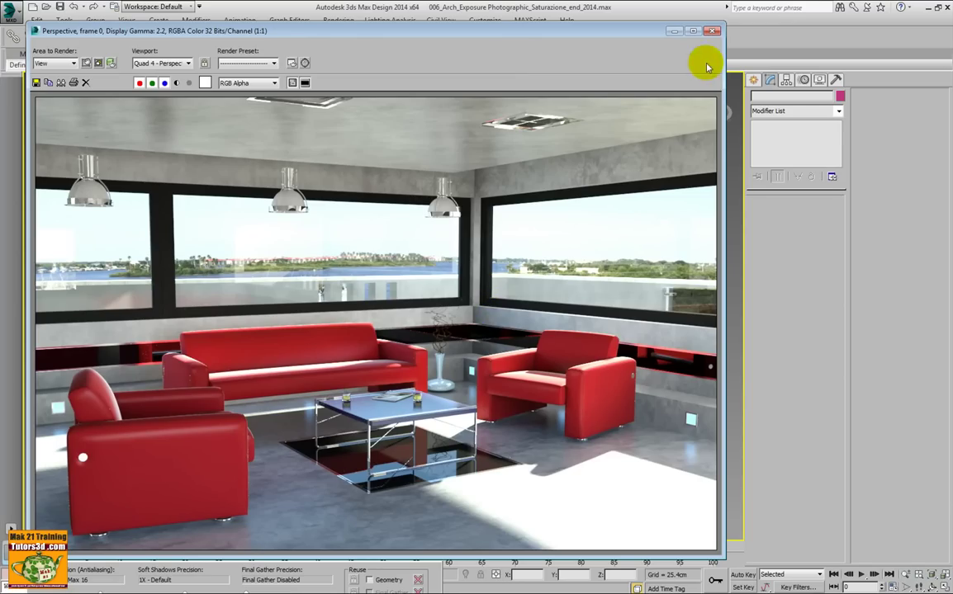
{"action": "left_click", "coordinate": [714, 31]}
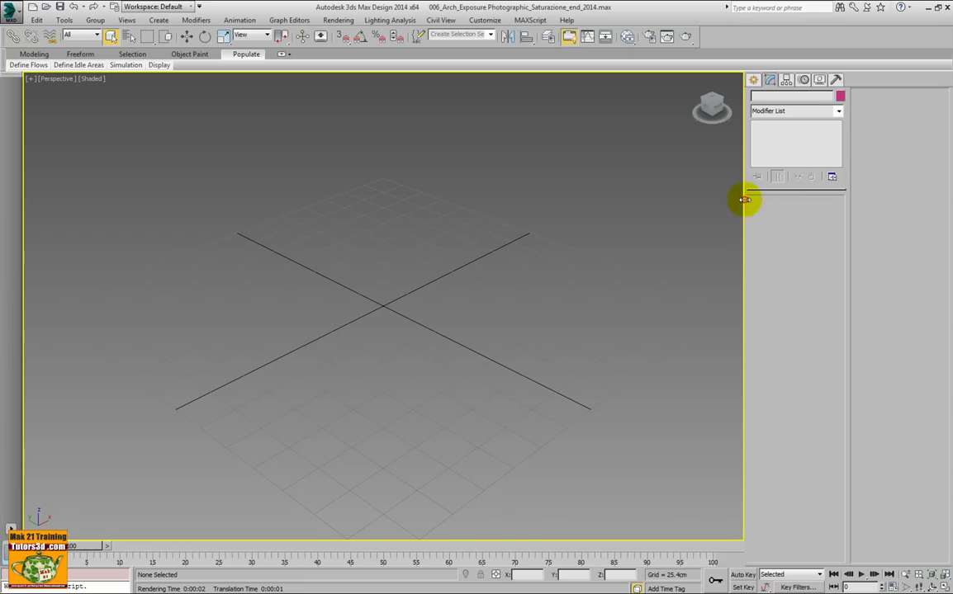
{"action": "left_click_drag", "start_coordinate": [744, 200], "coordinate": [850, 199]}
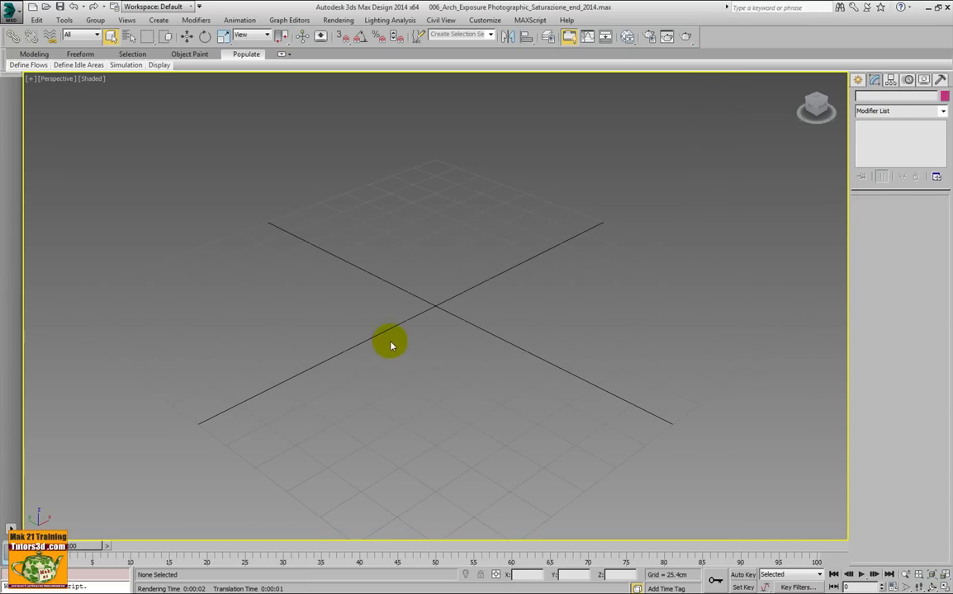
Open the 008_Trinitad Blu_Render pass_start_2014 scene, adopting the file's centimetre units.
{"action": "left_click", "coordinate": [12, 15]}
{"action": "left_click", "coordinate": [119, 58]}
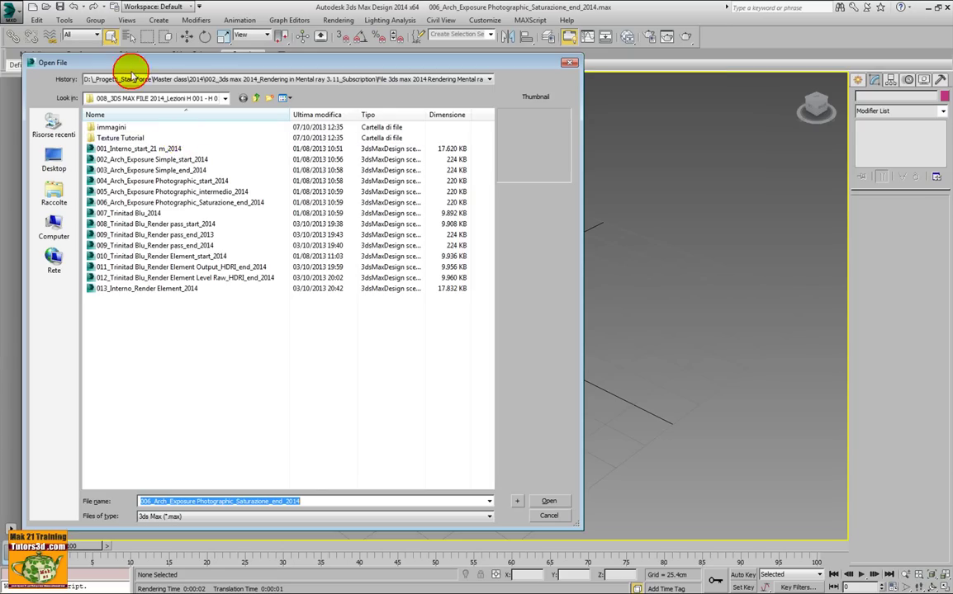
{"action": "left_click", "coordinate": [169, 224]}
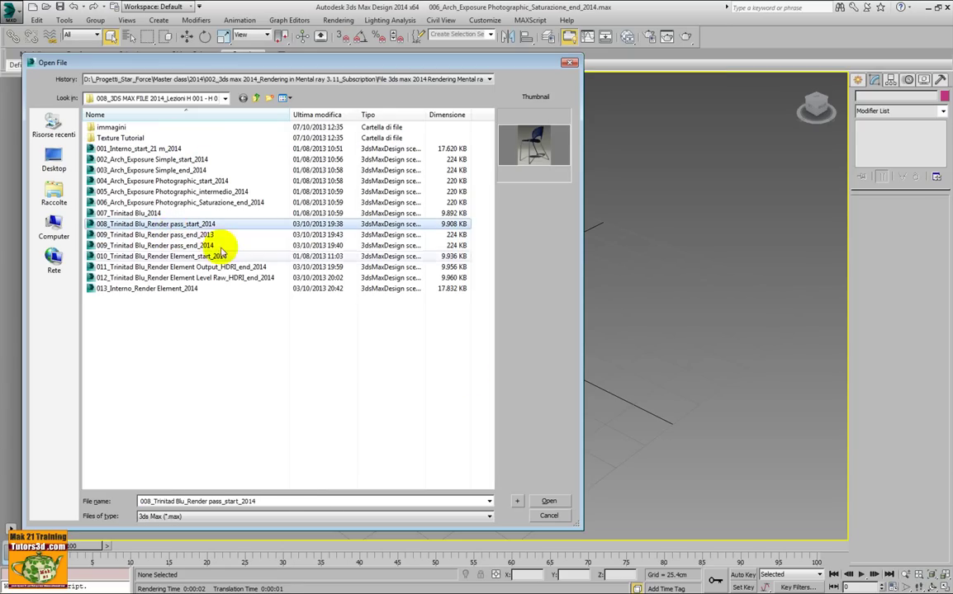
{"action": "left_click", "coordinate": [549, 501]}
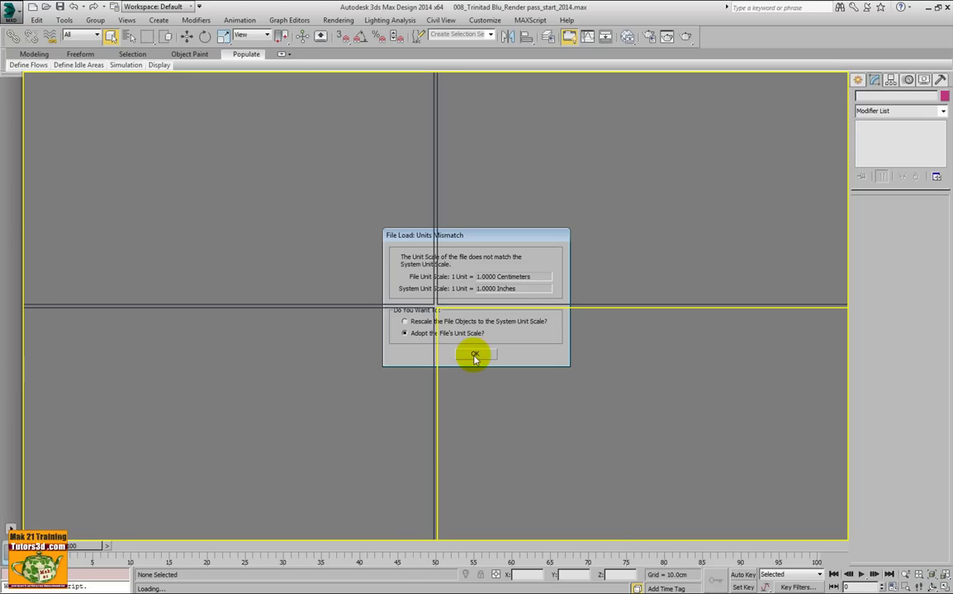
{"action": "left_click", "coordinate": [475, 355]}
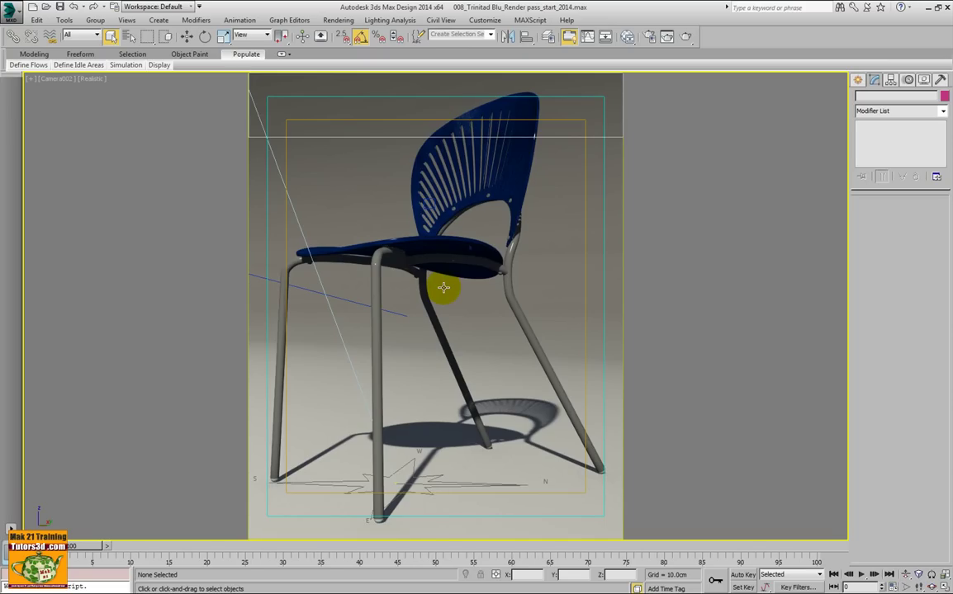
{"action": "left_click", "coordinate": [647, 36]}
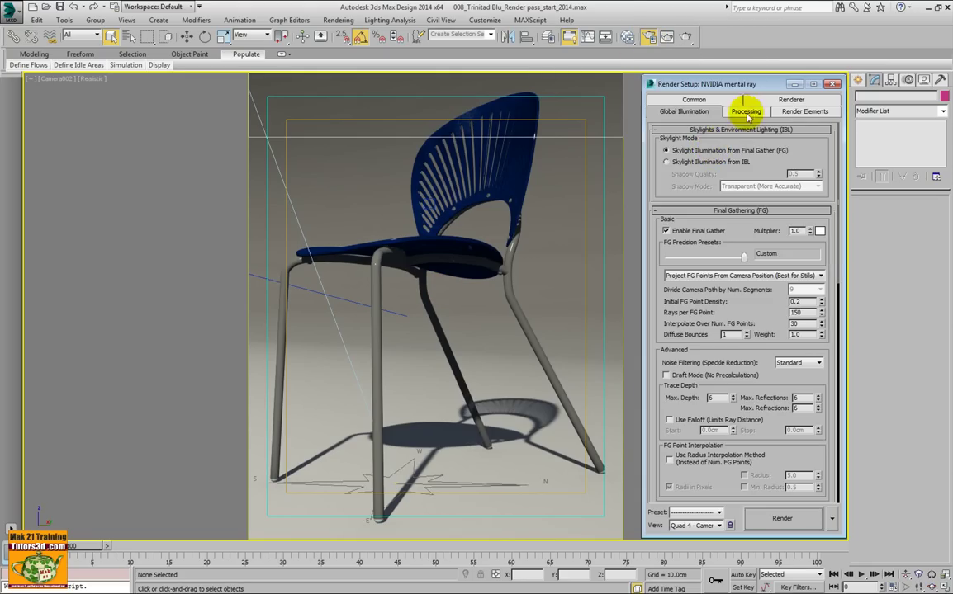
{"action": "left_click", "coordinate": [746, 111]}
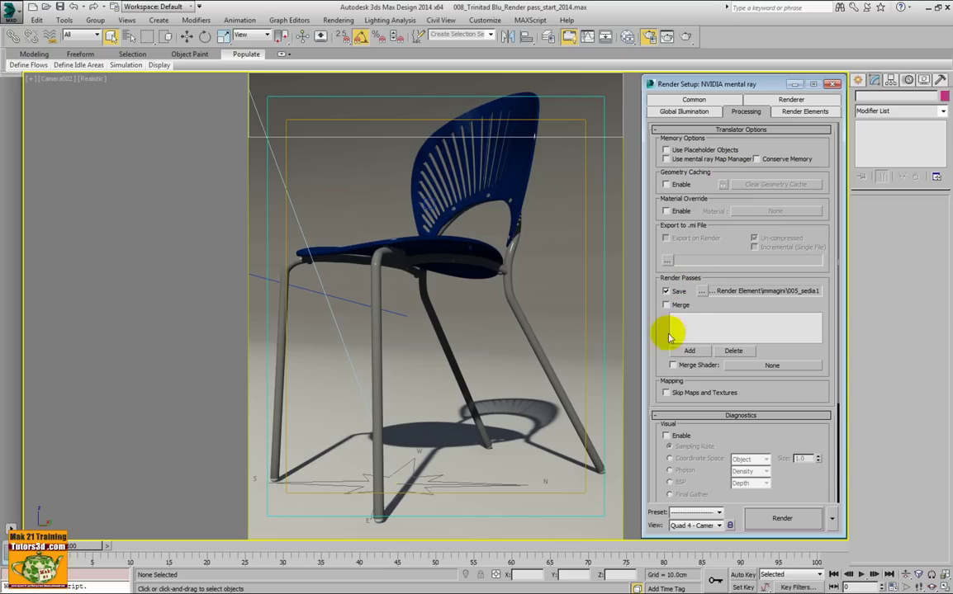
{"action": "mouse_move", "coordinate": [660, 314]}
{"action": "left_mouse_down"}
{"action": "mouse_move", "coordinate": [675, 363]}
{"action": "mouse_move", "coordinate": [676, 199]}
{"action": "mouse_move", "coordinate": [677, 379]}
{"action": "left_mouse_up"}
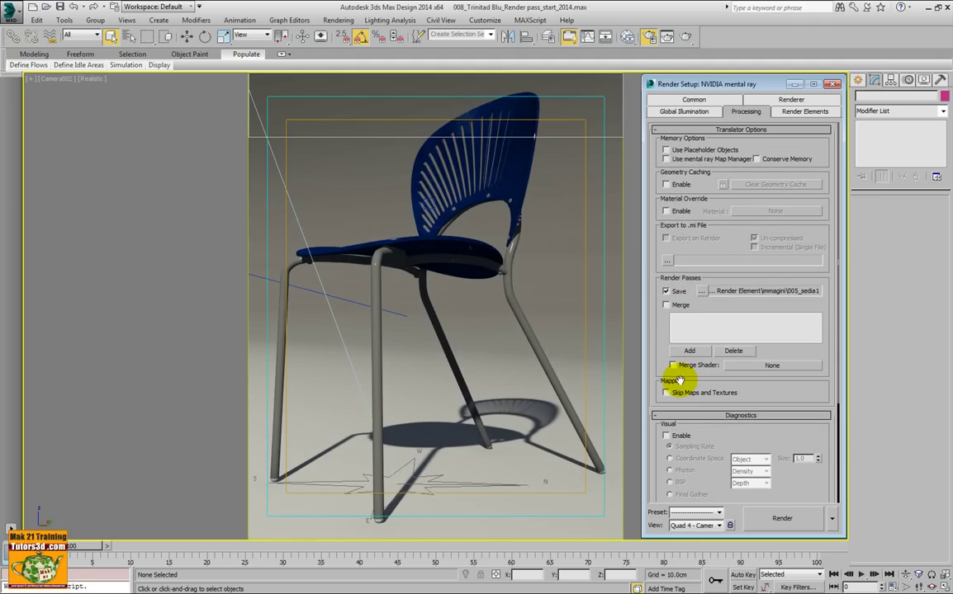
{"action": "left_click", "coordinate": [832, 84]}
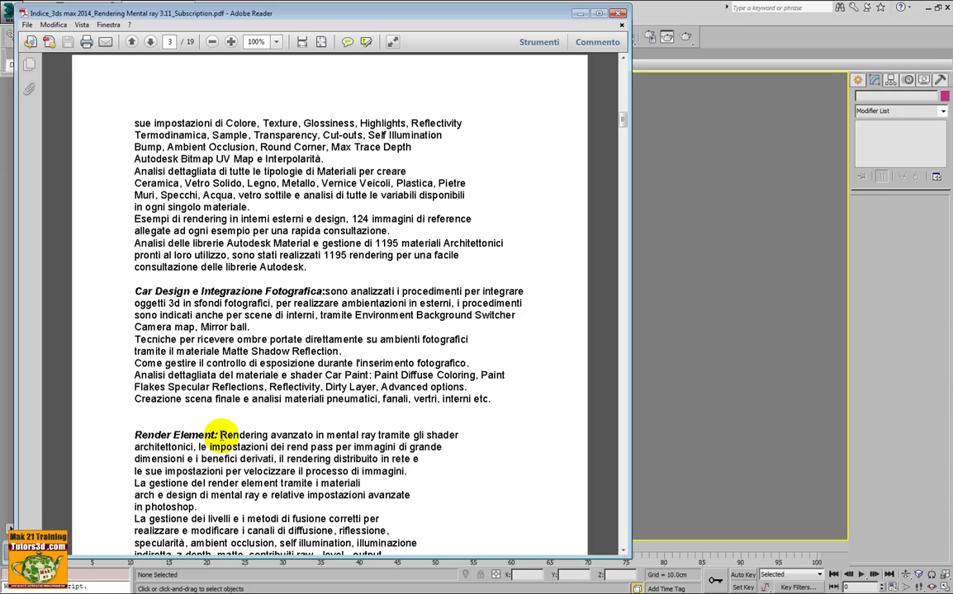
Bring 3ds Max back in front and start opening another scene, discarding the chair scene's changes.
{"action": "left_click", "coordinate": [581, 14]}
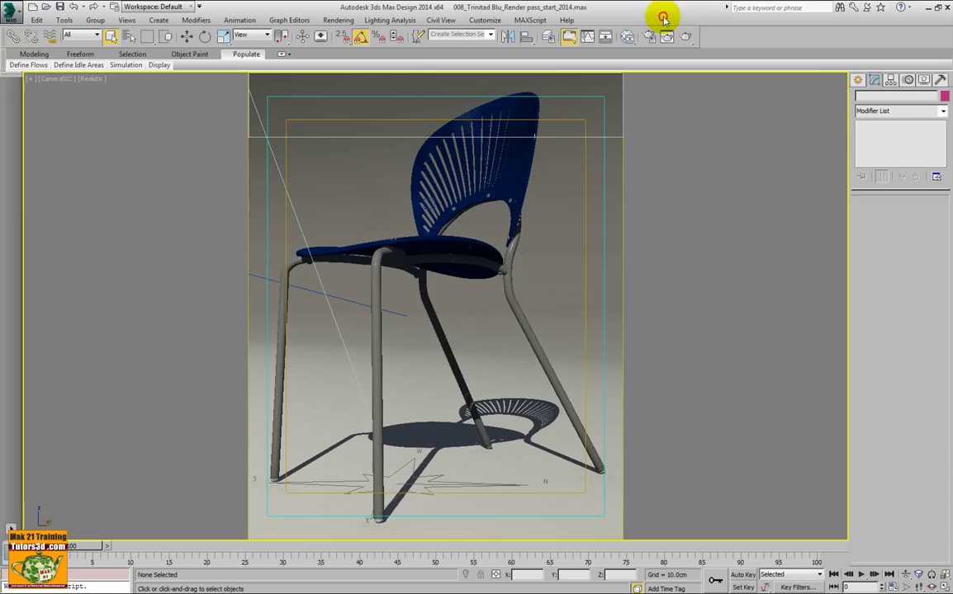
{"action": "left_click", "coordinate": [14, 23]}
{"action": "mouse_move", "coordinate": [39, 87]}
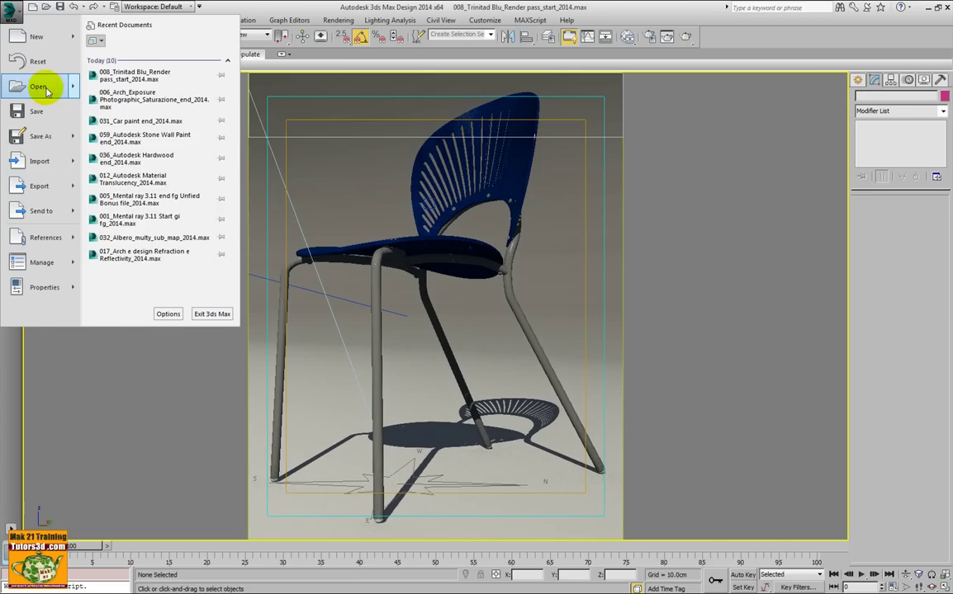
{"action": "left_click", "coordinate": [43, 145]}
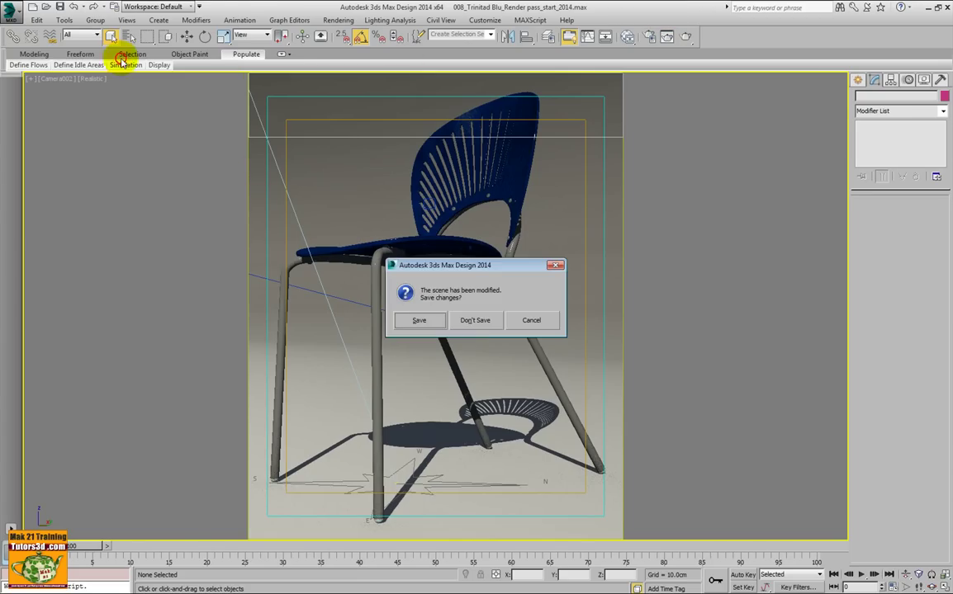
{"action": "left_click", "coordinate": [477, 320]}
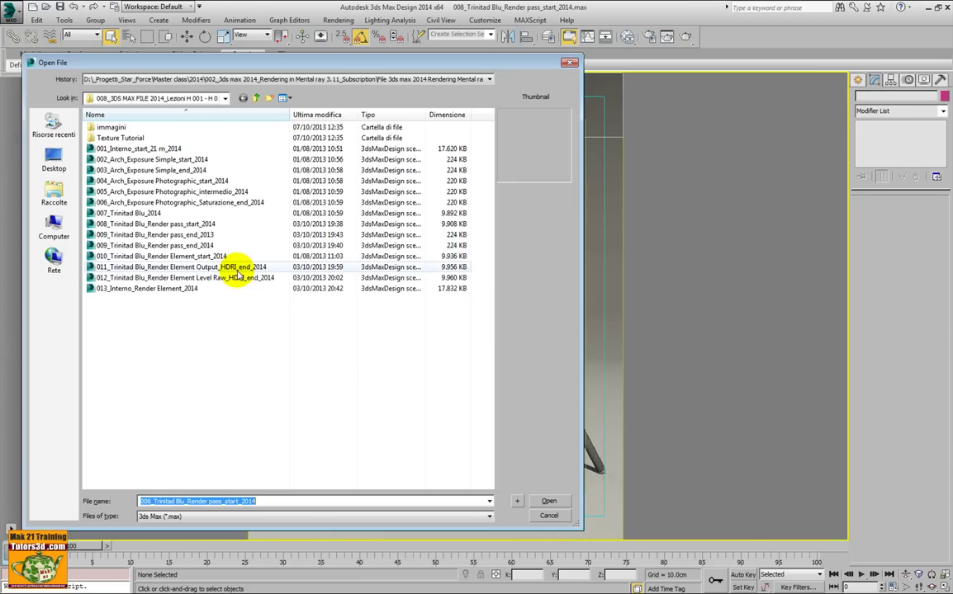
Open 013_Interno_Render Element_2014, accepting the gamma and units mismatch prompts.
{"action": "left_click", "coordinate": [236, 268]}
{"action": "left_click", "coordinate": [237, 278]}
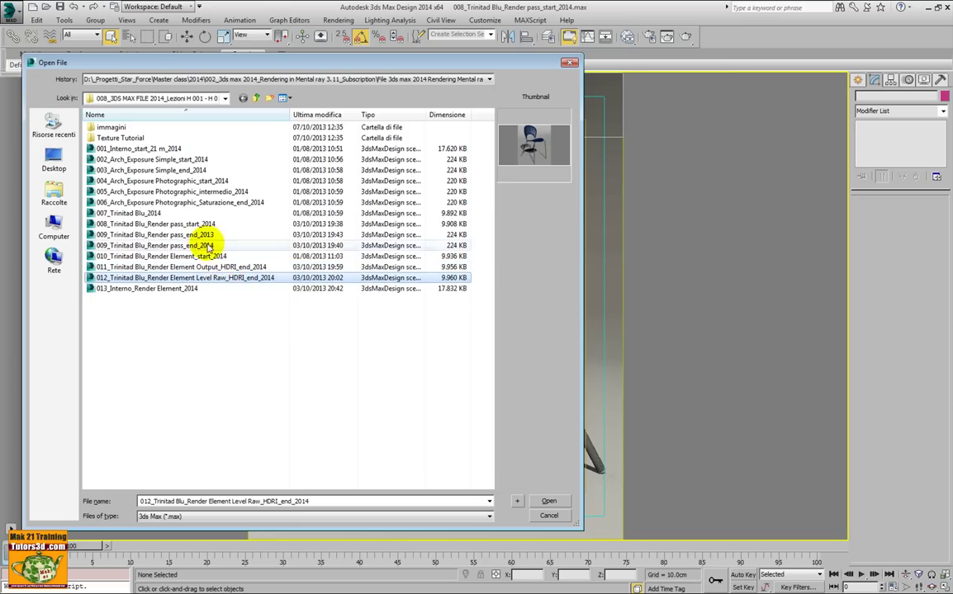
{"action": "left_click", "coordinate": [205, 235]}
{"action": "left_click", "coordinate": [202, 224]}
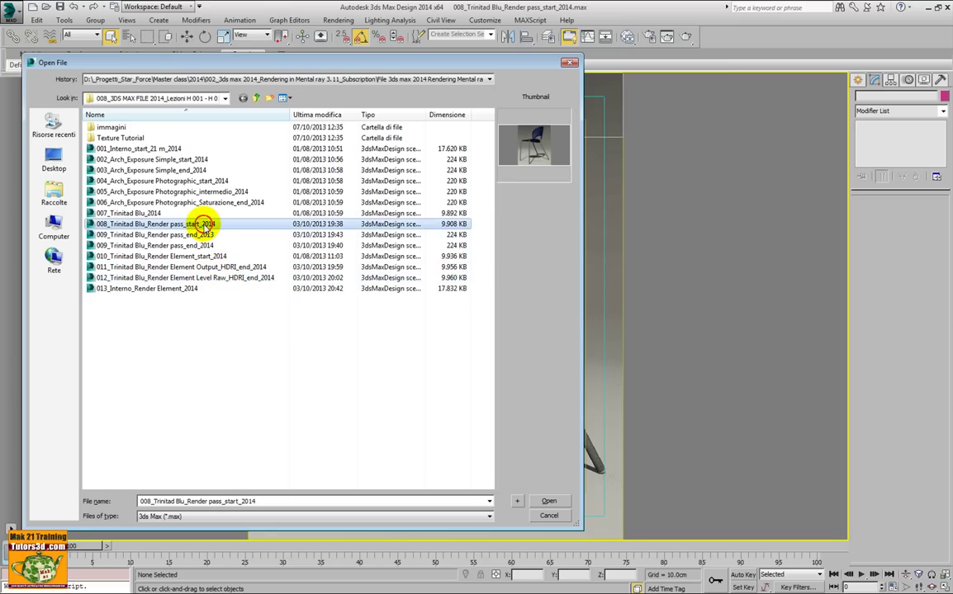
{"action": "left_click", "coordinate": [168, 290]}
{"action": "left_click", "coordinate": [550, 501]}
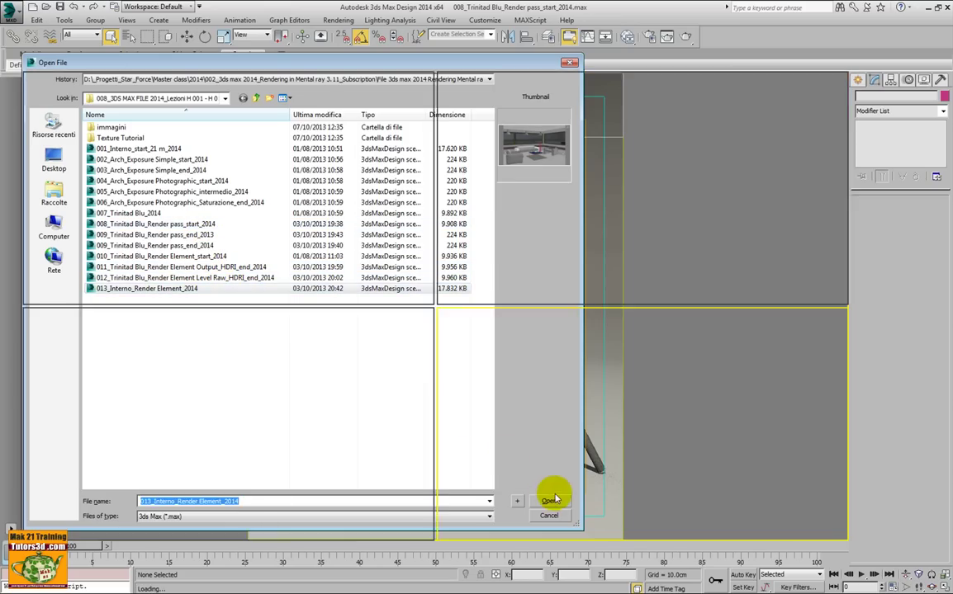
{"action": "left_click", "coordinate": [480, 395]}
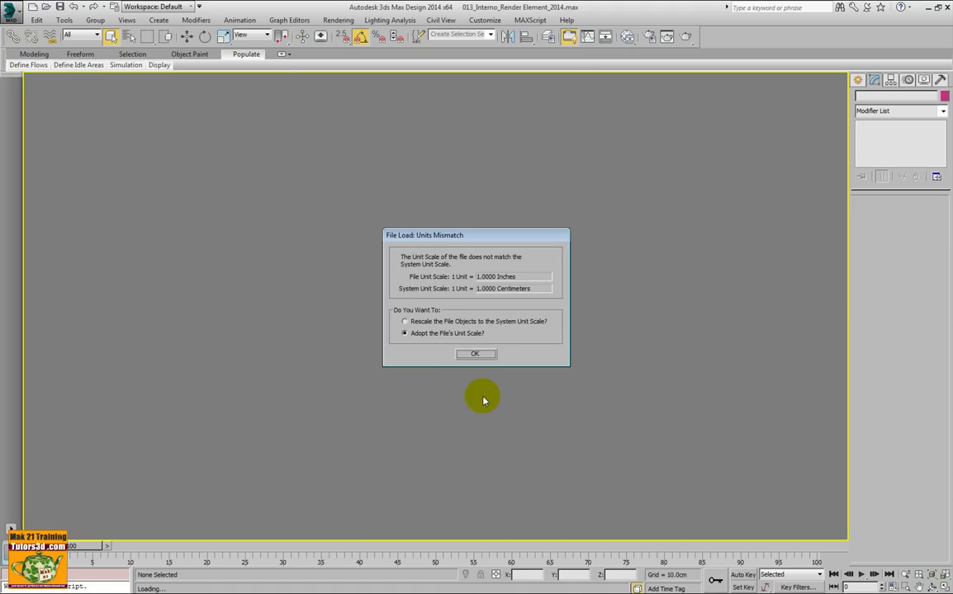
{"action": "left_click", "coordinate": [475, 354]}
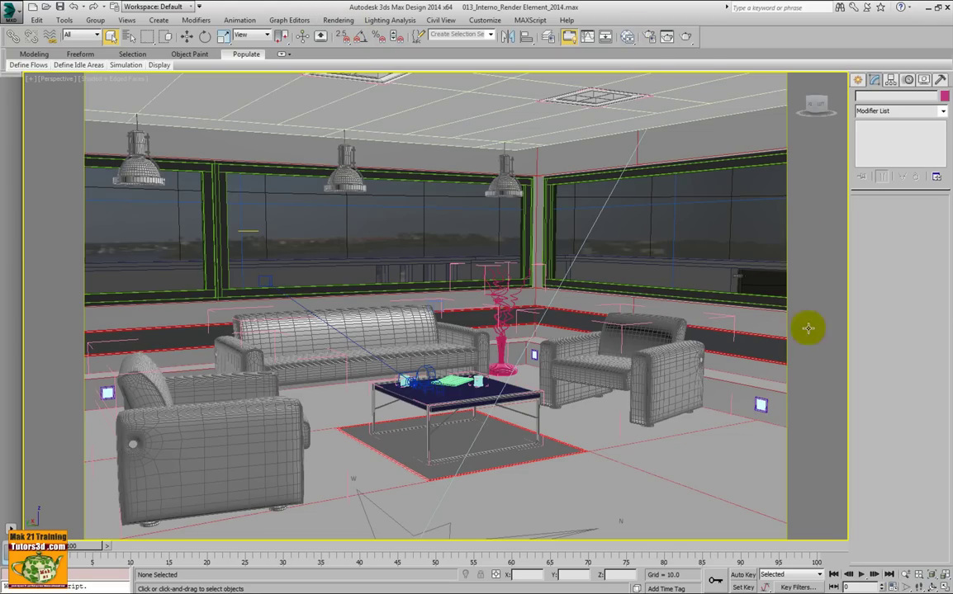
{"action": "left_click", "coordinate": [339, 20]}
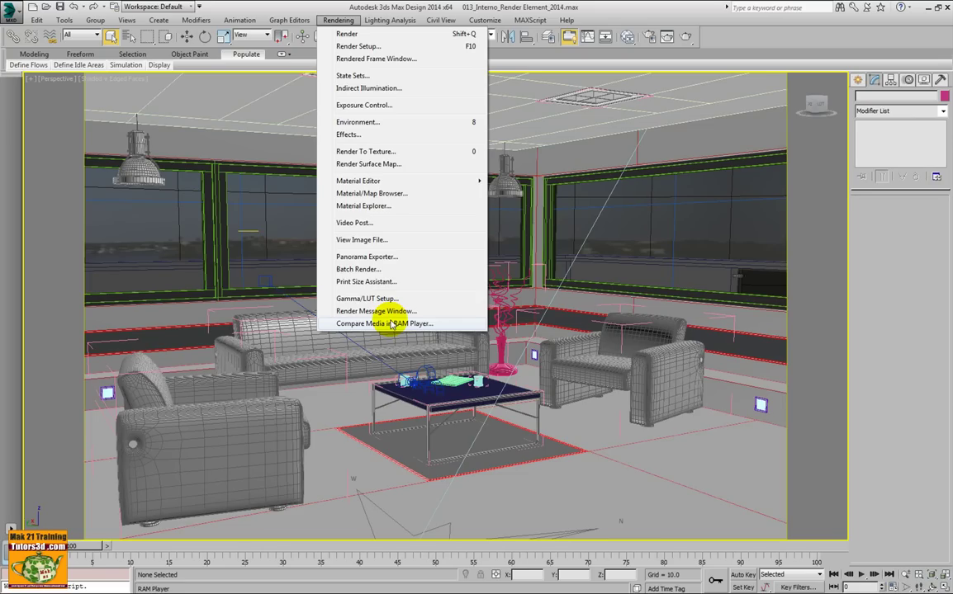
View 004_interno_Arch Exposure_Photographic_saturazione.jpg from the immagini folder, centred on screen.
{"action": "left_click", "coordinate": [363, 240]}
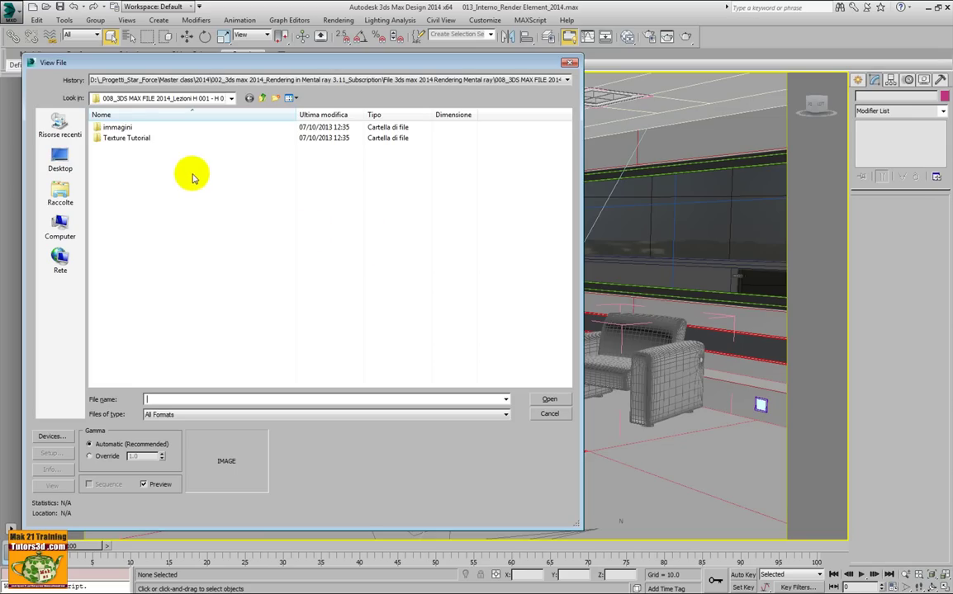
{"action": "left_click_drag", "start_coordinate": [409, 65], "coordinate": [575, 73]}
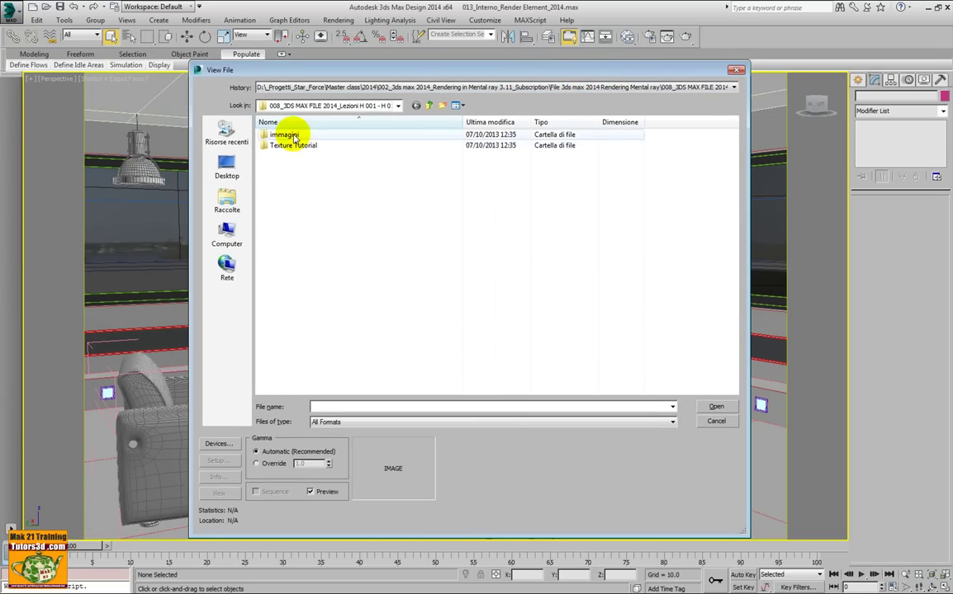
{"action": "double_click", "coordinate": [274, 134]}
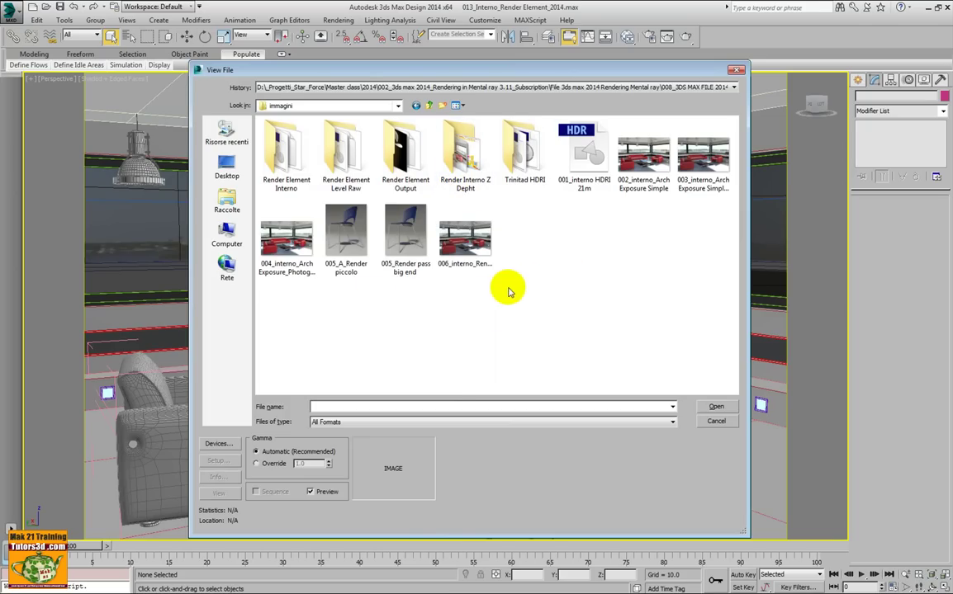
{"action": "left_click", "coordinate": [285, 259]}
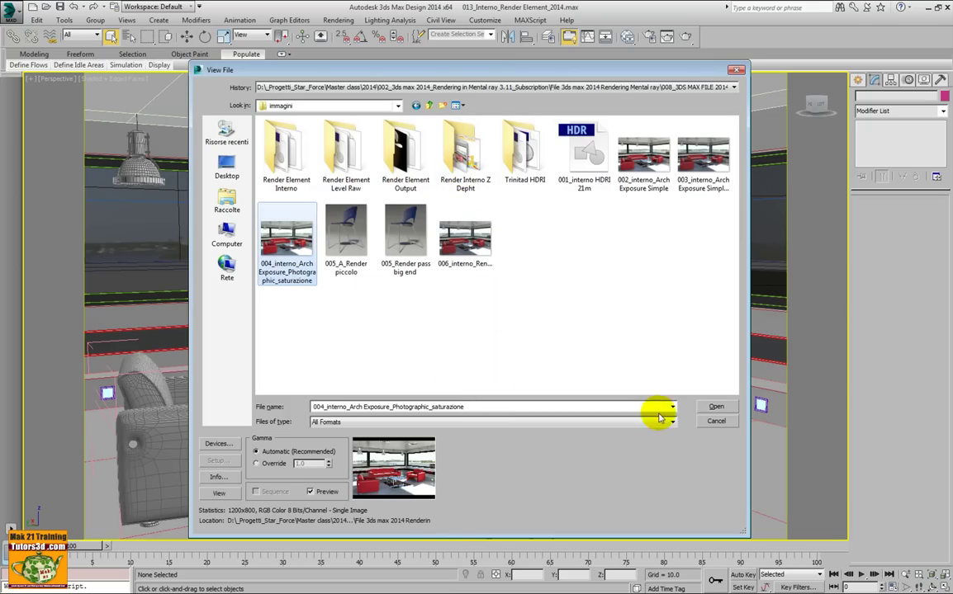
{"action": "left_click", "coordinate": [714, 406]}
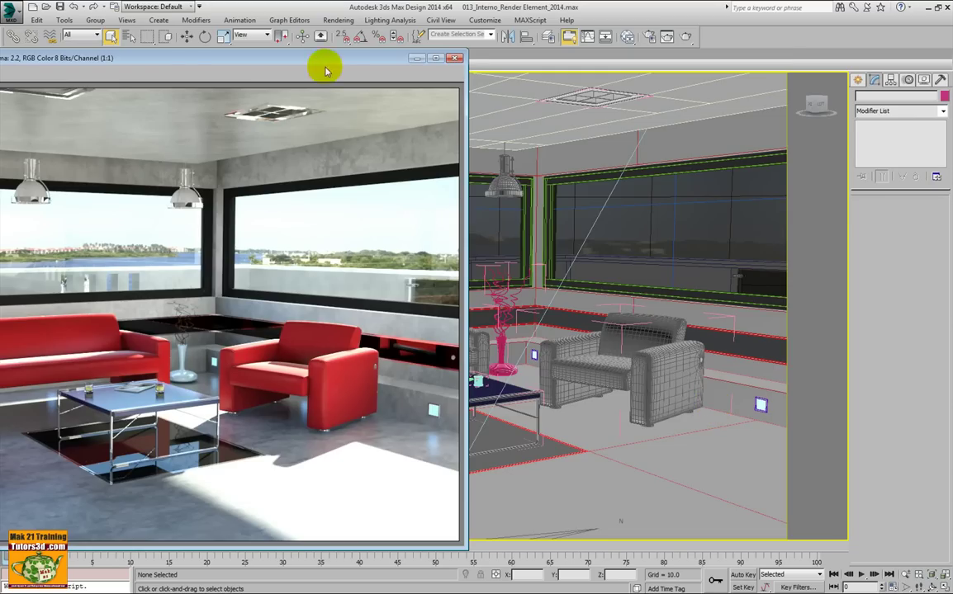
{"action": "left_click_drag", "start_coordinate": [326, 62], "coordinate": [646, 51]}
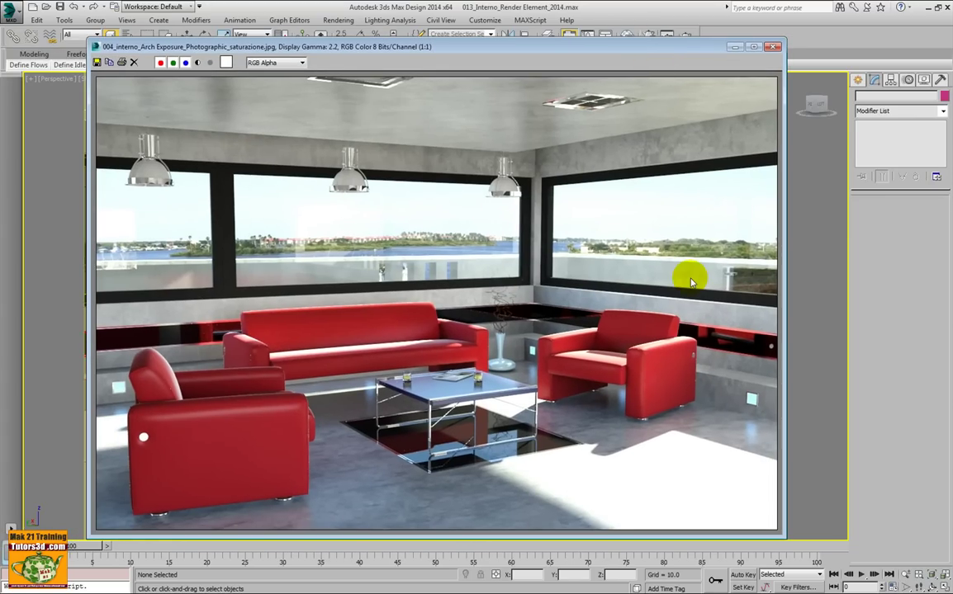